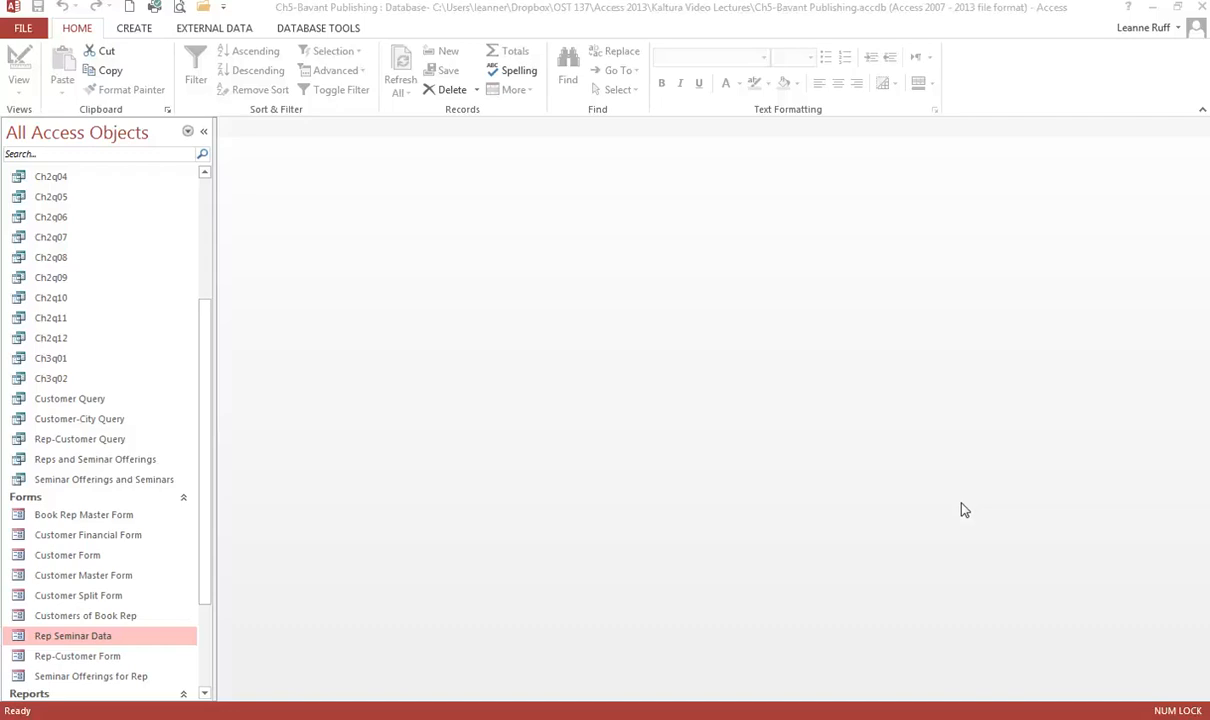
{"action": "left_click", "coordinate": [938, 497]}
{"action": "left_click", "coordinate": [737, 394]}
{"action": "left_click", "coordinate": [798, 362]}
{"action": "left_click", "coordinate": [651, 373]}
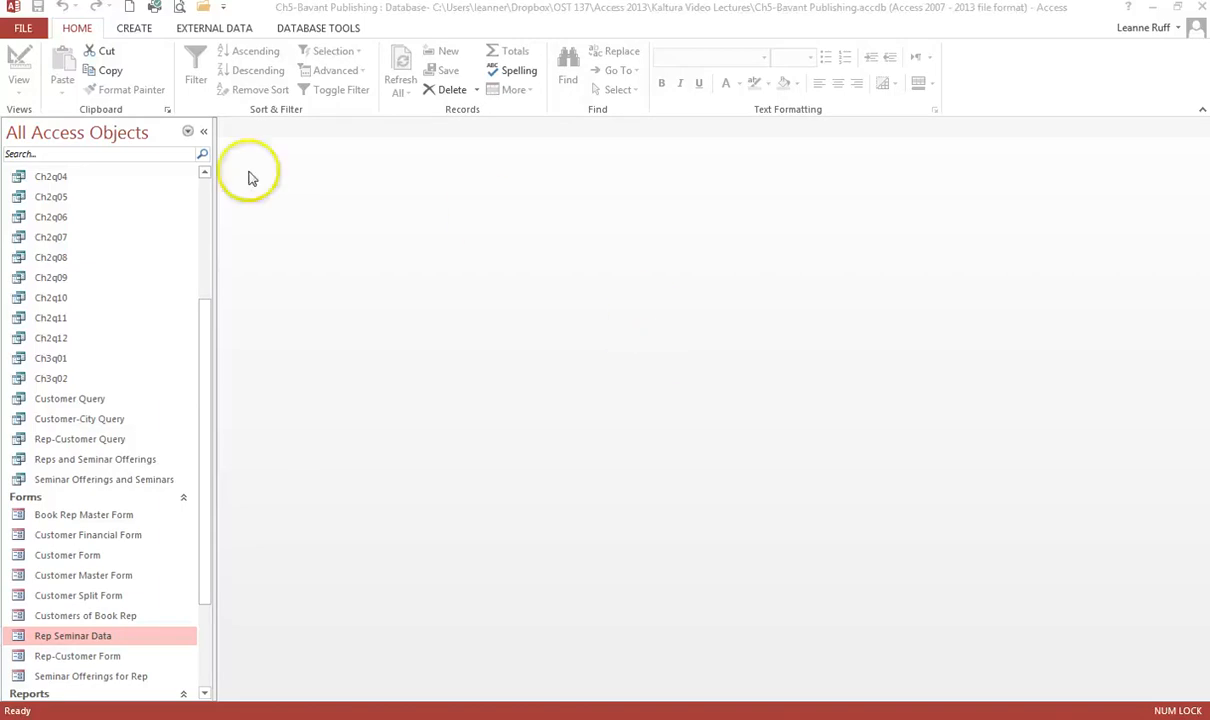
- Create a new blank macro in the database
{"action": "left_click", "coordinate": [146, 36]}
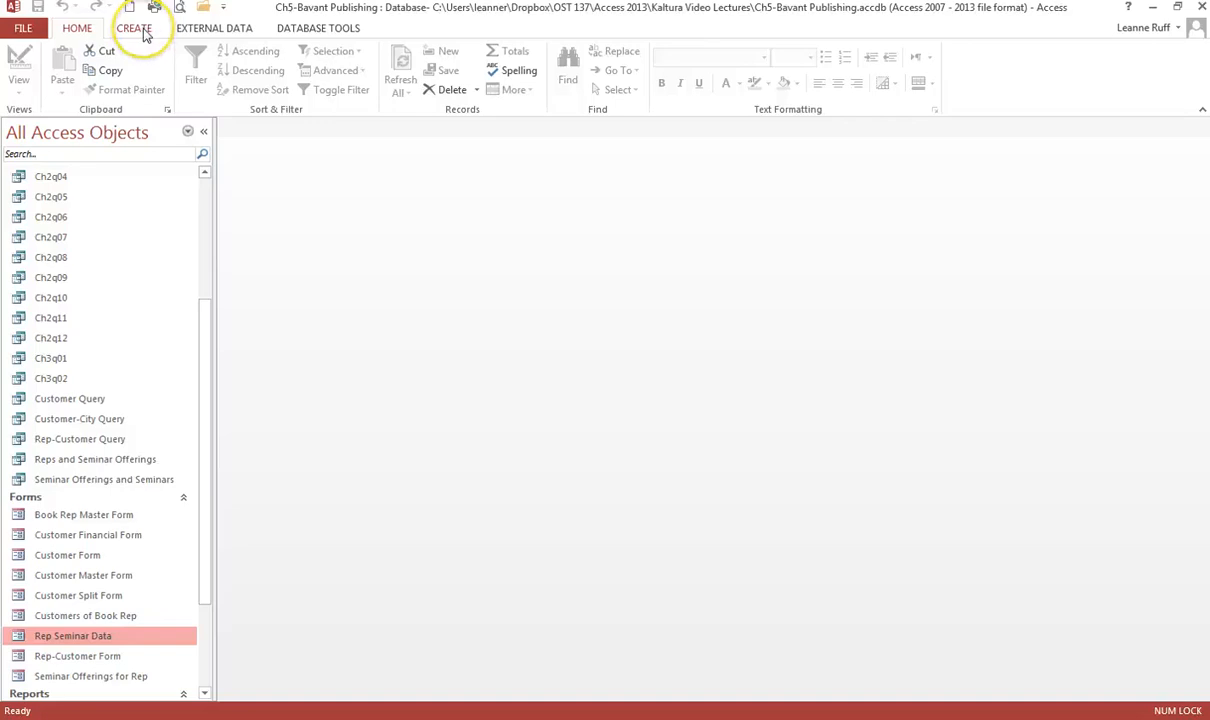
{"action": "left_click", "coordinate": [136, 29]}
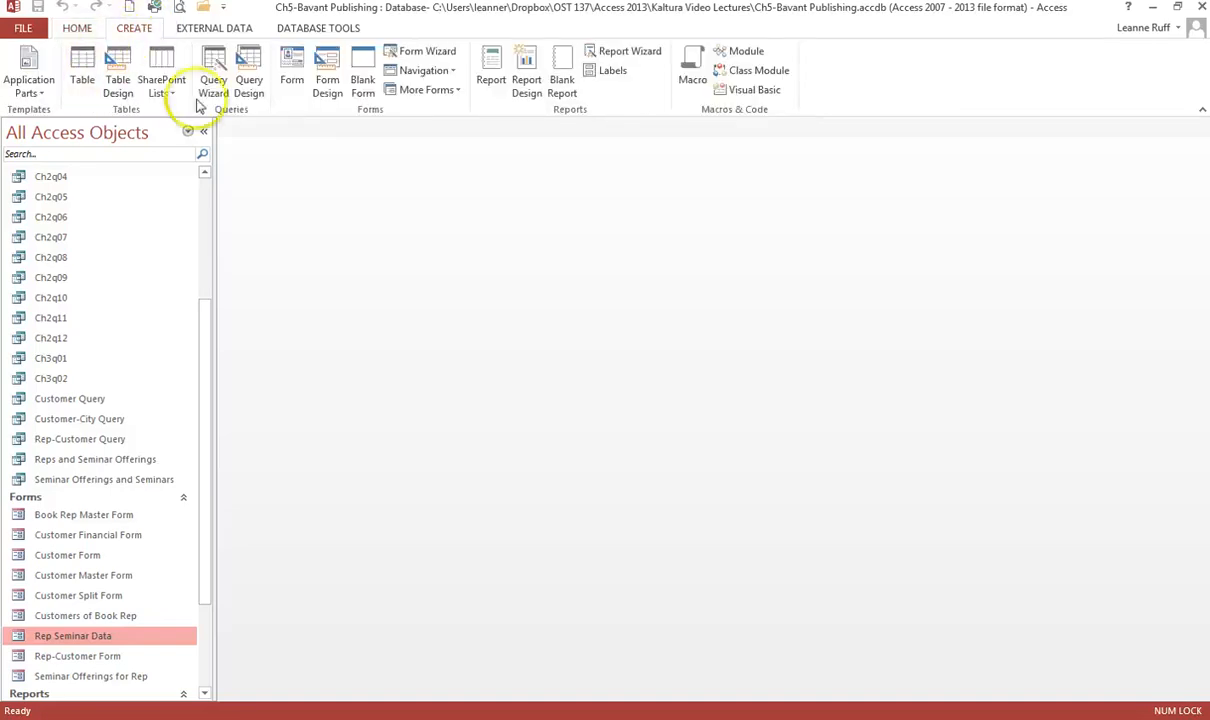
{"action": "left_click", "coordinate": [694, 82]}
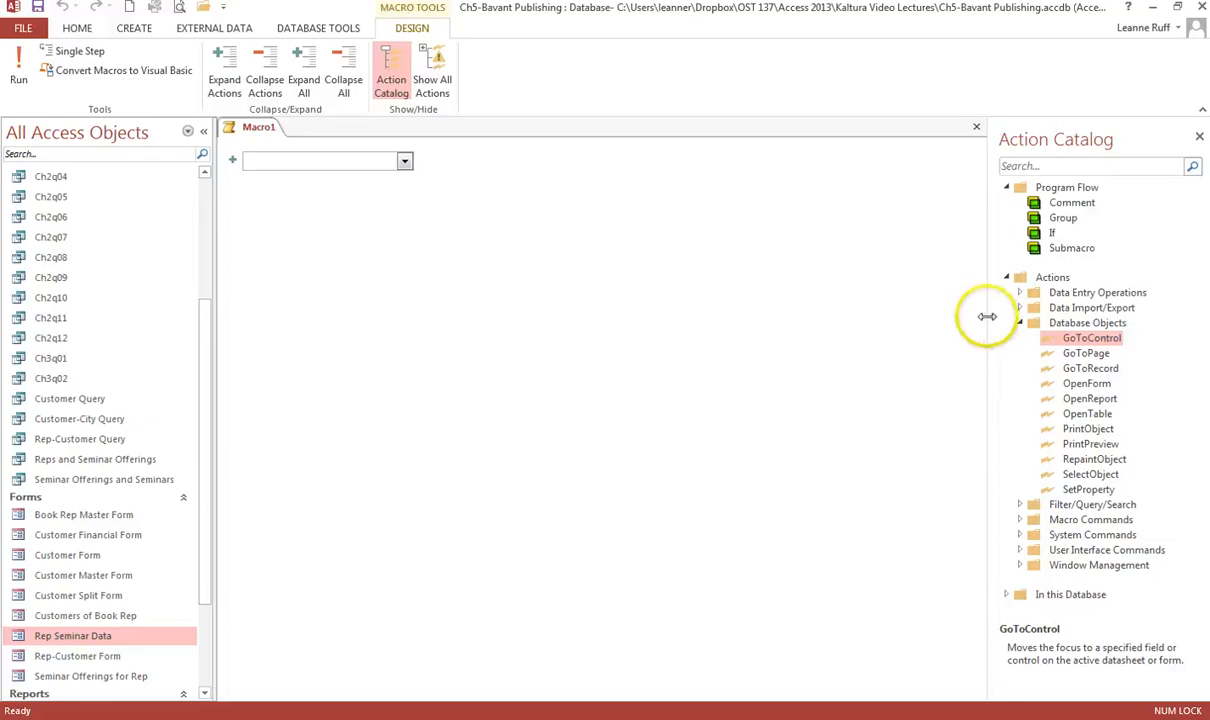
- Add a submacro to the new macro and name it Open Rep Seminar Data
{"action": "mouse_move", "coordinate": [1052, 257]}
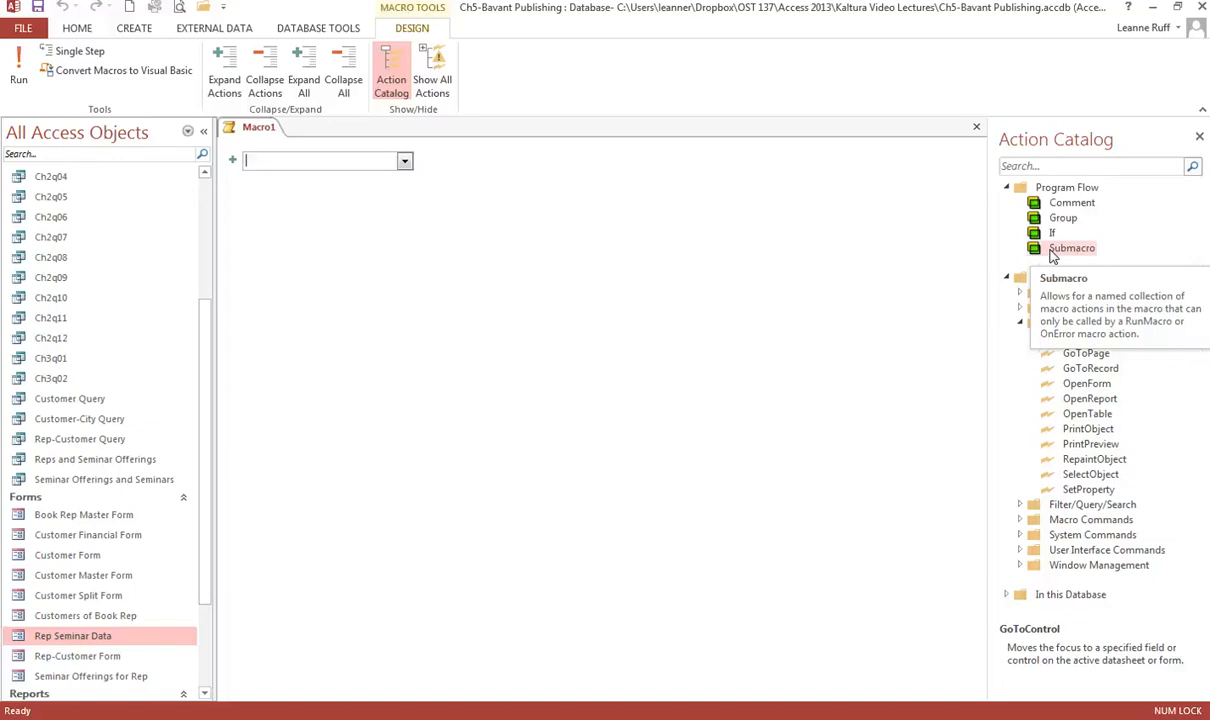
{"action": "double_click", "coordinate": [1050, 252]}
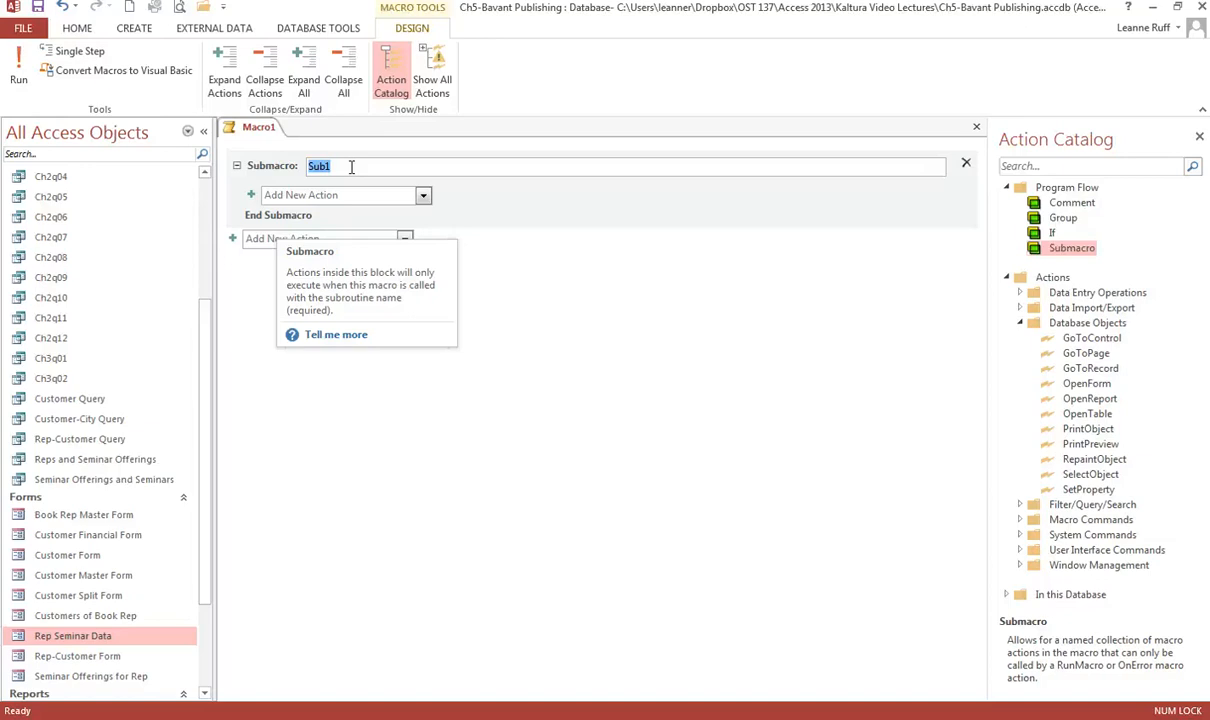
{"action": "type", "text": "Open"}
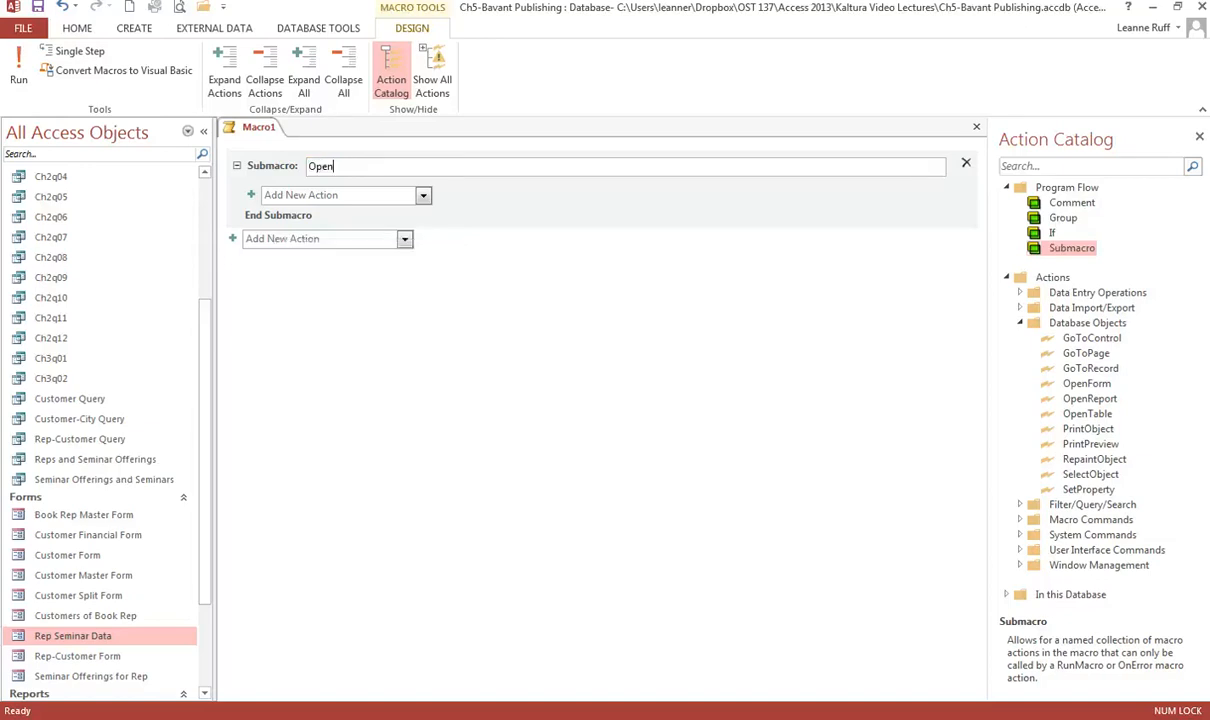
{"action": "type", "text": " Rep Seminar Data"}
{"action": "left_click", "coordinate": [582, 268]}
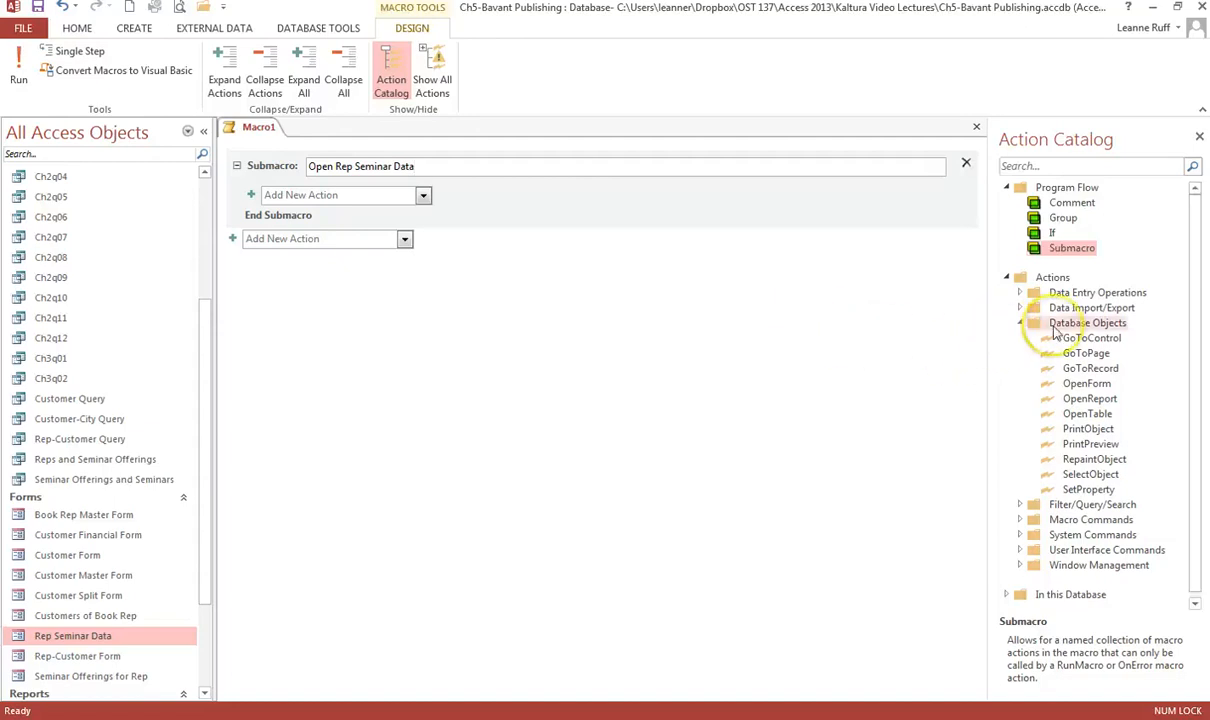
- Add an OpenForm action inside the Open Rep Seminar Data submacro
{"action": "mouse_move", "coordinate": [1053, 332]}
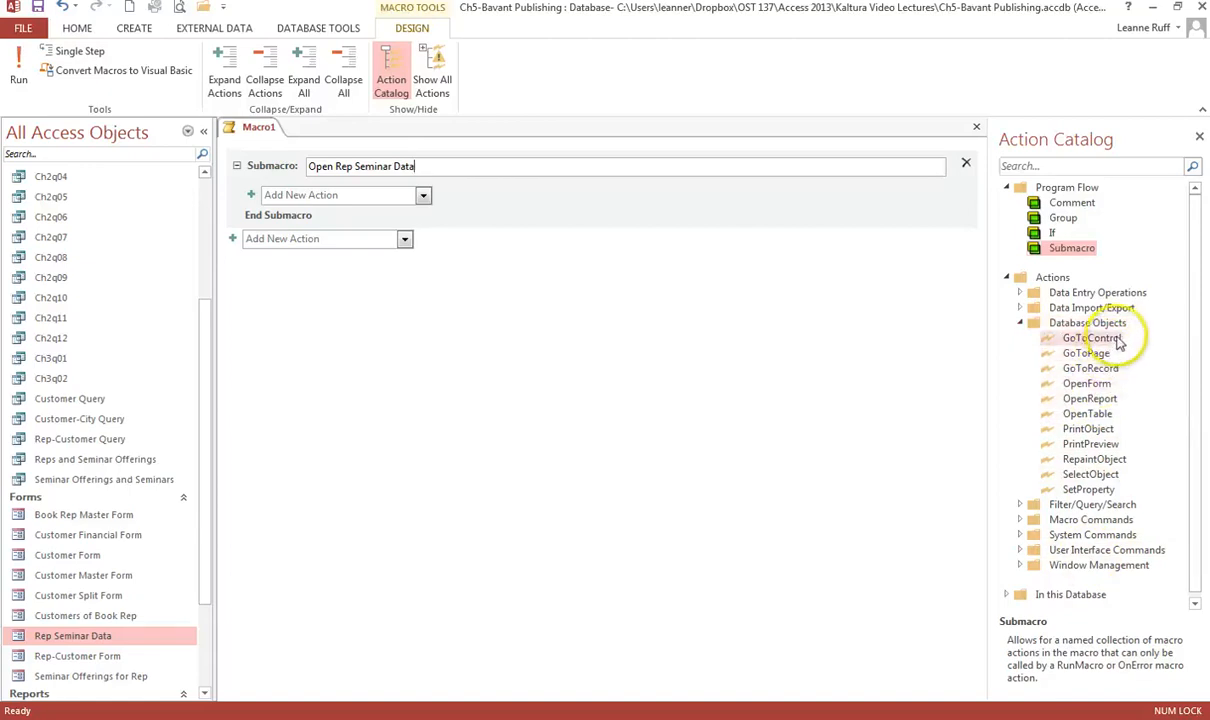
{"action": "mouse_move", "coordinate": [1097, 375]}
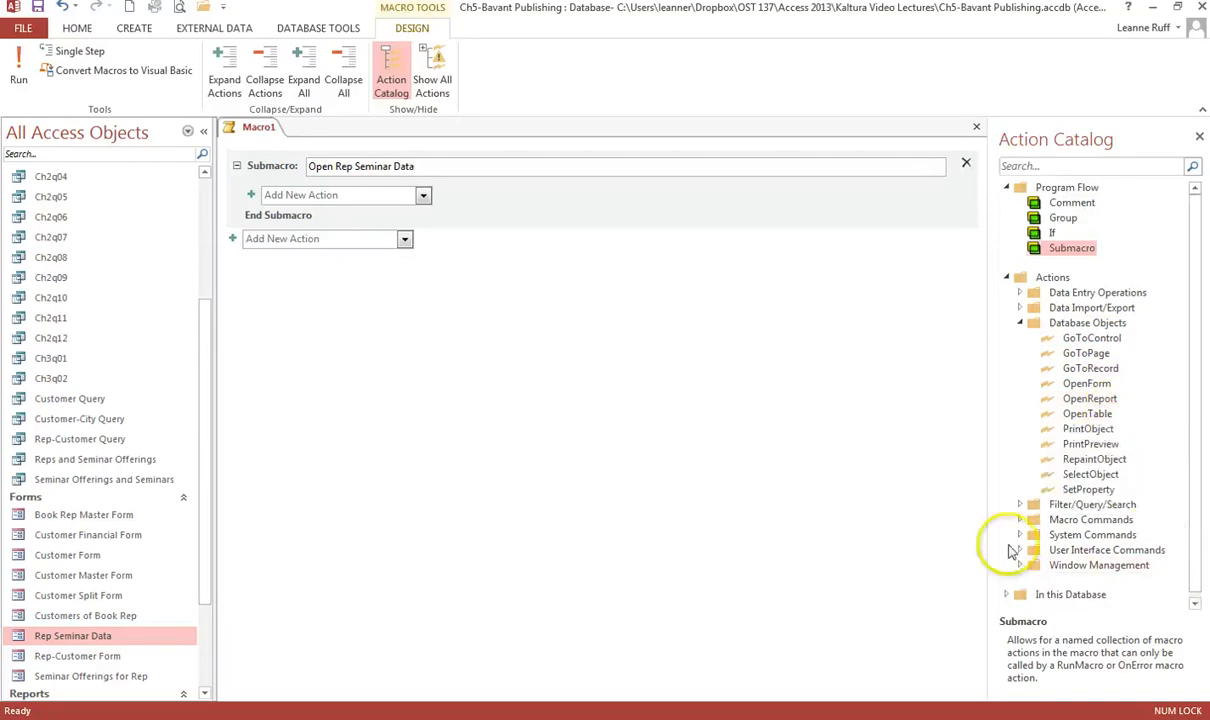
{"action": "left_click", "coordinate": [1099, 385]}
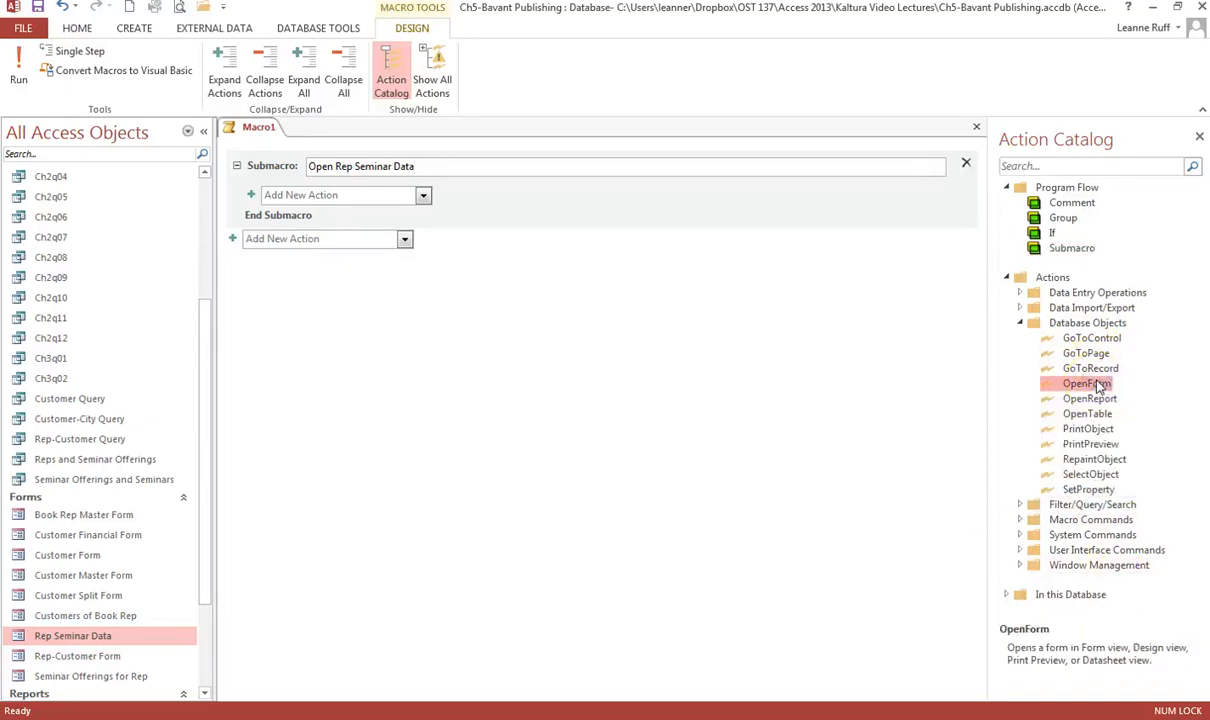
{"action": "left_click_drag", "start_coordinate": [1099, 386], "coordinate": [340, 206]}
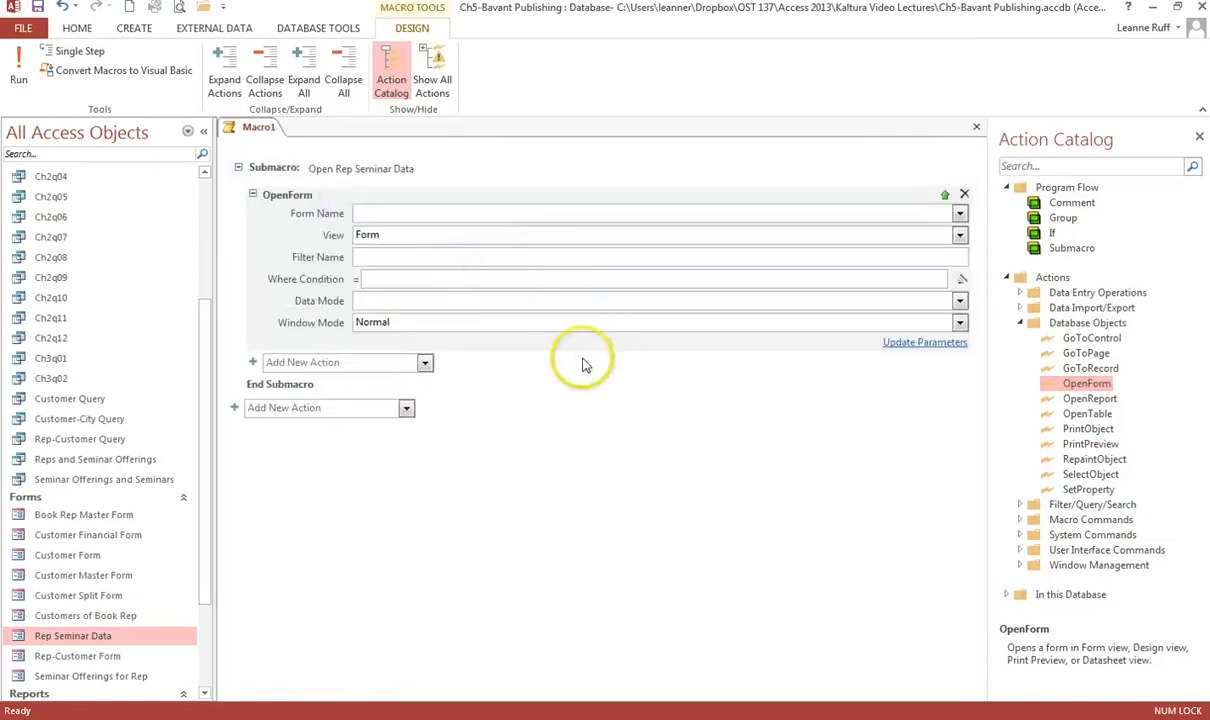
{"action": "left_click", "coordinate": [425, 364]}
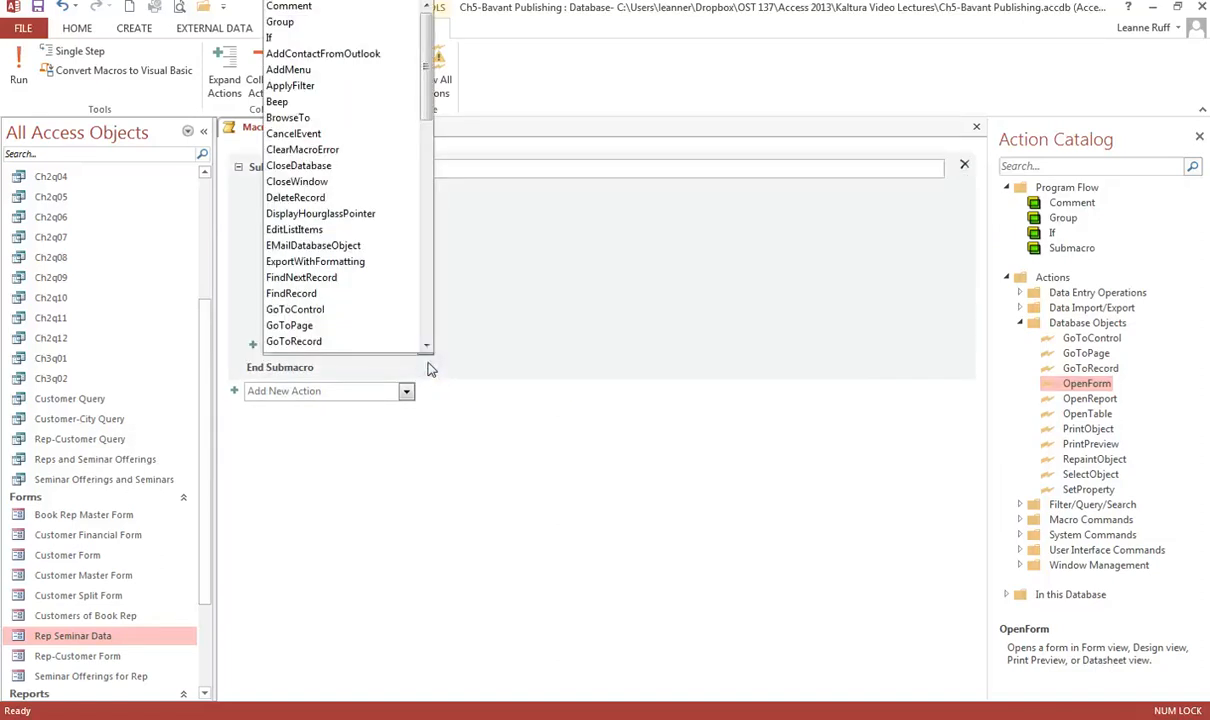
{"action": "left_click", "coordinate": [598, 403]}
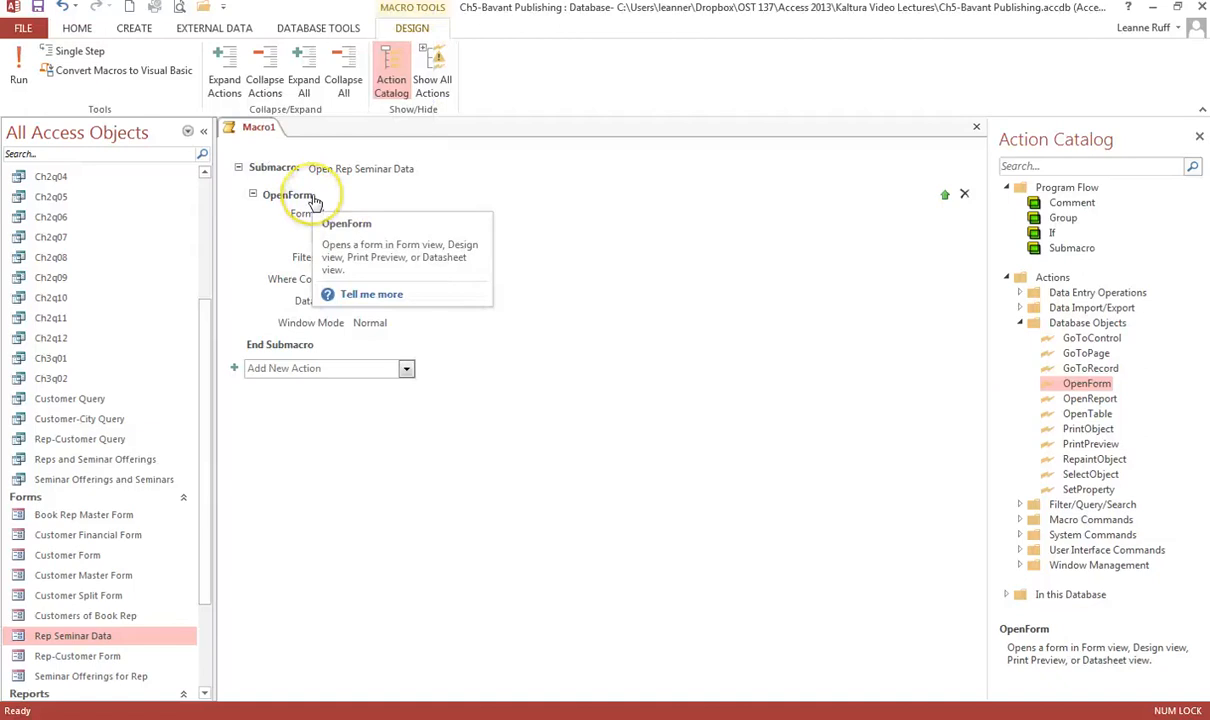
- Set the OpenForm action's Form Name to Rep Seminar Data and its Data Mode to Read Only
{"action": "left_click", "coordinate": [594, 260]}
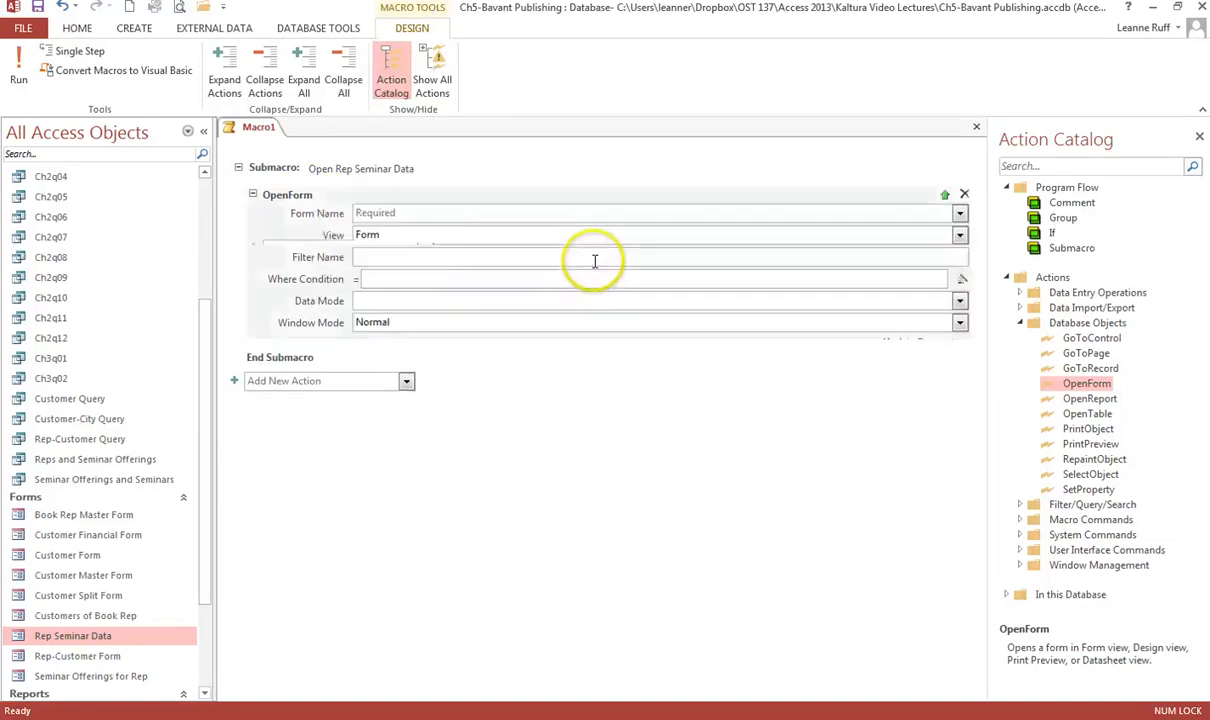
{"action": "left_click", "coordinate": [428, 213]}
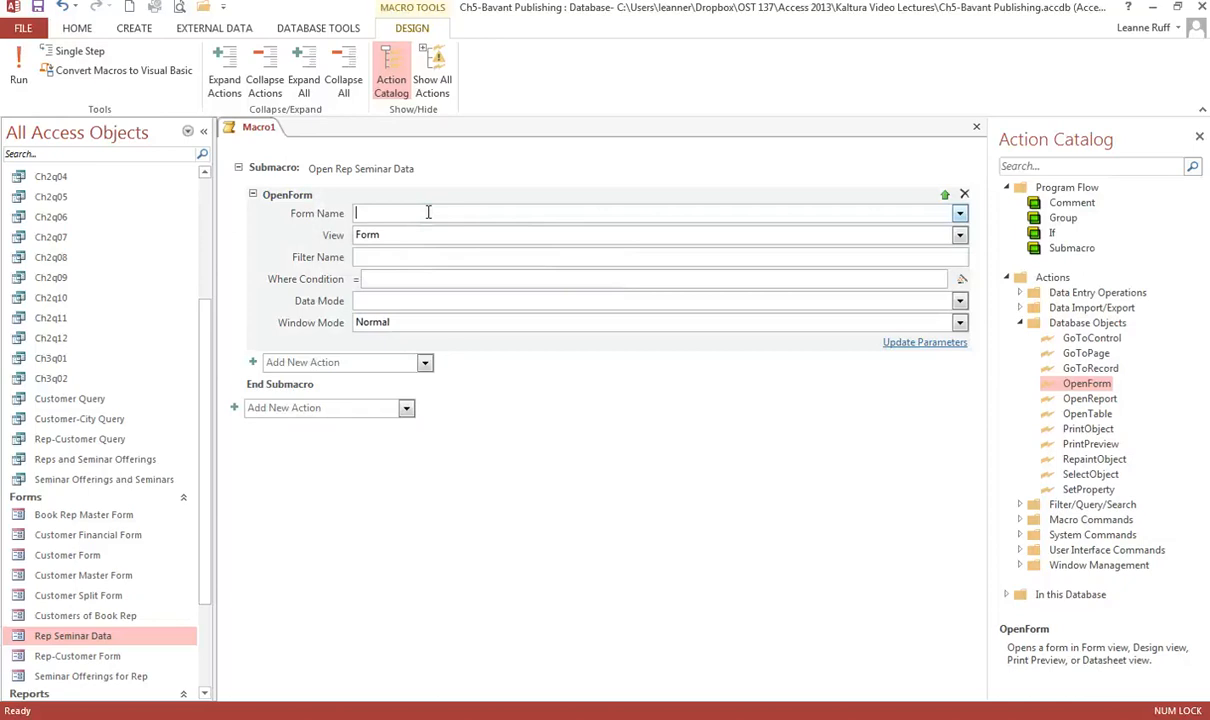
{"action": "type", "text": "Rep Seminar Data"}
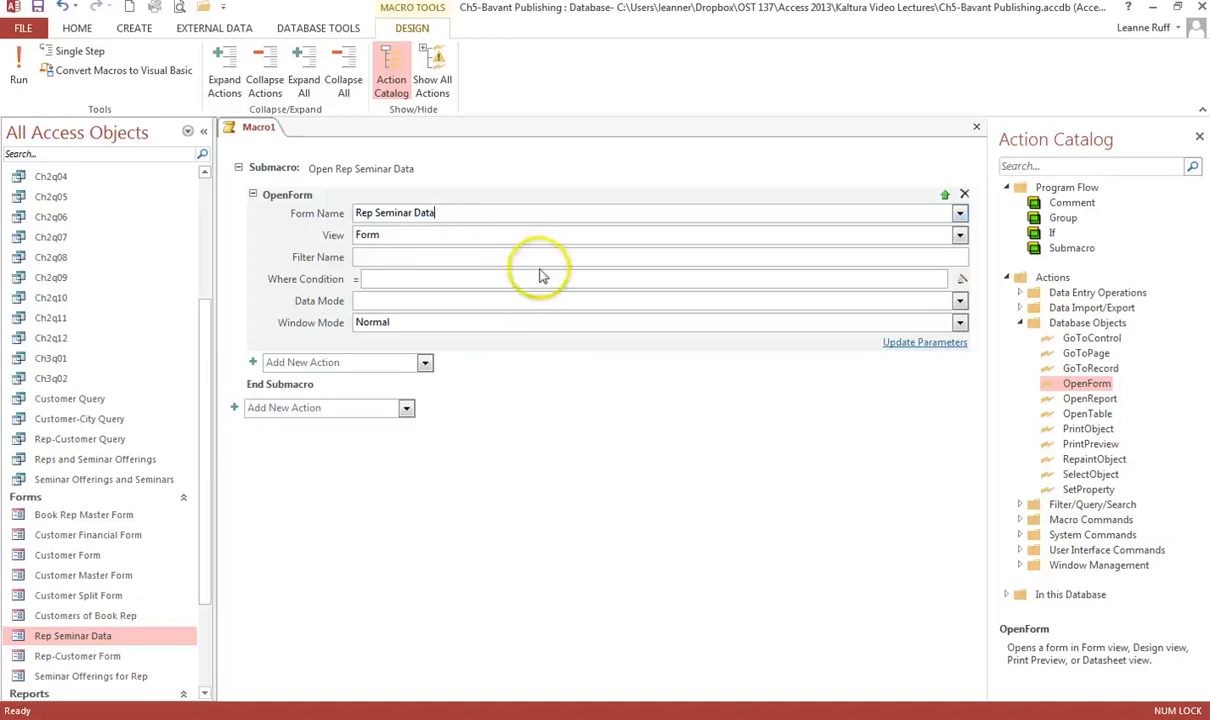
{"action": "left_click", "coordinate": [436, 283]}
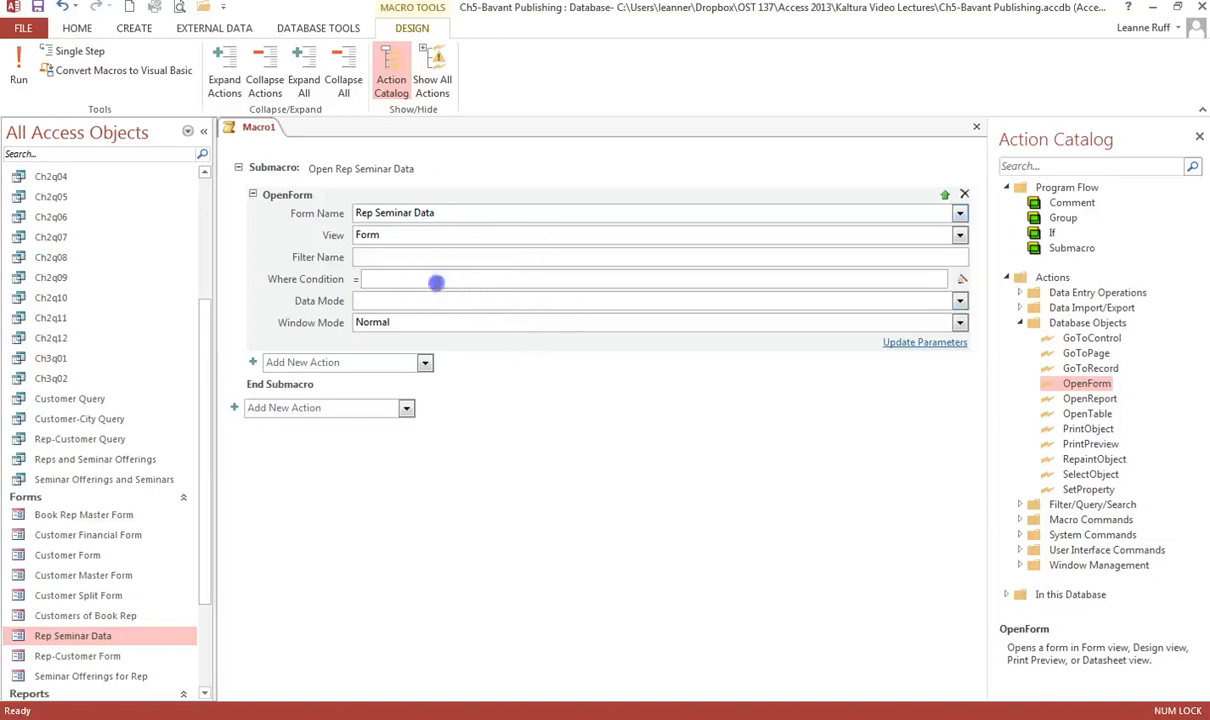
{"action": "left_click", "coordinate": [408, 296]}
{"action": "left_click", "coordinate": [958, 301]}
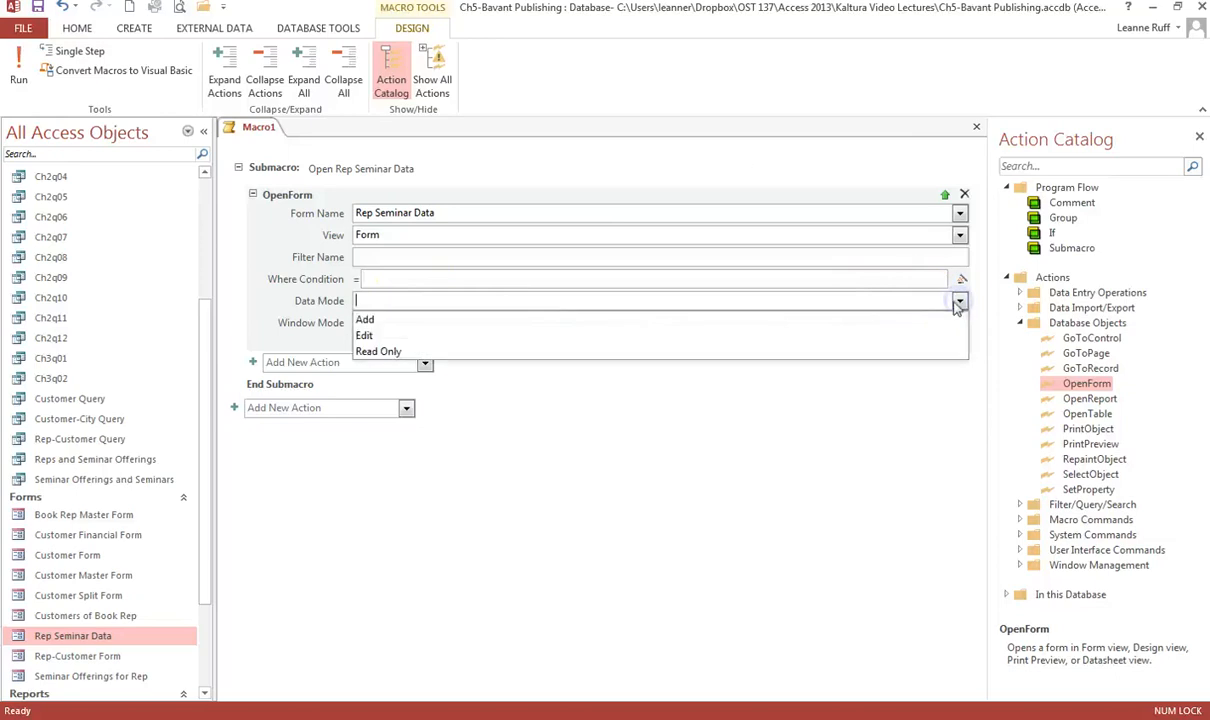
{"action": "left_click", "coordinate": [451, 351]}
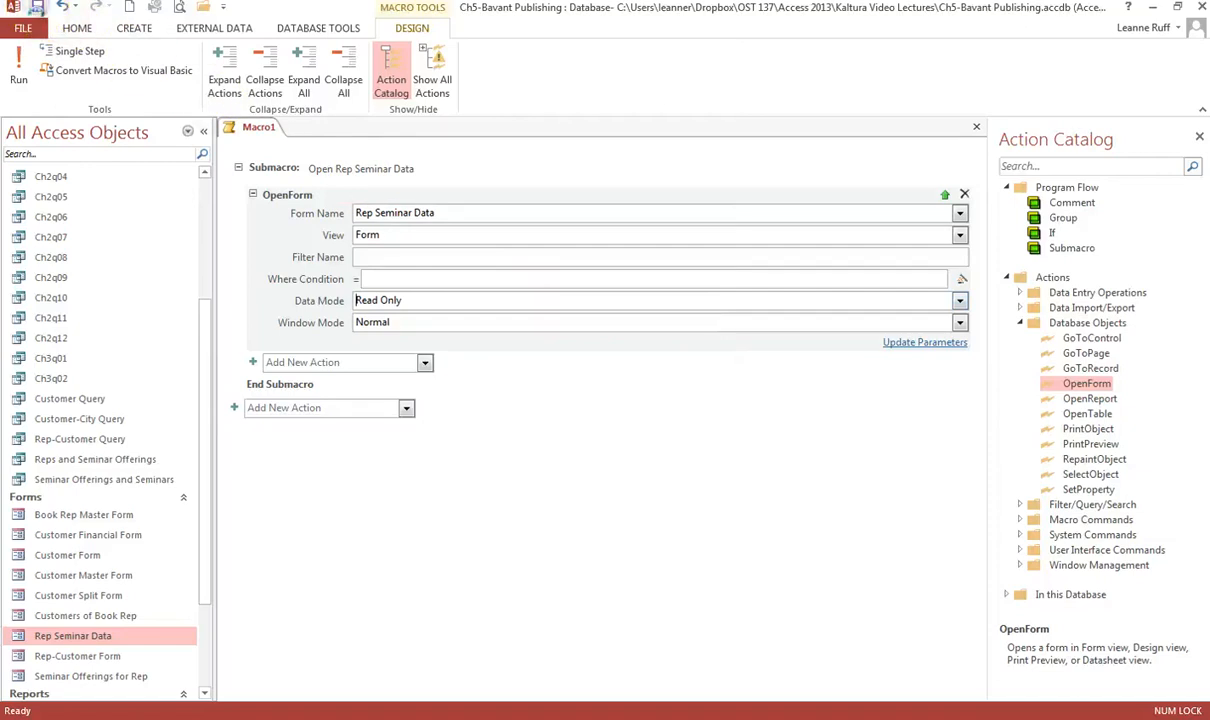
- Save the macro under the name Forms and Reports
{"action": "left_click", "coordinate": [37, 7]}
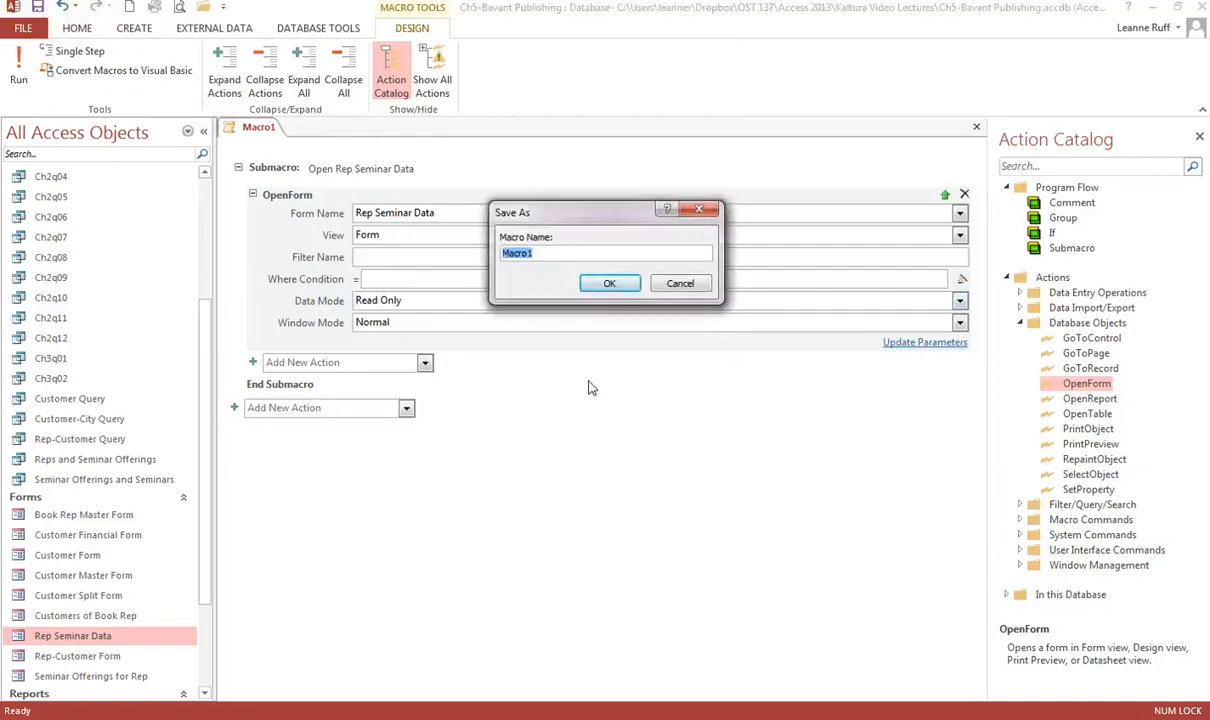
{"action": "type", "text": "Foroms and R"}
{"action": "key", "text": "BackSpace"}
{"action": "key", "text": "BackSpace"}
{"action": "key", "text": "BackSpace"}
{"action": "key", "text": "BackSpace"}
{"action": "key", "text": "BackSpace"}
{"action": "key", "text": "BackSpace"}
{"action": "key", "text": "BackSpace"}
{"action": "key", "text": "BackSpace"}
{"action": "key", "text": "BackSpace"}
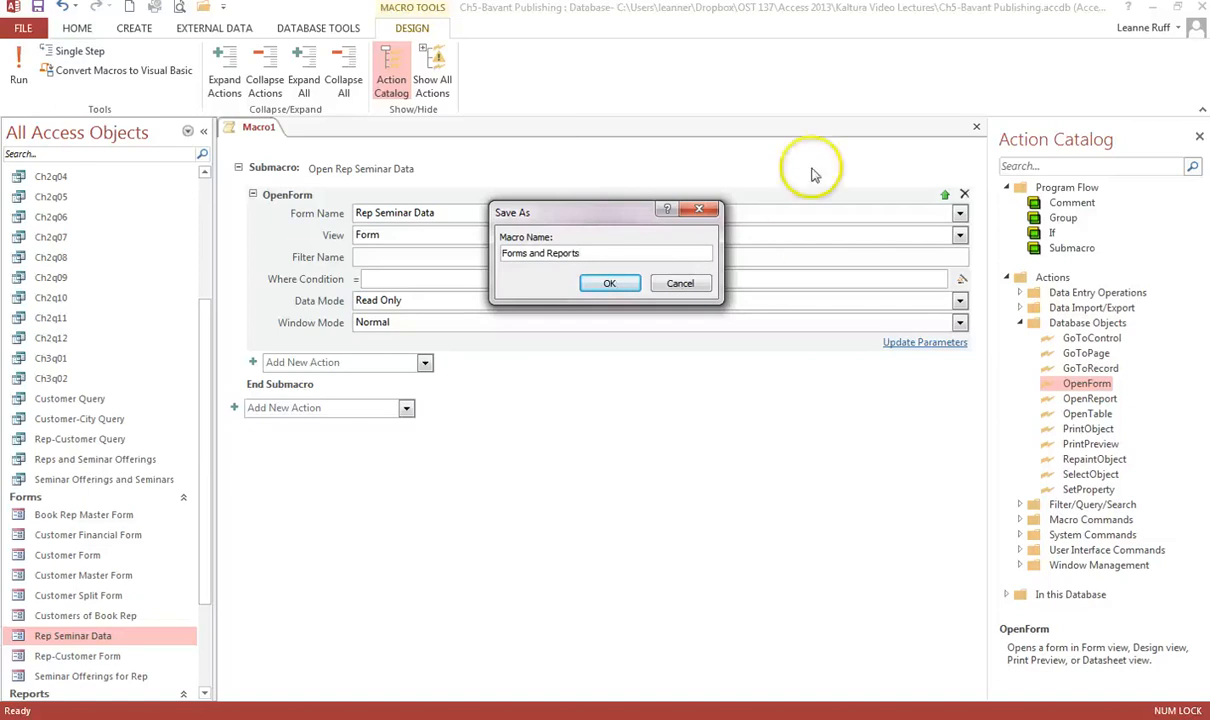
{"action": "left_click", "coordinate": [614, 286]}
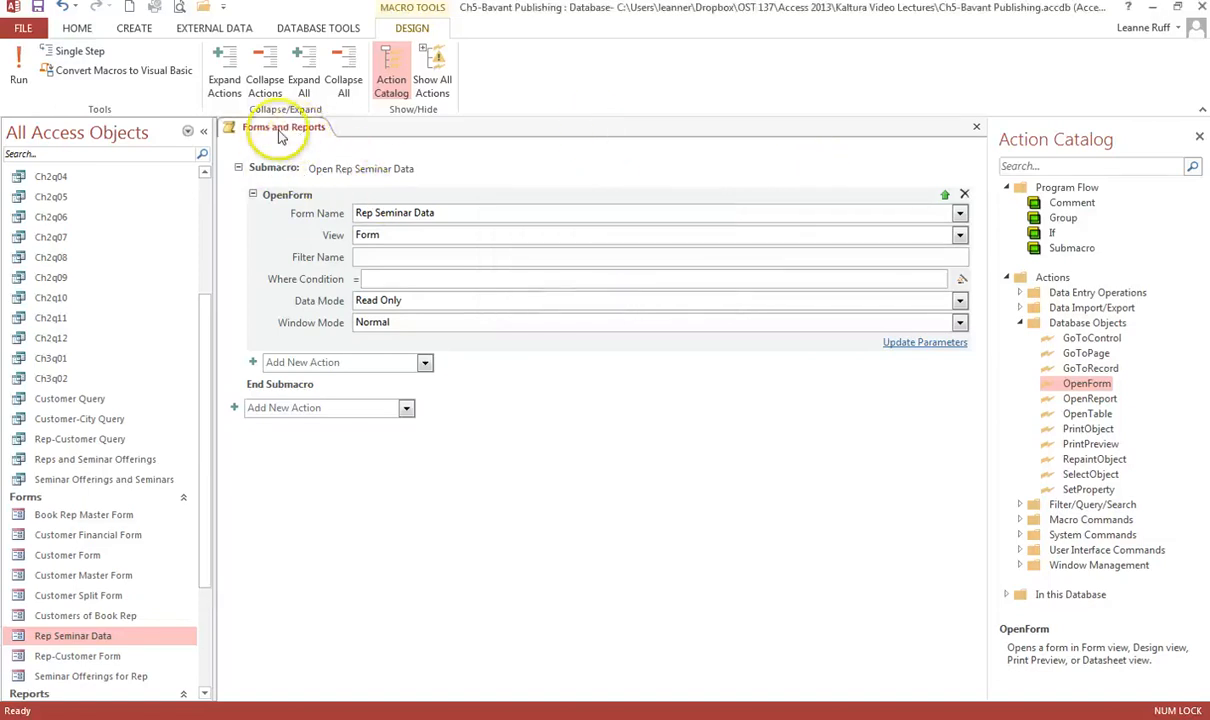
- Collapse the first OpenForm action and add a second submacro named Open Book Rep Master Form
{"action": "mouse_move", "coordinate": [275, 172]}
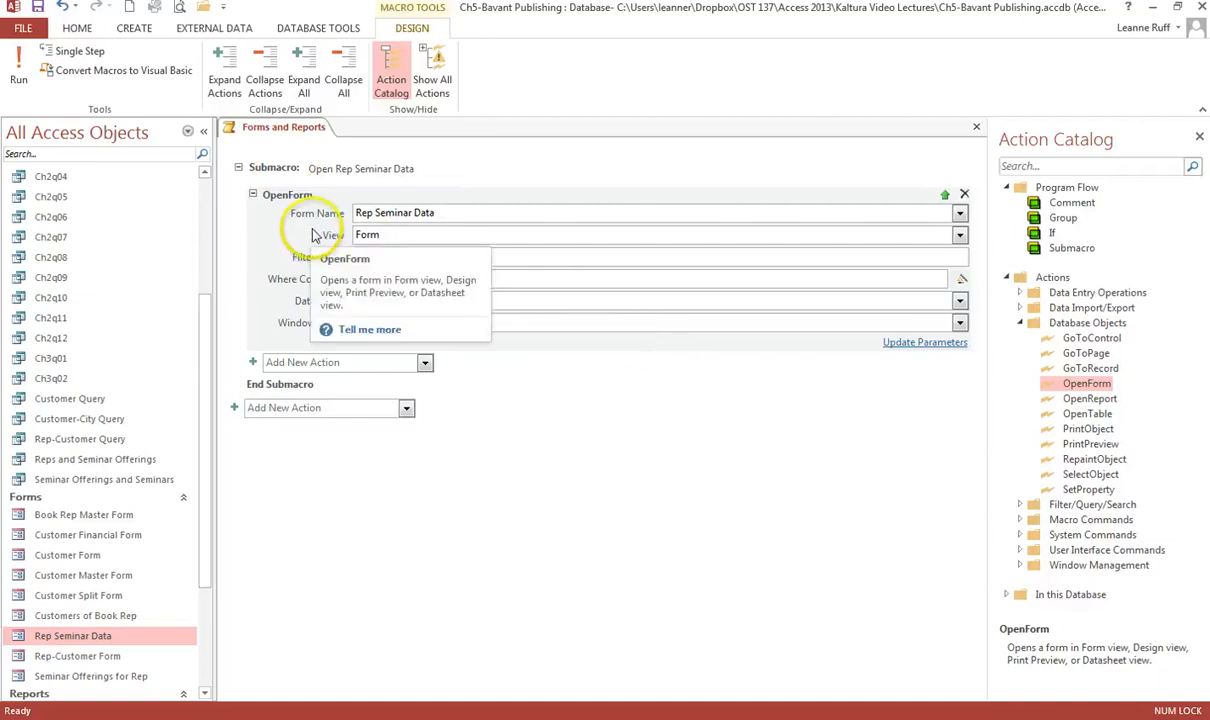
{"action": "left_click", "coordinate": [253, 195]}
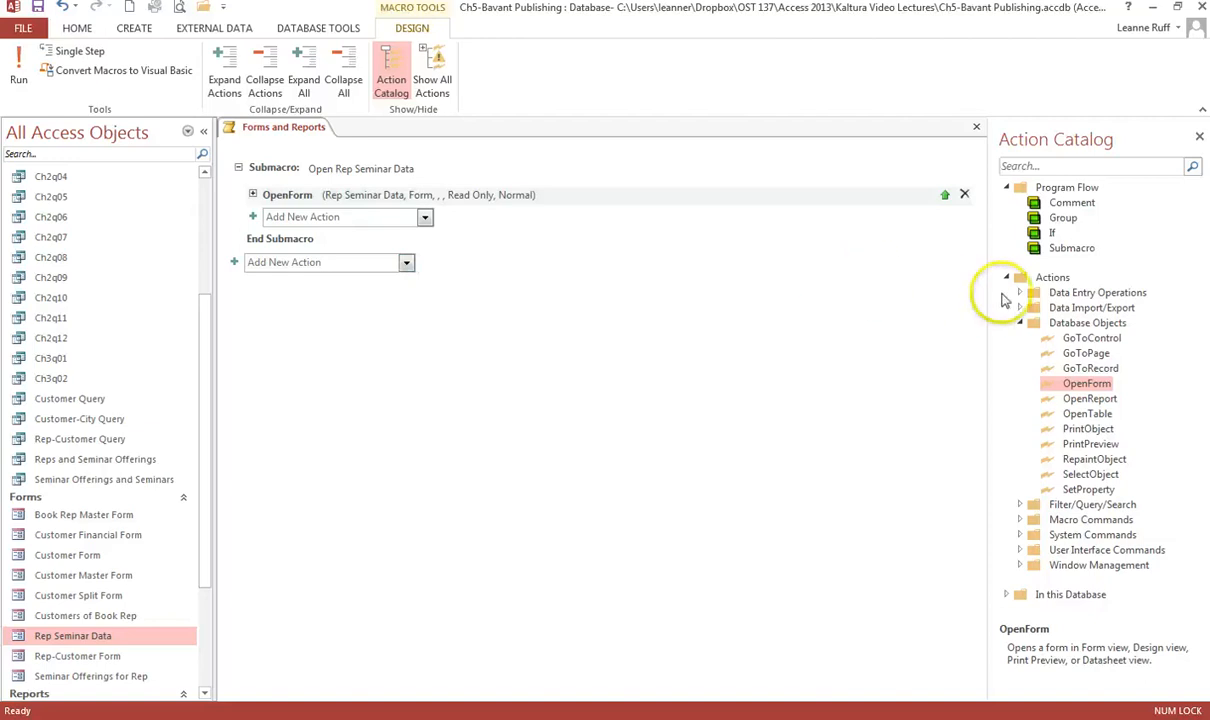
{"action": "double_click", "coordinate": [1073, 250]}
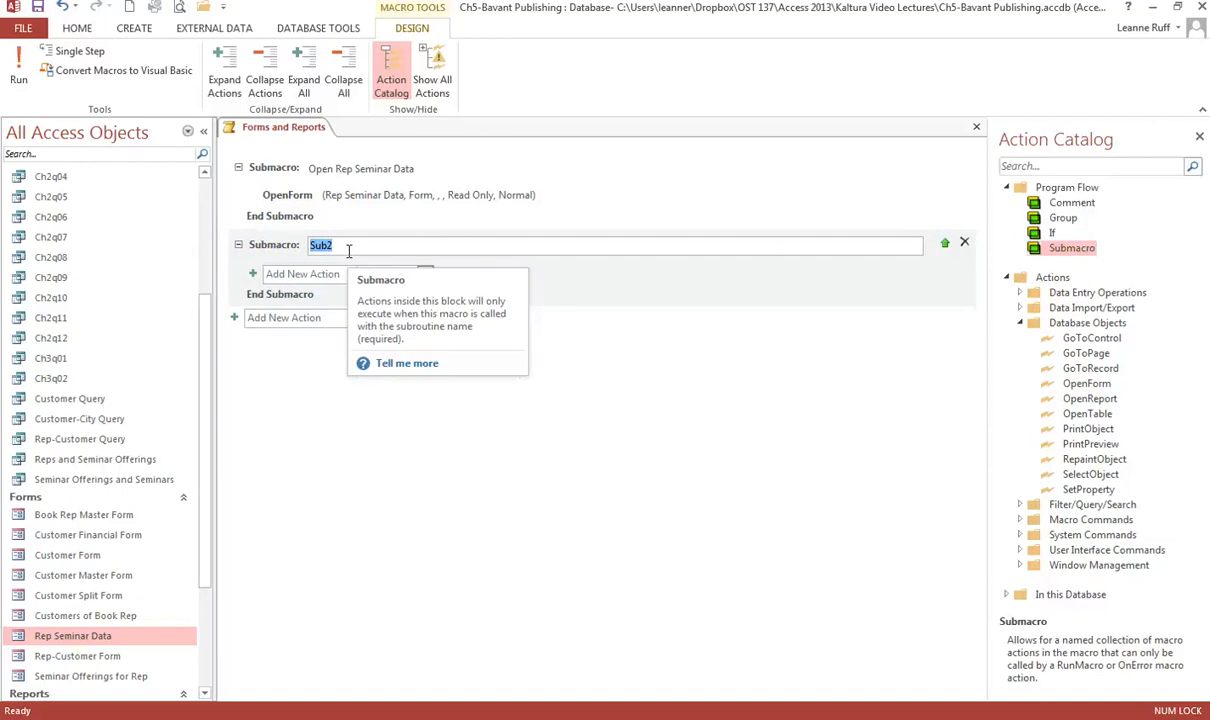
{"action": "type", "text": "Open B"}
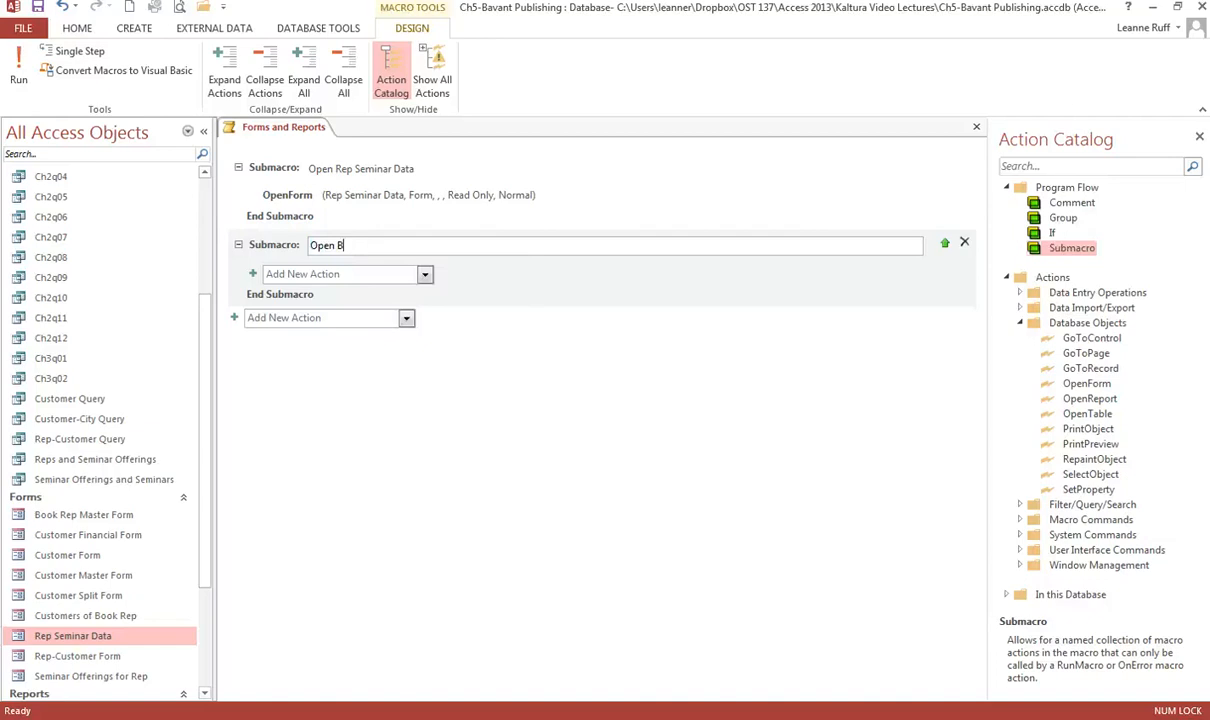
{"action": "type", "text": "ook Rep Master Form"}
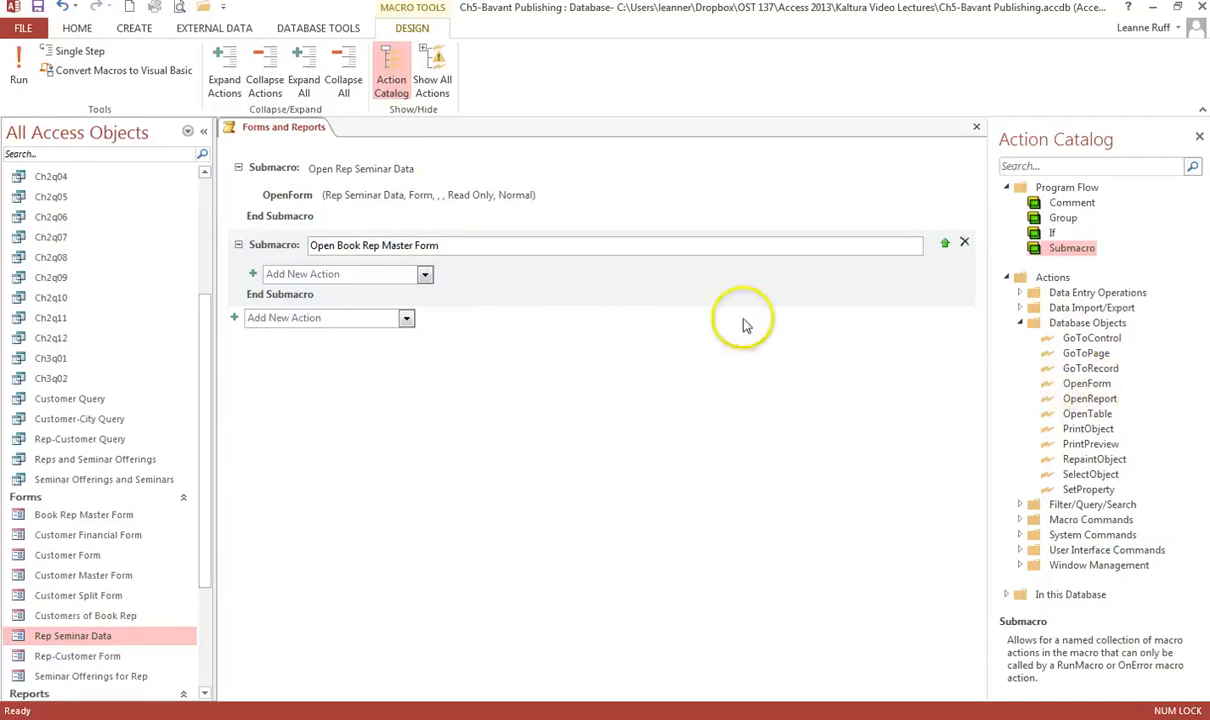
- Add an OpenForm action to the second submacro with Form Name Book Rep Master Form and Data Mode Read Only
{"action": "left_click", "coordinate": [425, 275]}
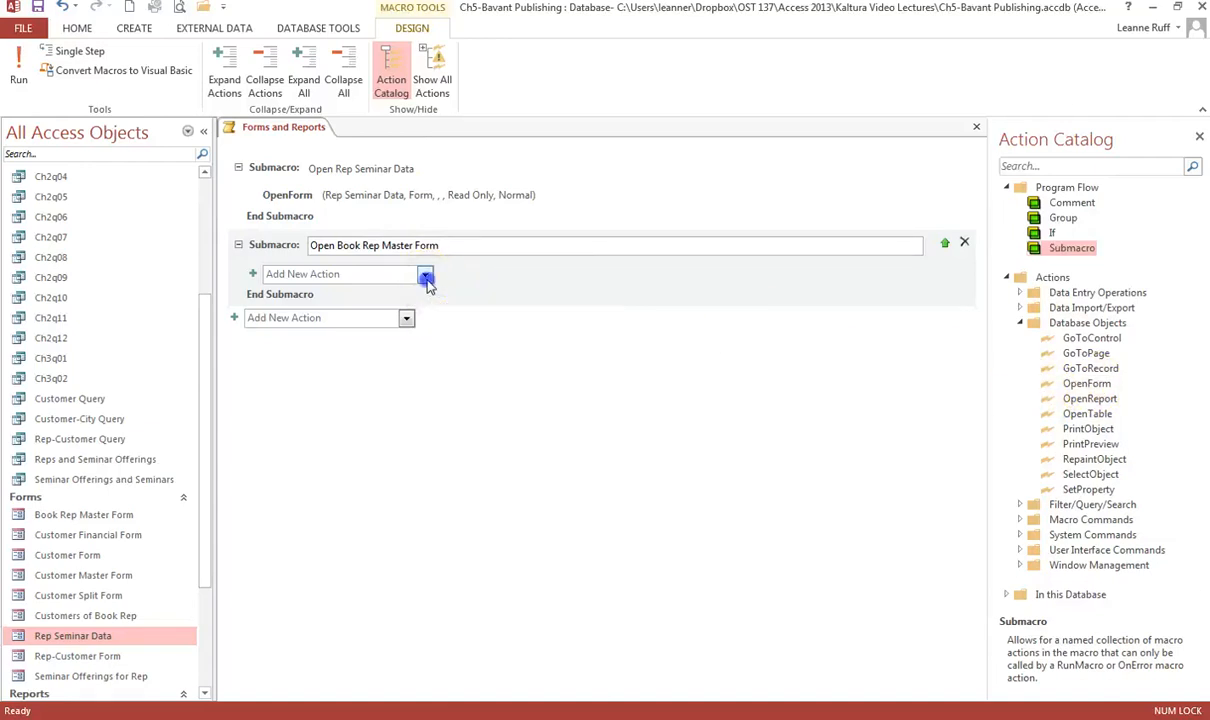
{"action": "left_click_drag", "start_coordinate": [427, 358], "coordinate": [432, 457]}
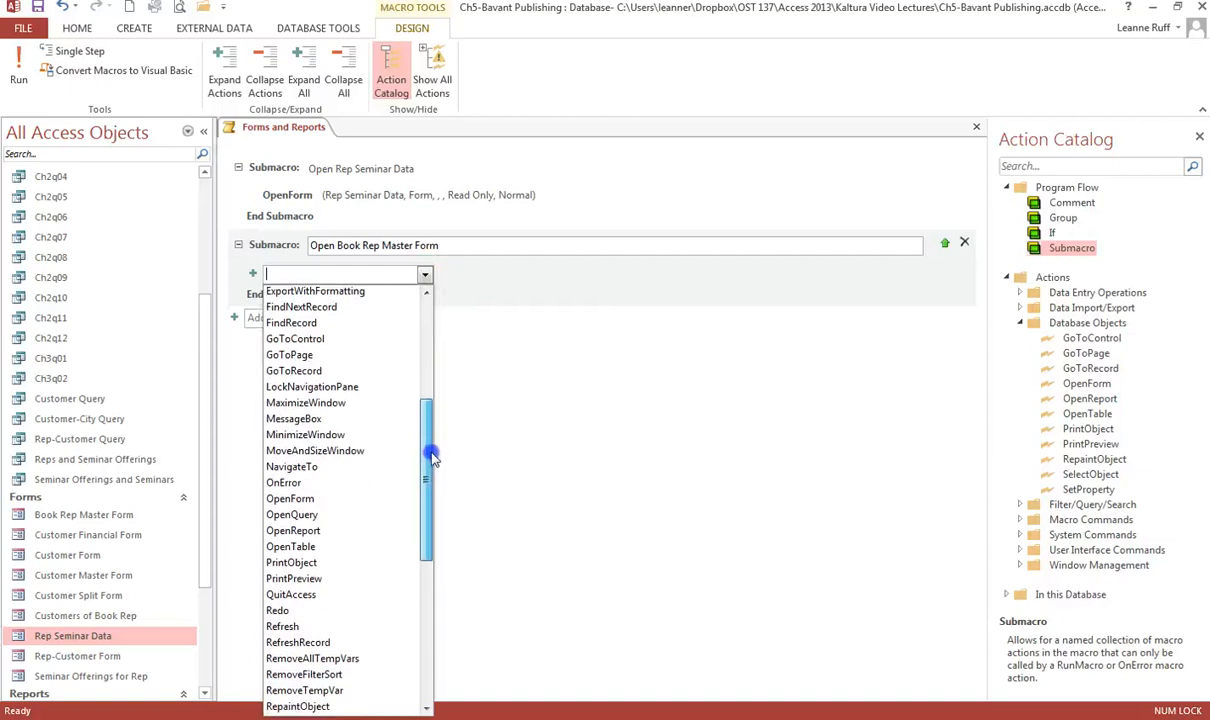
{"action": "left_click", "coordinate": [311, 498]}
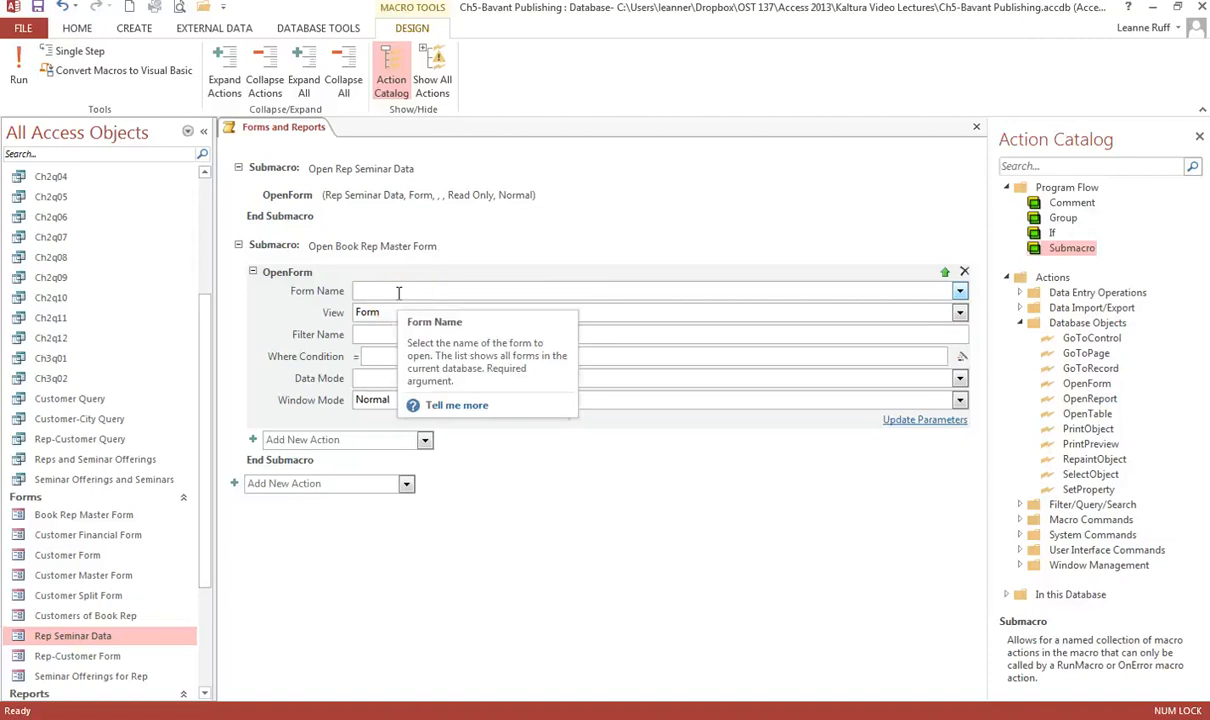
{"action": "type", "text": "Book Rep Master Form"}
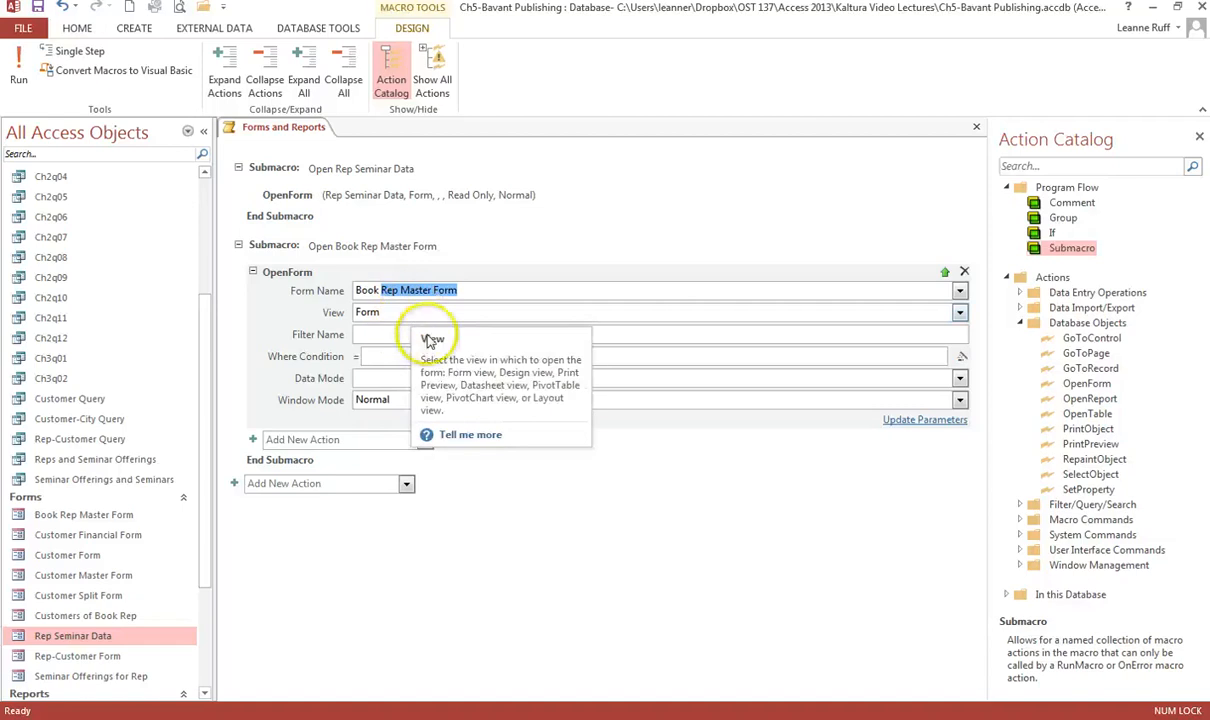
{"action": "left_click", "coordinate": [358, 360]}
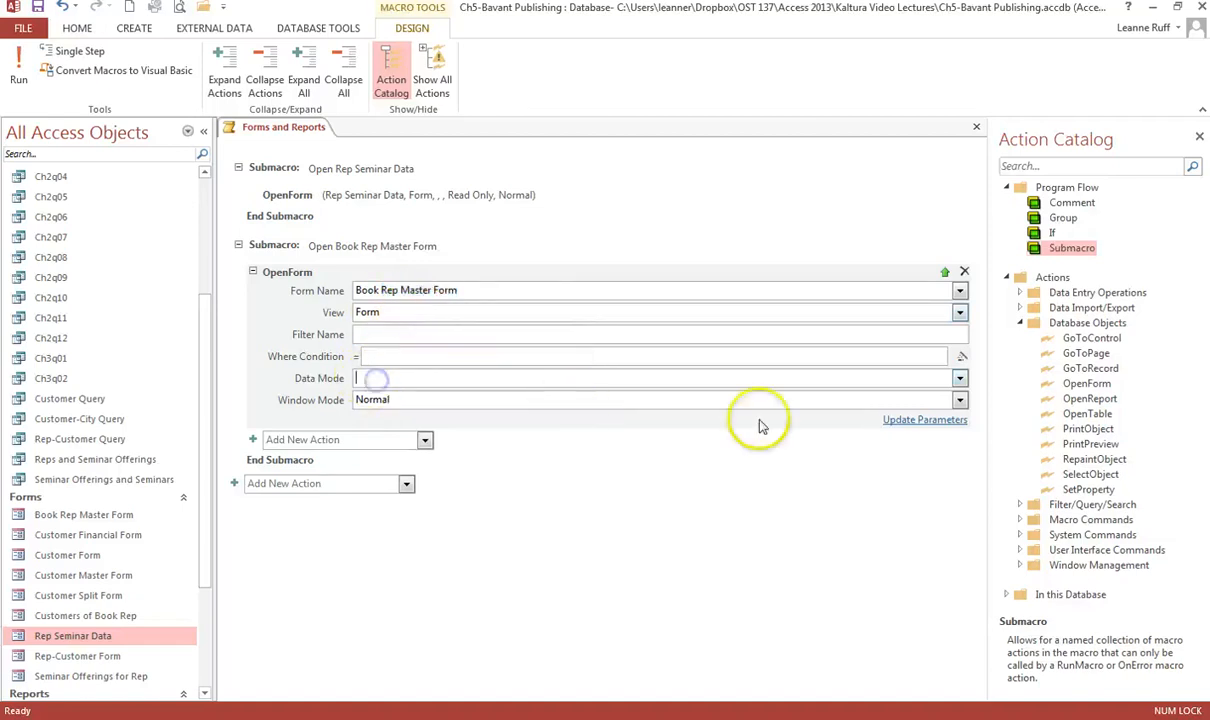
{"action": "left_click", "coordinate": [957, 380]}
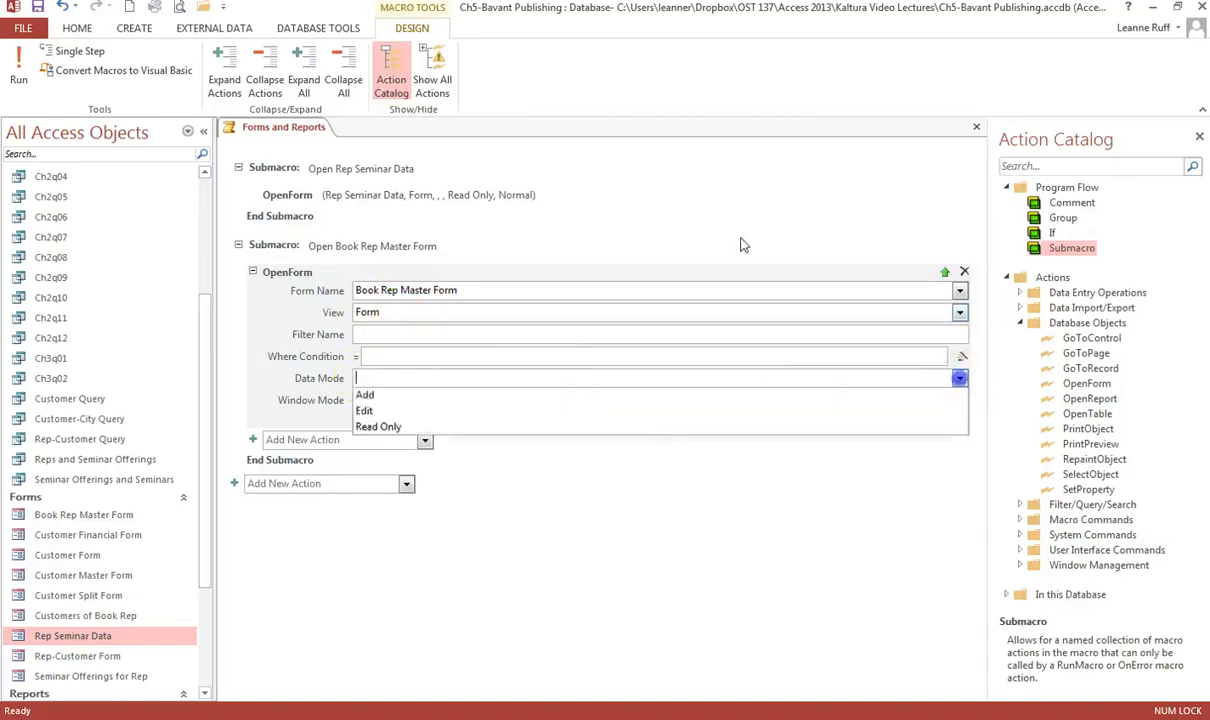
{"action": "left_click", "coordinate": [663, 427]}
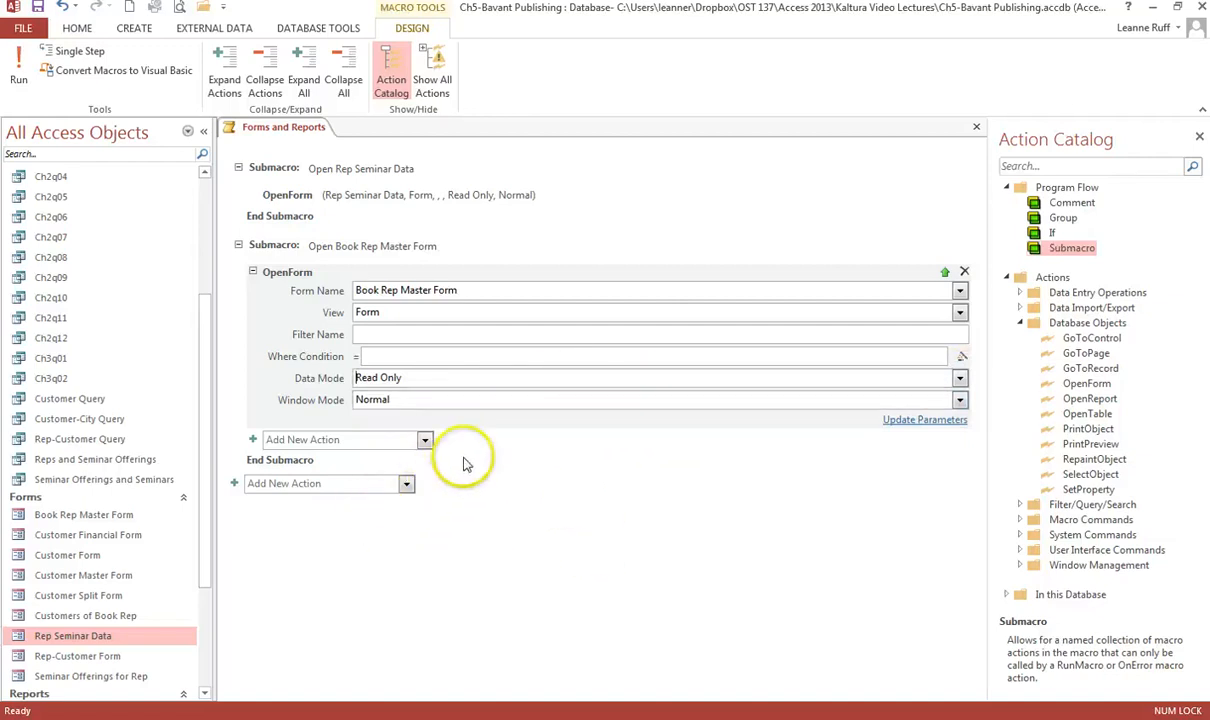
- Collapse the second OpenForm action and add a third submacro named Open Customer Master Form
{"action": "left_click", "coordinate": [254, 272]}
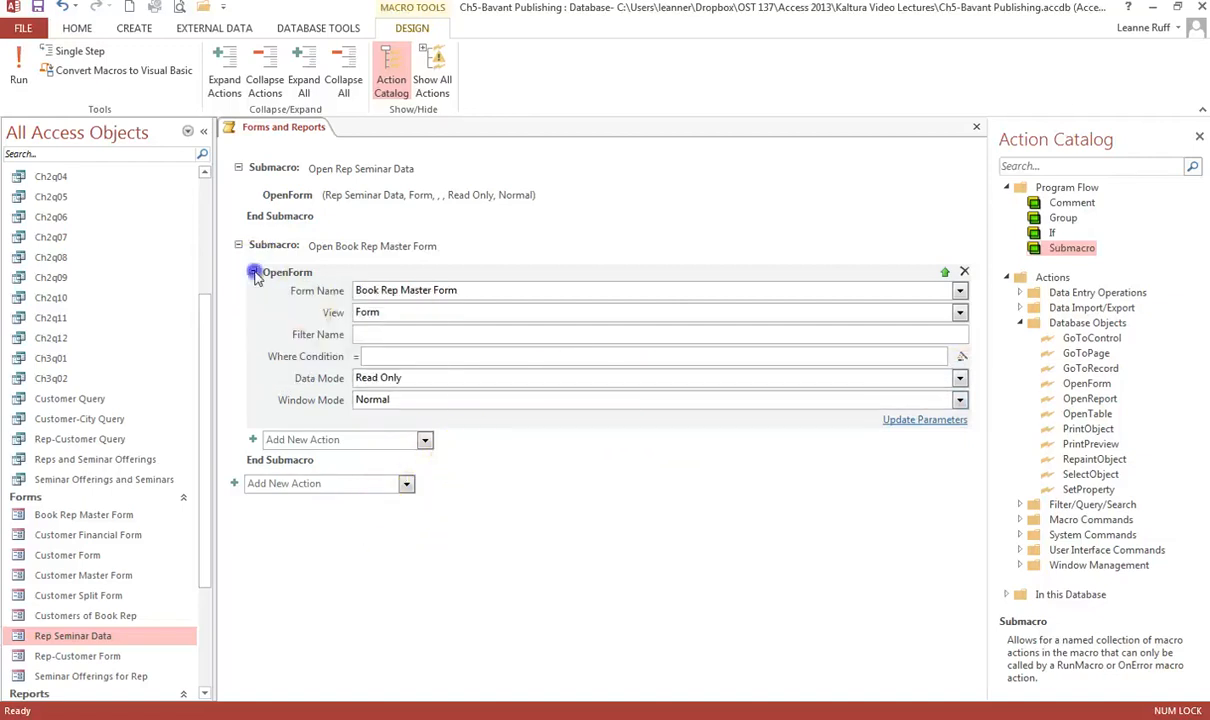
{"action": "left_click", "coordinate": [1083, 252]}
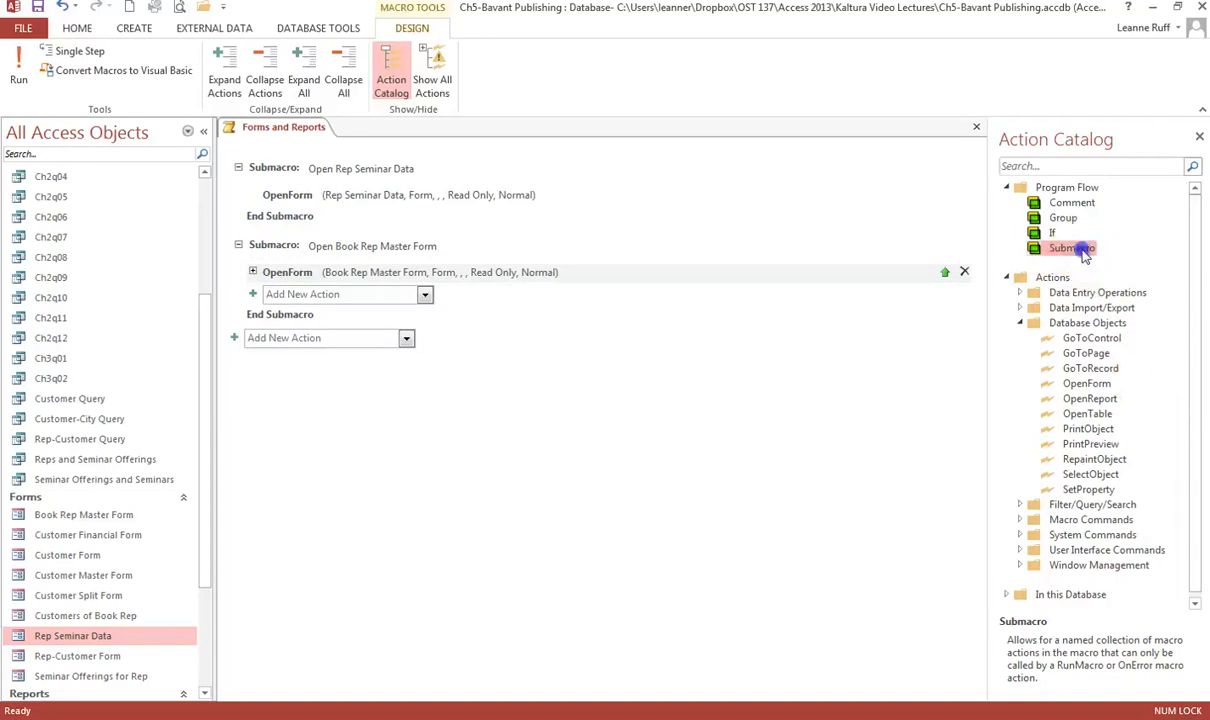
{"action": "double_click", "coordinate": [1083, 252]}
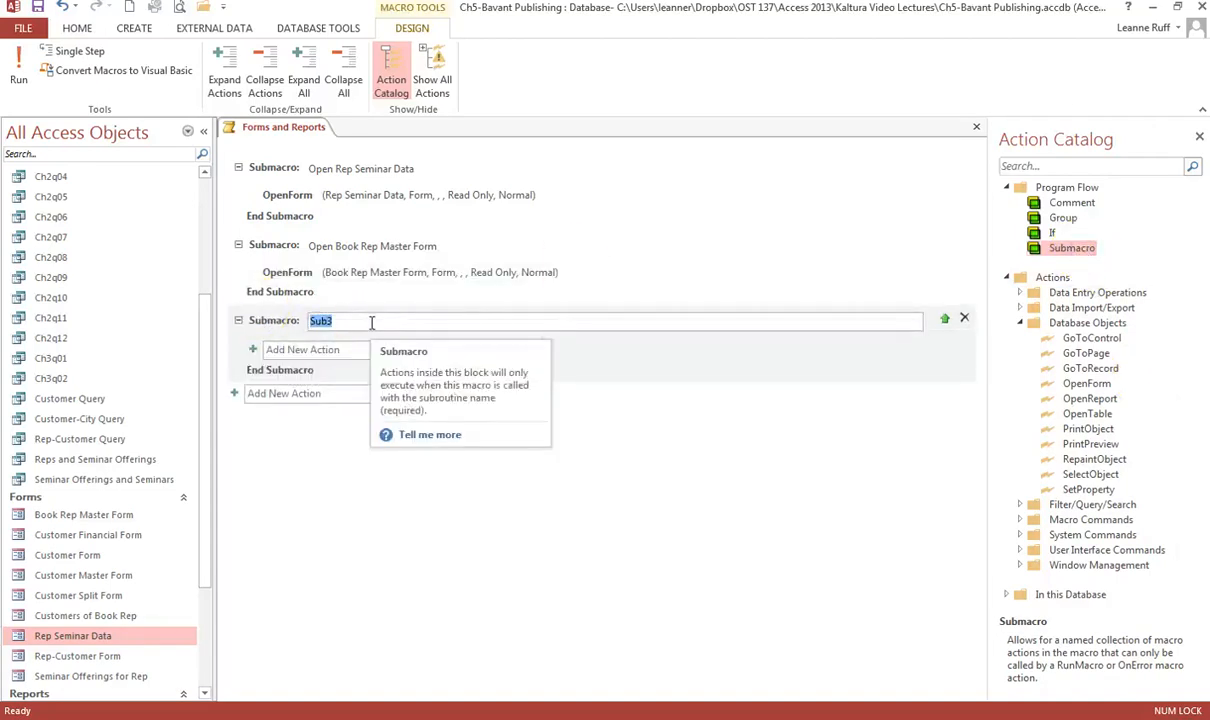
{"action": "type", "text": "Open Customer Master Form"}
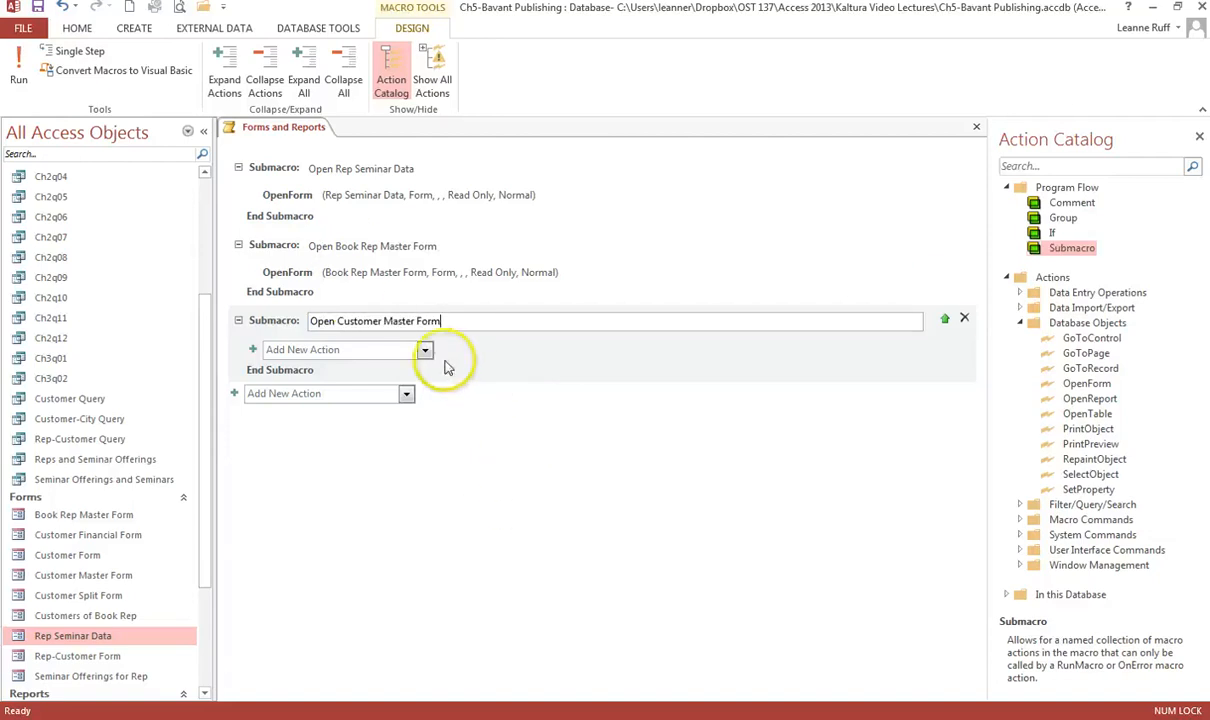
- Add an OpenForm action to the third submacro with Form Name Customer Master Form and Data Mode Read Only
{"action": "left_click_drag", "start_coordinate": [1086, 386], "coordinate": [408, 362]}
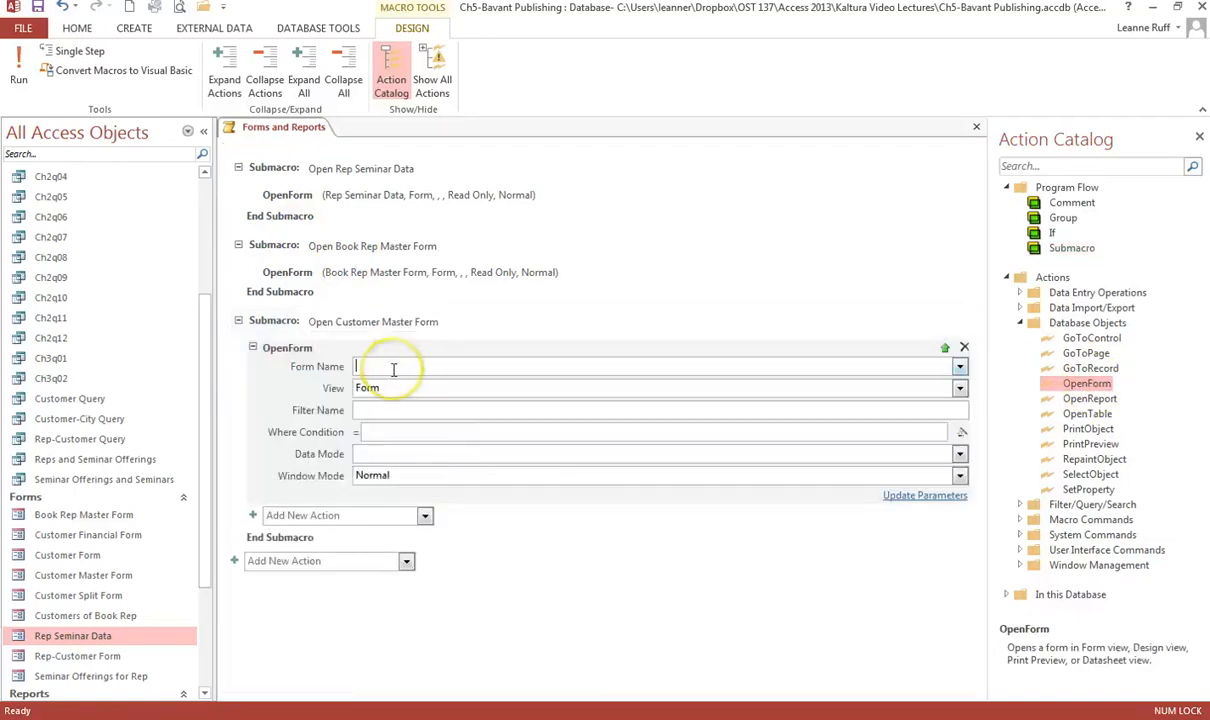
{"action": "type", "text": "C"}
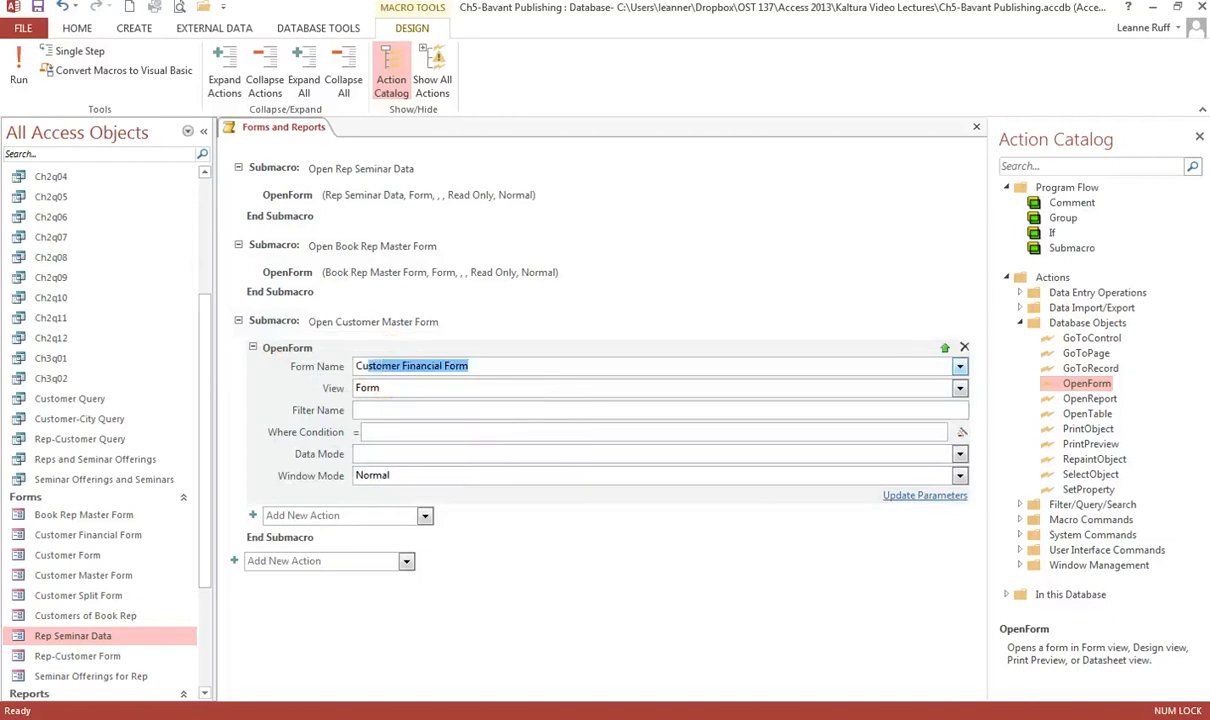
{"action": "type", "text": "ustomer C"}
{"action": "type", "text": "M"}
{"action": "type", "text": "aster"}
{"action": "key", "text": "Tab"}
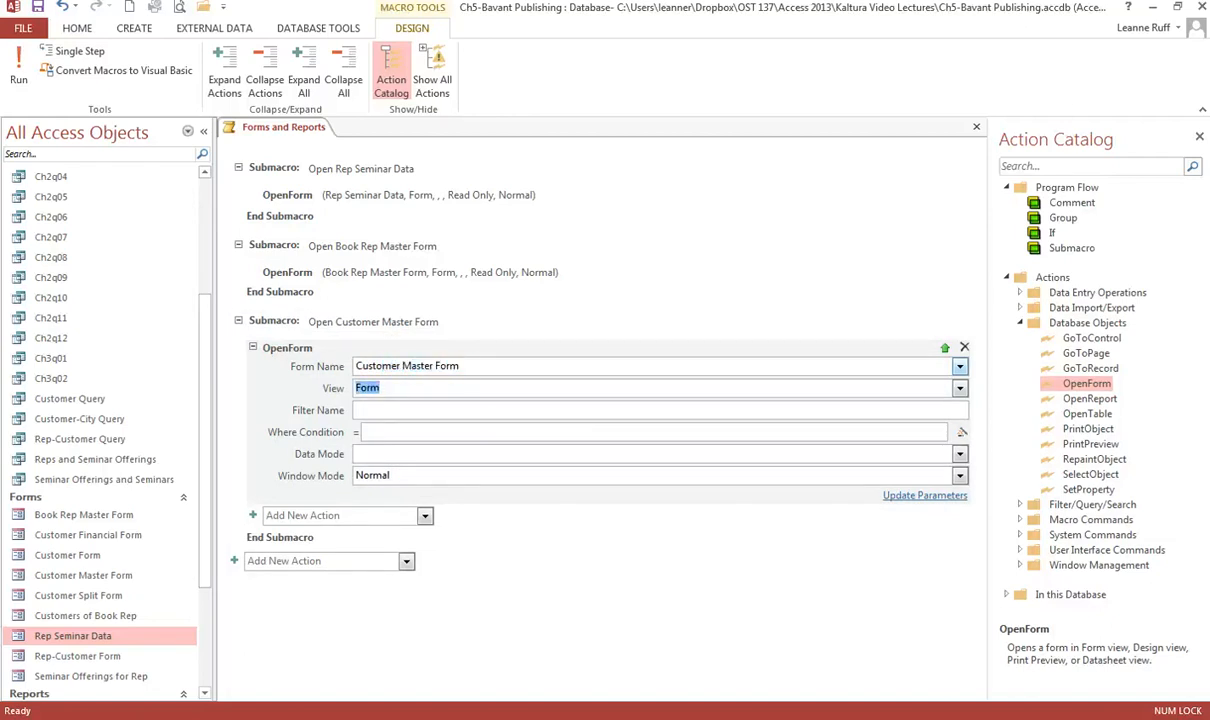
{"action": "left_click", "coordinate": [381, 451]}
{"action": "type", "text": "Read Only"}
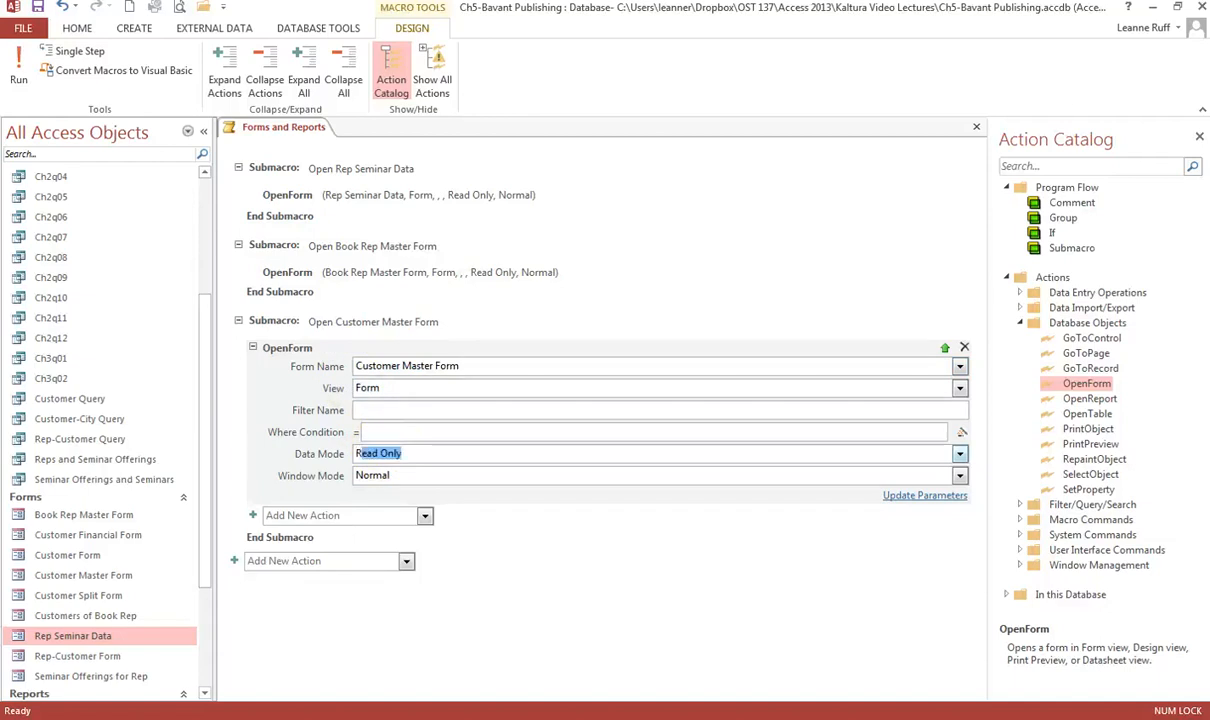
{"action": "left_click", "coordinate": [450, 453]}
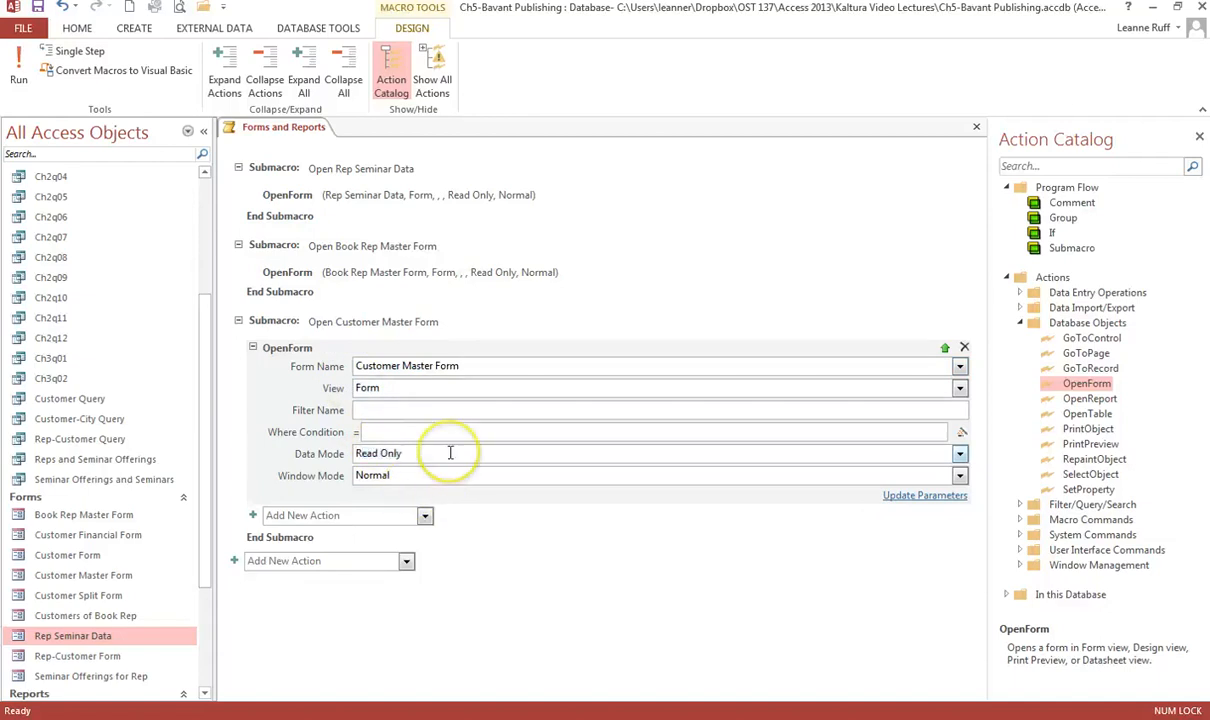
- Collapse the Open Customer Master Form submacro and add a fourth submacro named Preview Book Rep Master List
{"action": "left_click", "coordinate": [239, 320]}
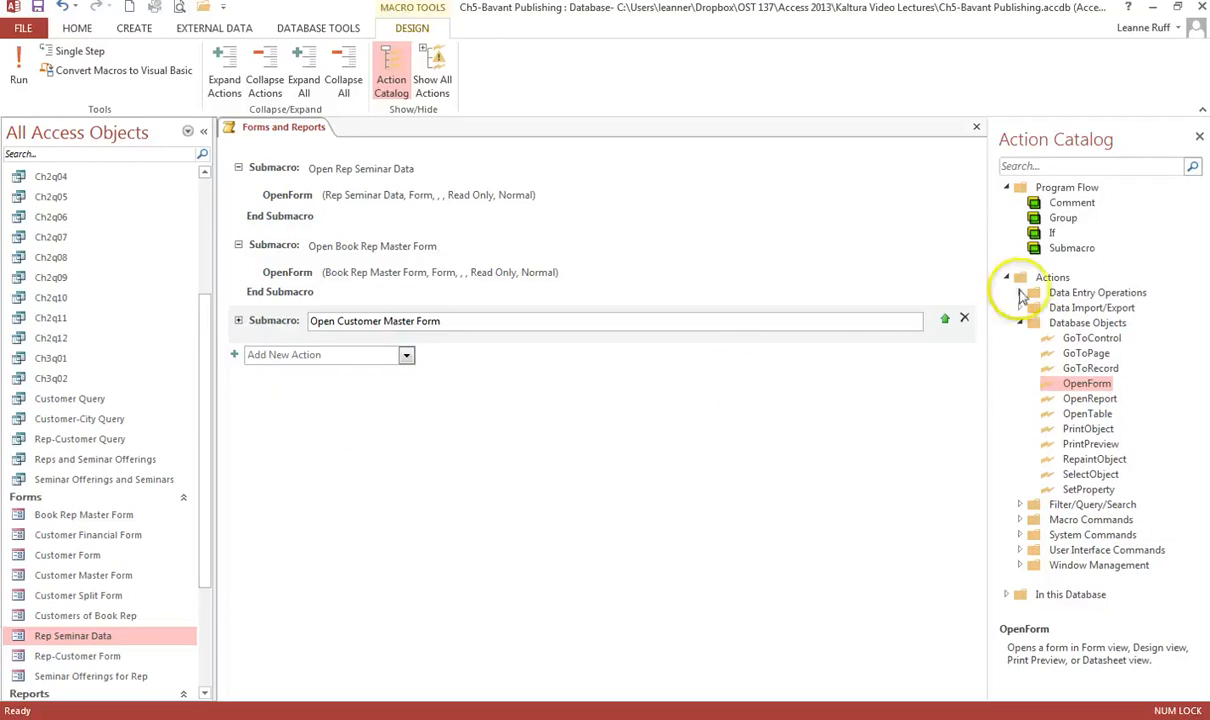
{"action": "left_click", "coordinate": [1073, 251]}
{"action": "left_click_drag", "start_coordinate": [1073, 251], "coordinate": [311, 319]}
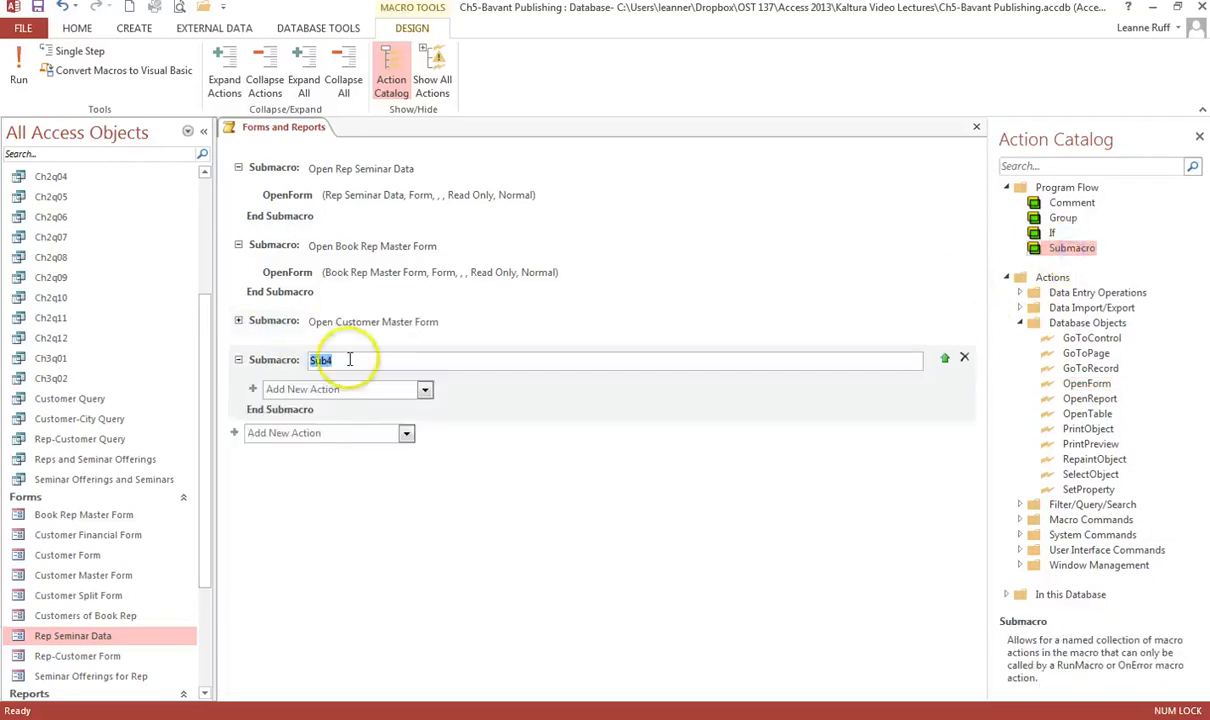
{"action": "type", "text": "Prev"}
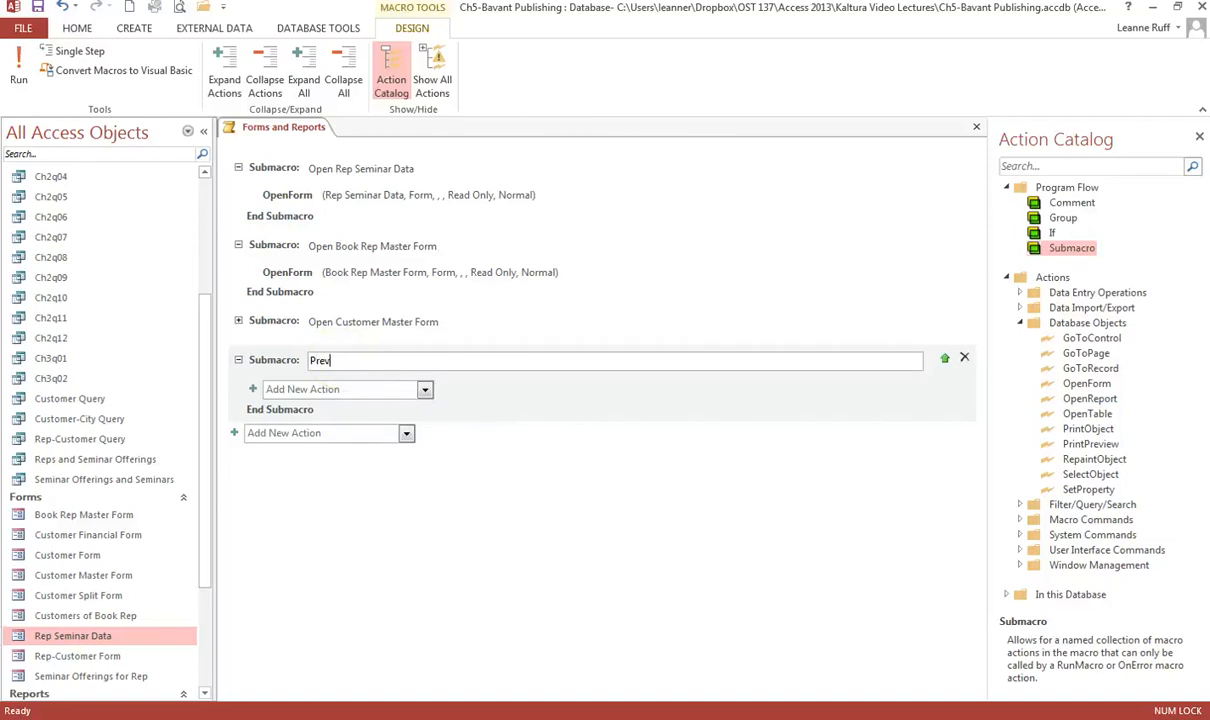
{"action": "type", "text": "ciiew Book Rep Master List"}
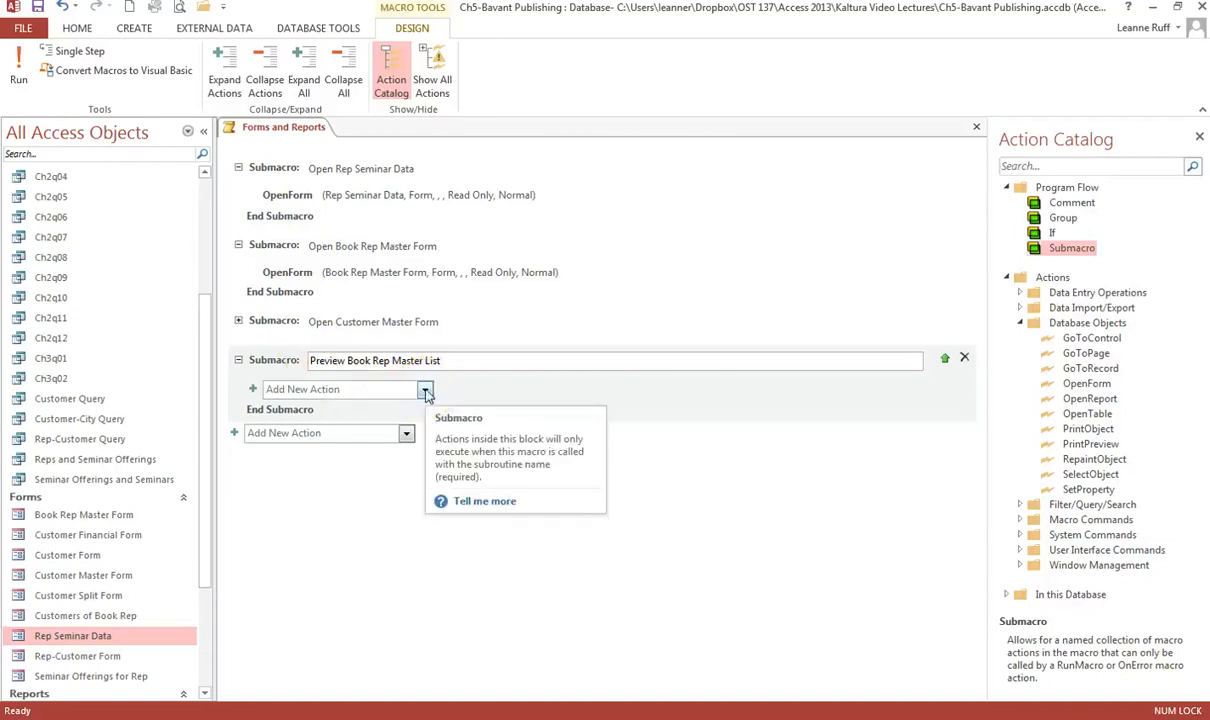
- Add an OpenReport action to the Preview Book Rep Master List submacro
{"action": "left_click", "coordinate": [425, 390]}
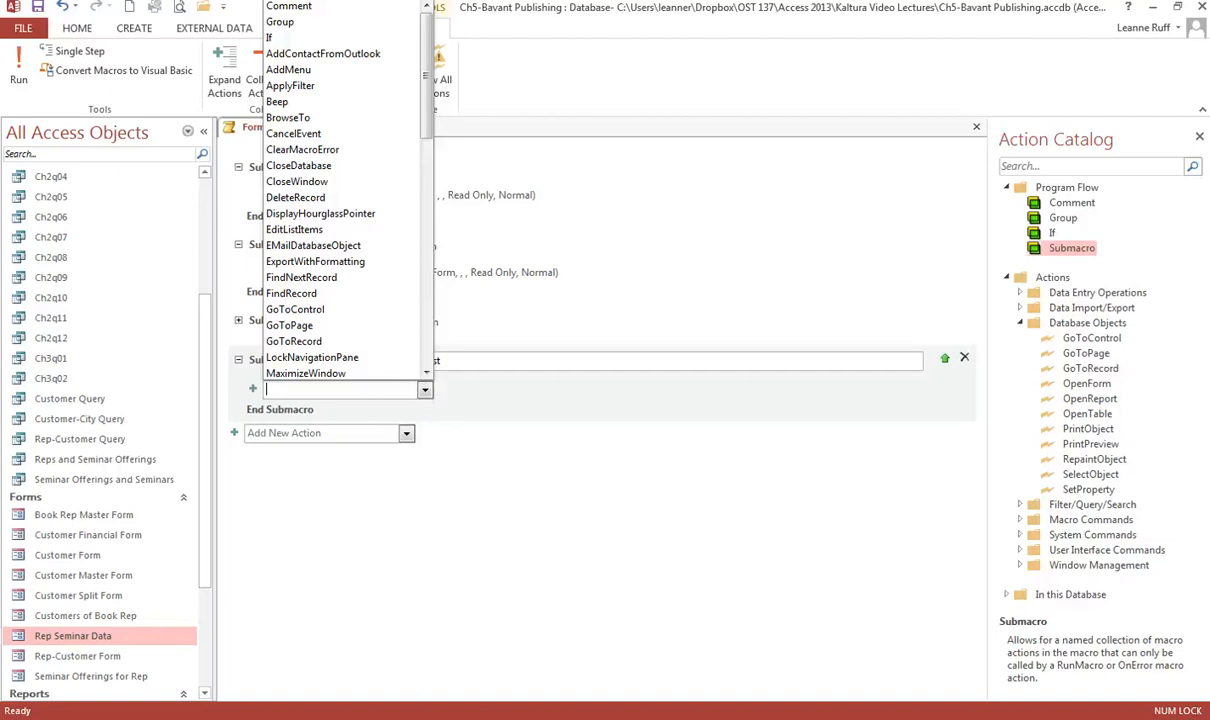
{"action": "left_click", "coordinate": [548, 416]}
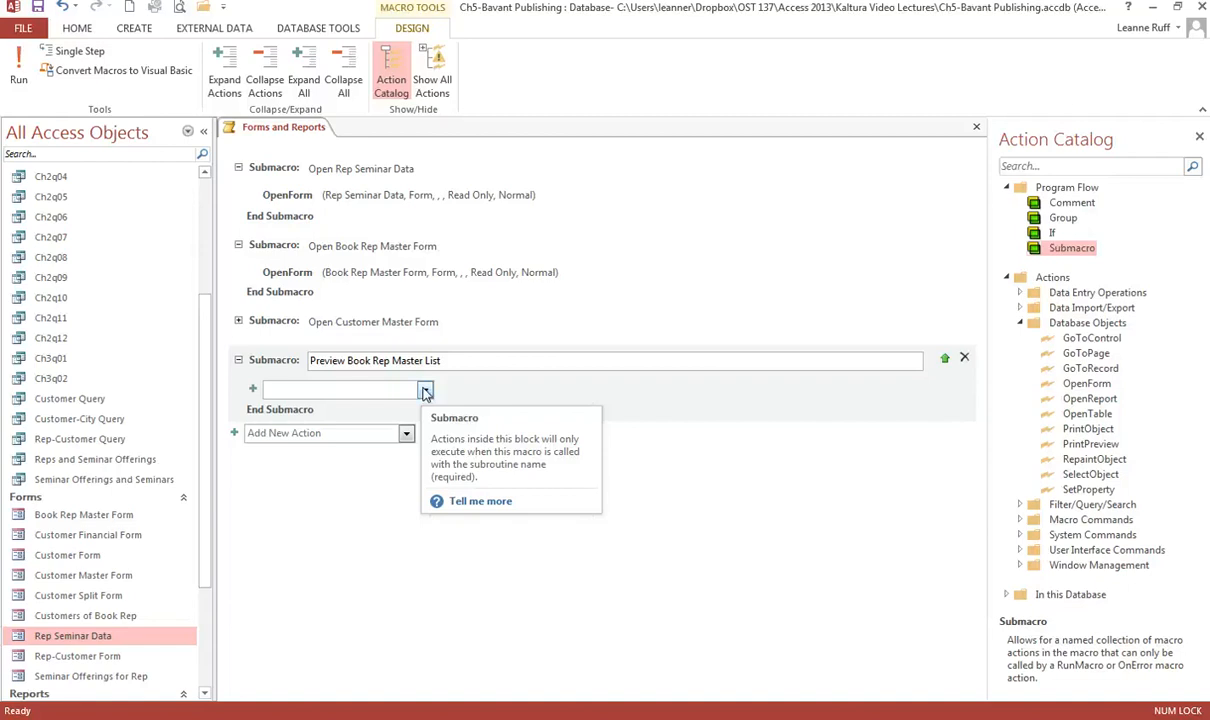
{"action": "left_click", "coordinate": [425, 392]}
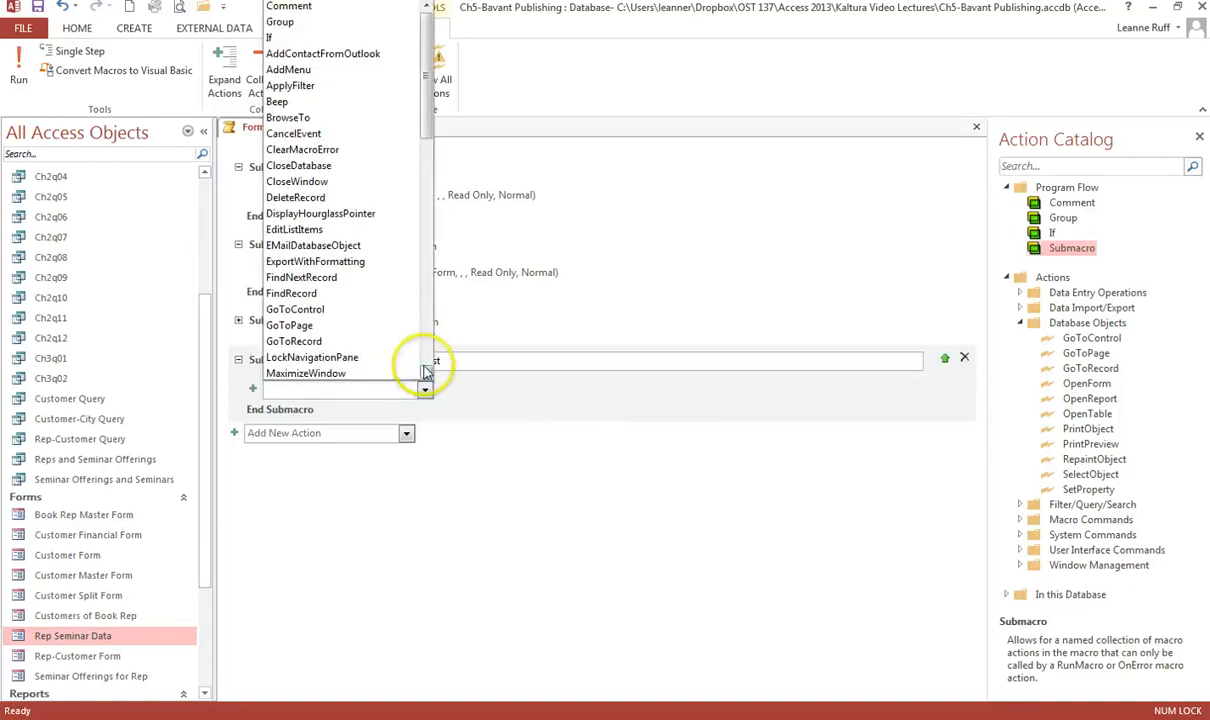
{"action": "left_click", "coordinate": [428, 360]}
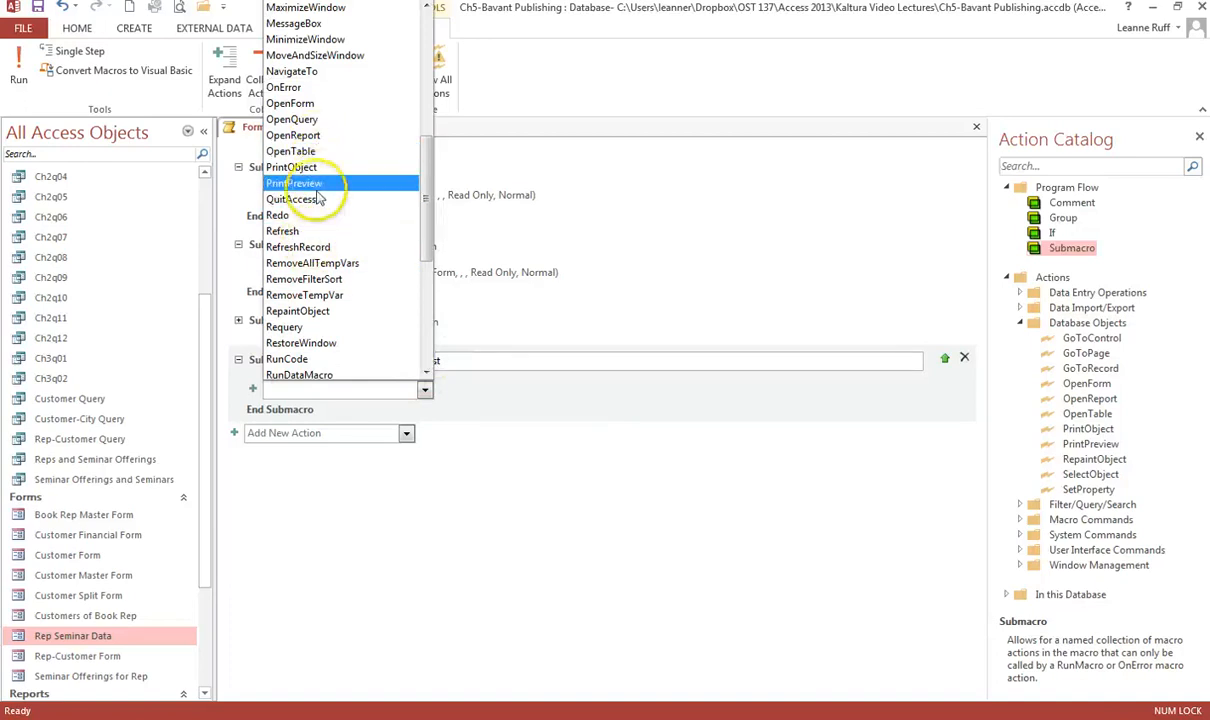
{"action": "left_click", "coordinate": [305, 137]}
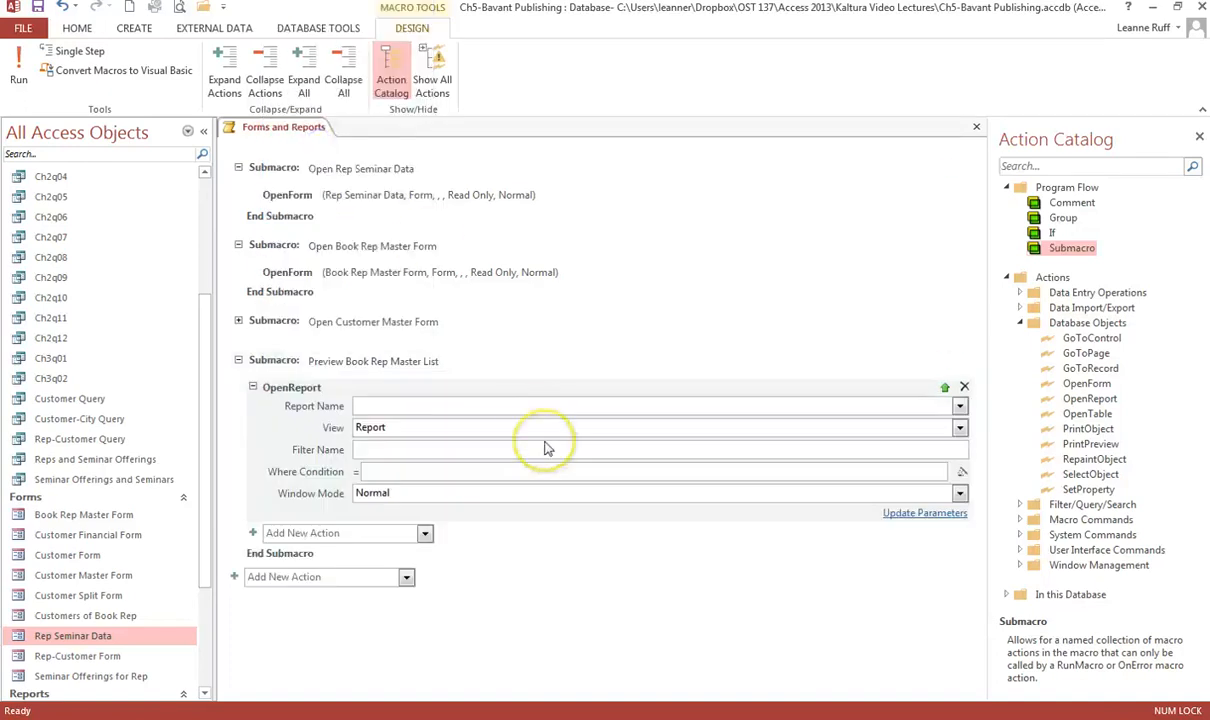
- Set the OpenReport action's Report Name to Book Rep Master List and its View to Print Preview
{"action": "left_click", "coordinate": [463, 403]}
{"action": "type", "text": "Book Rep Master List"}
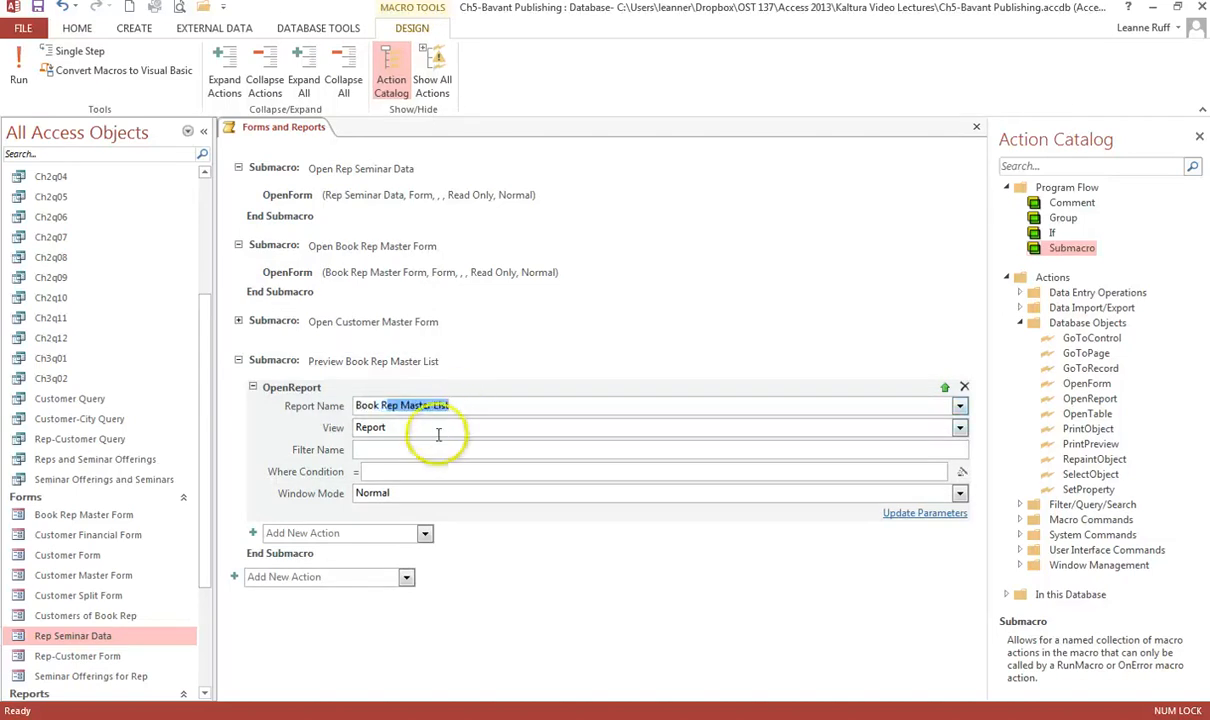
{"action": "left_click", "coordinate": [392, 475]}
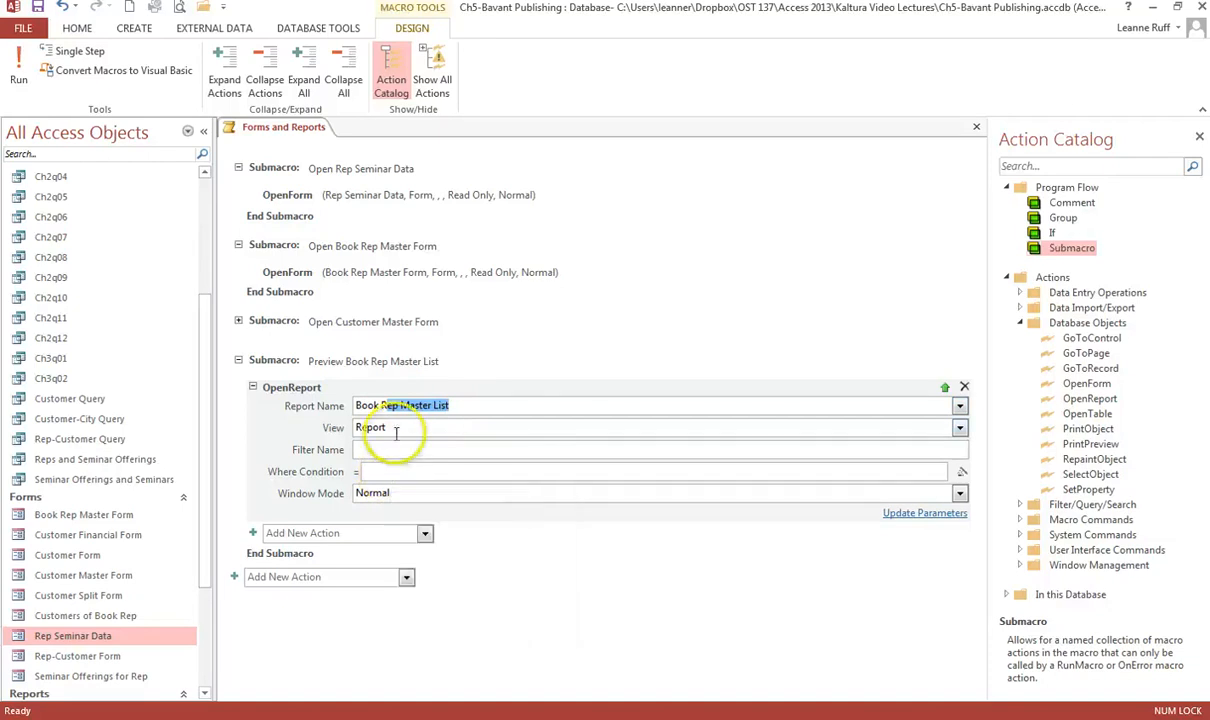
{"action": "left_click", "coordinate": [398, 428]}
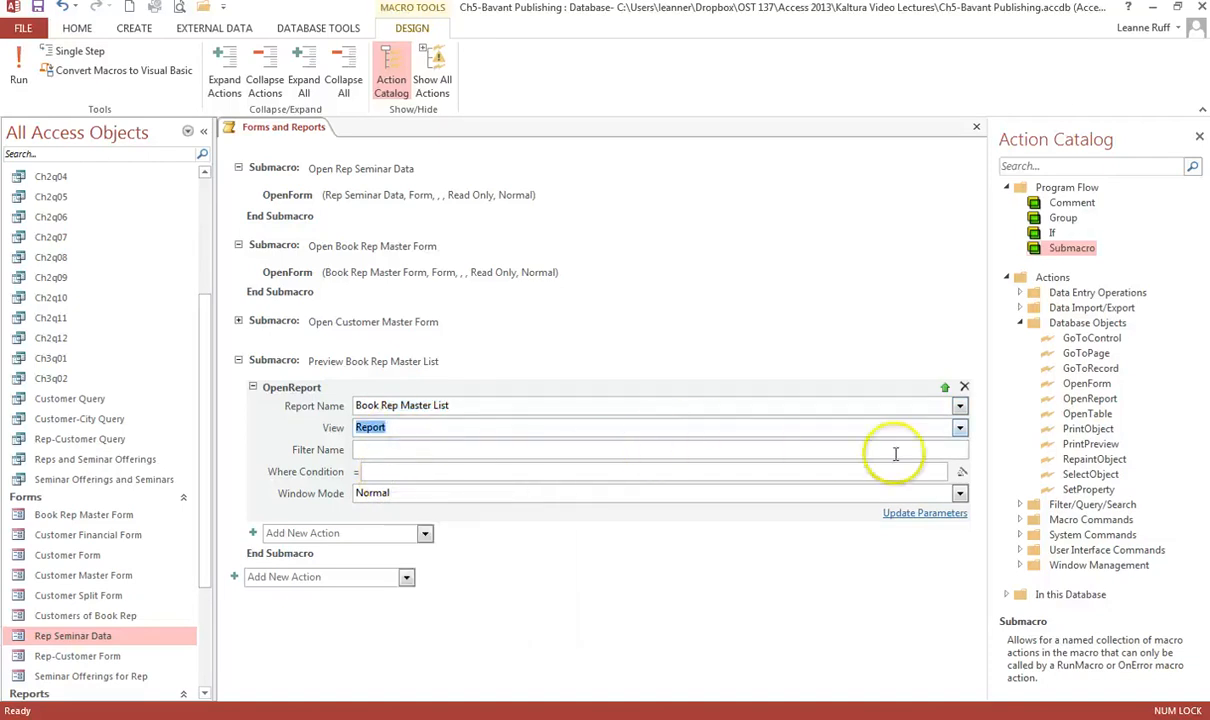
{"action": "left_click", "coordinate": [959, 427]}
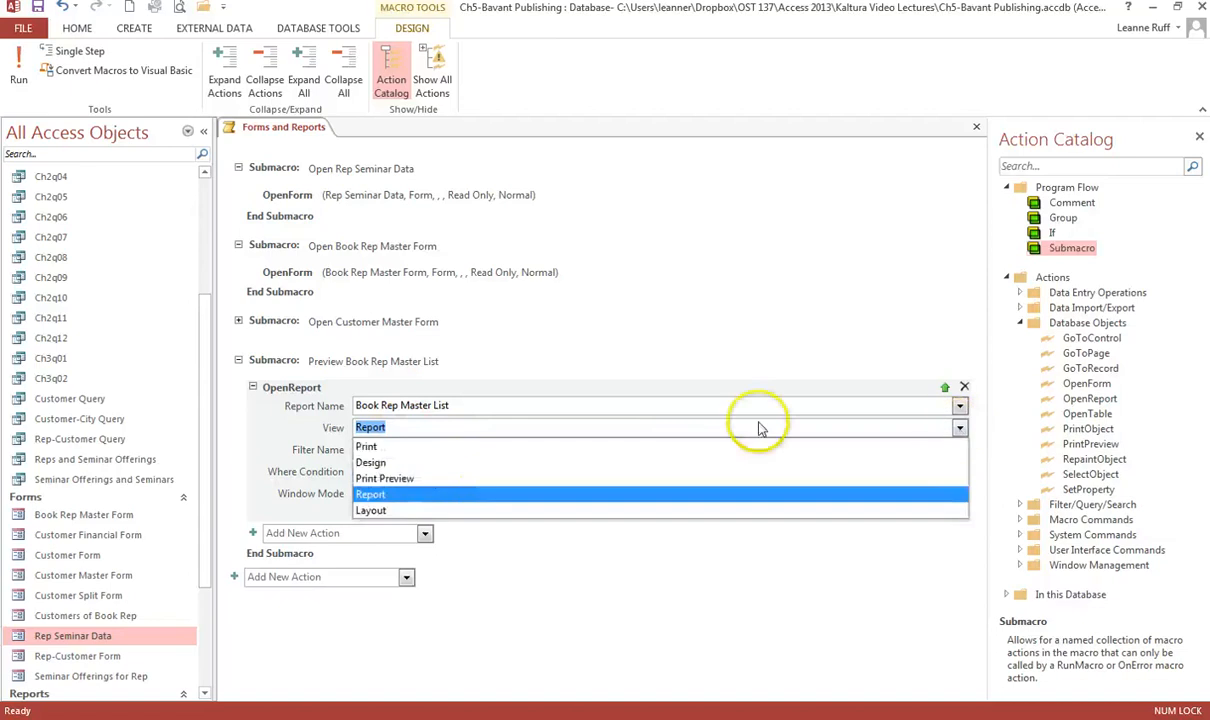
{"action": "left_click", "coordinate": [459, 479]}
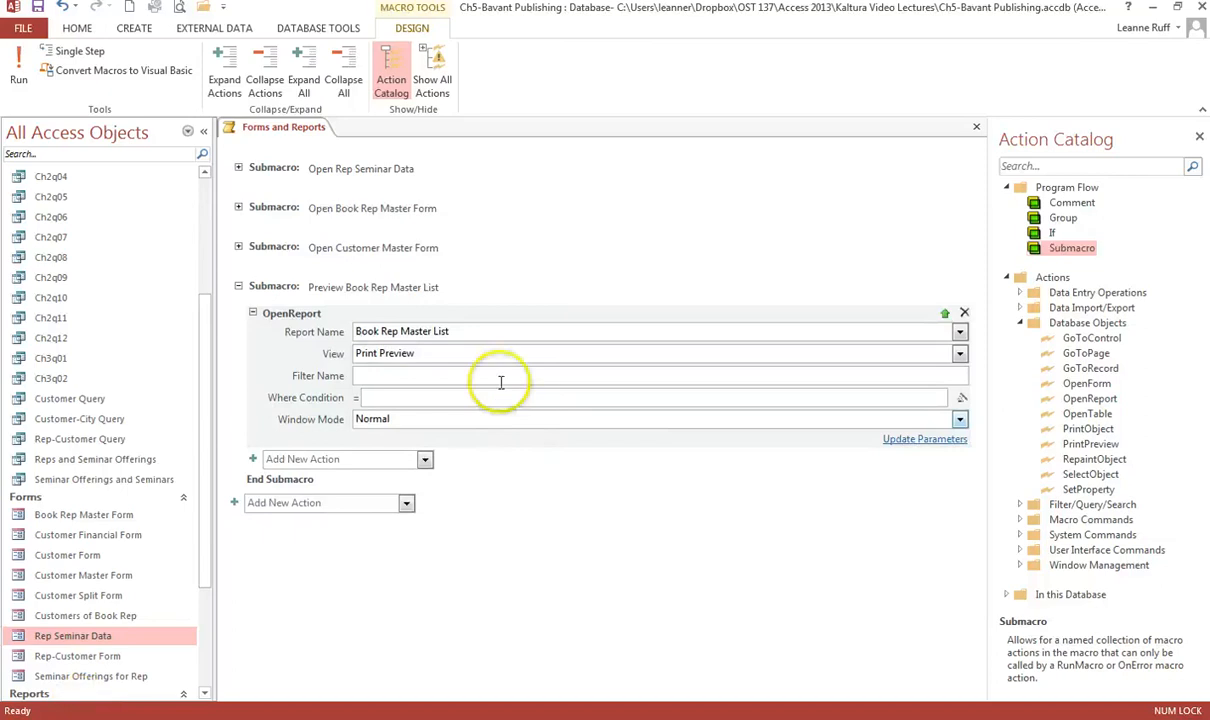
- Collapse the Preview Book Rep Master List submacro and add a fifth submacro named Preview Customer Financial Report
{"action": "left_click", "coordinate": [238, 286]}
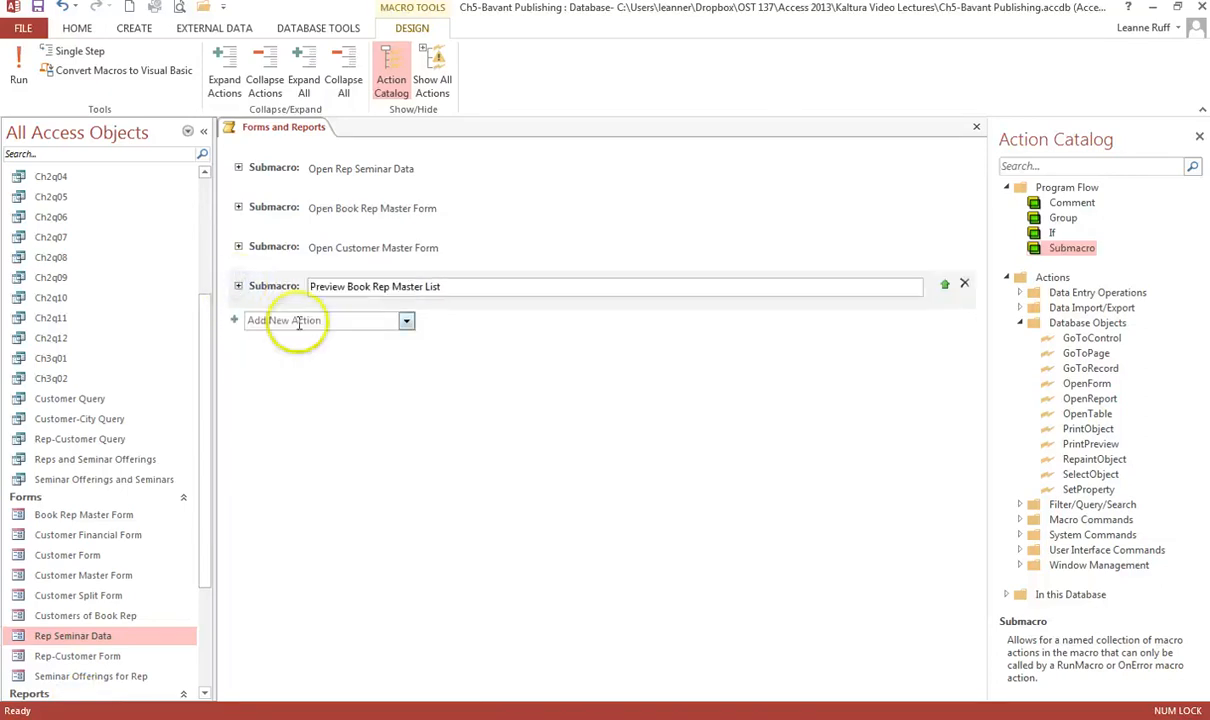
{"action": "double_click", "coordinate": [1071, 248]}
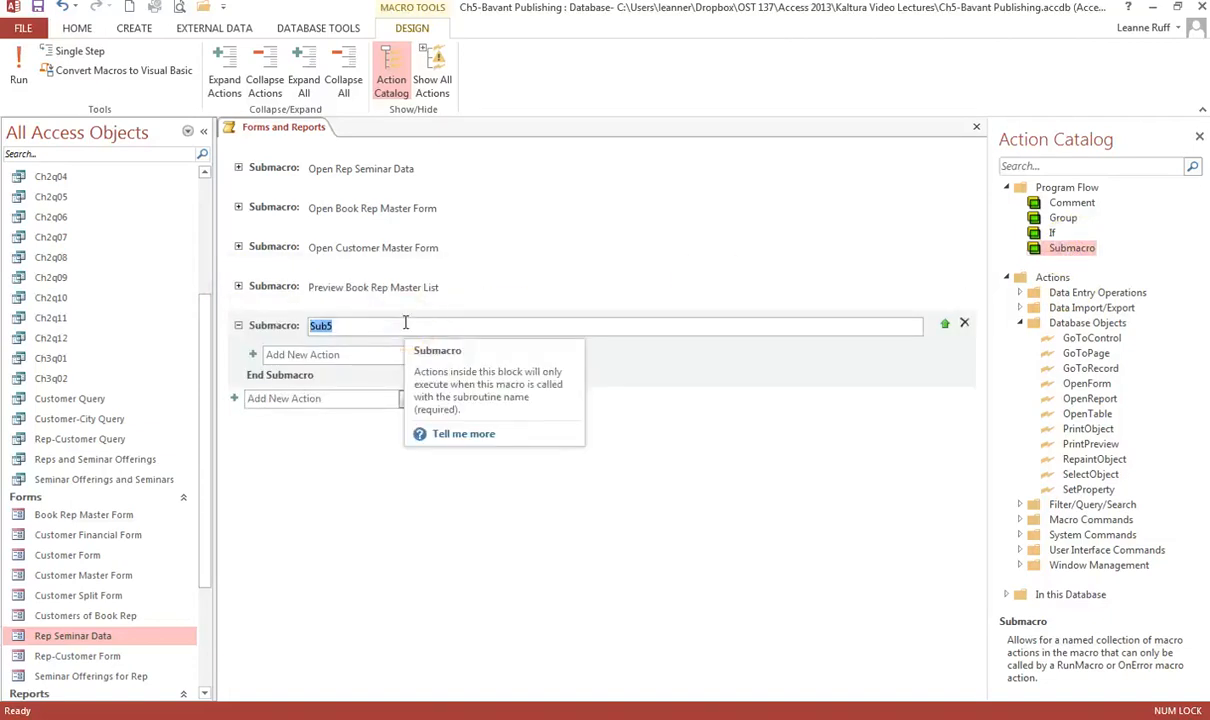
{"action": "type", "text": "Preve"}
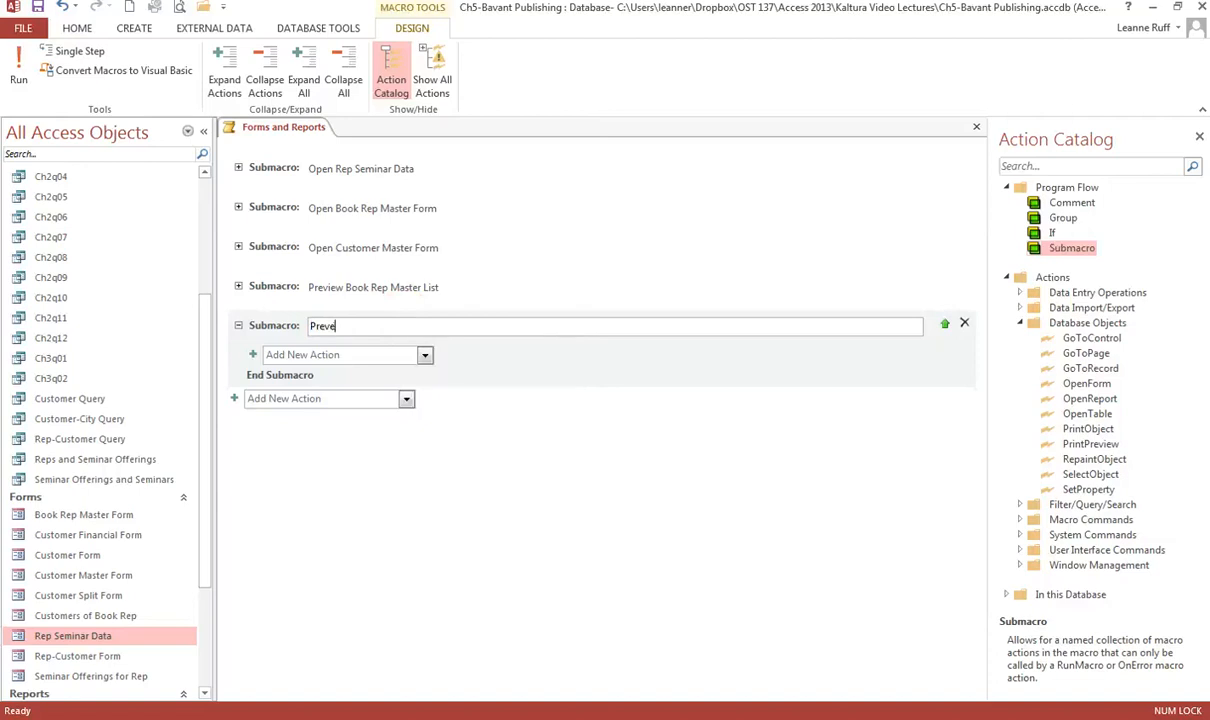
{"action": "key", "text": "BackSpace"}
{"action": "type", "text": "iew Customer Financial Report"}
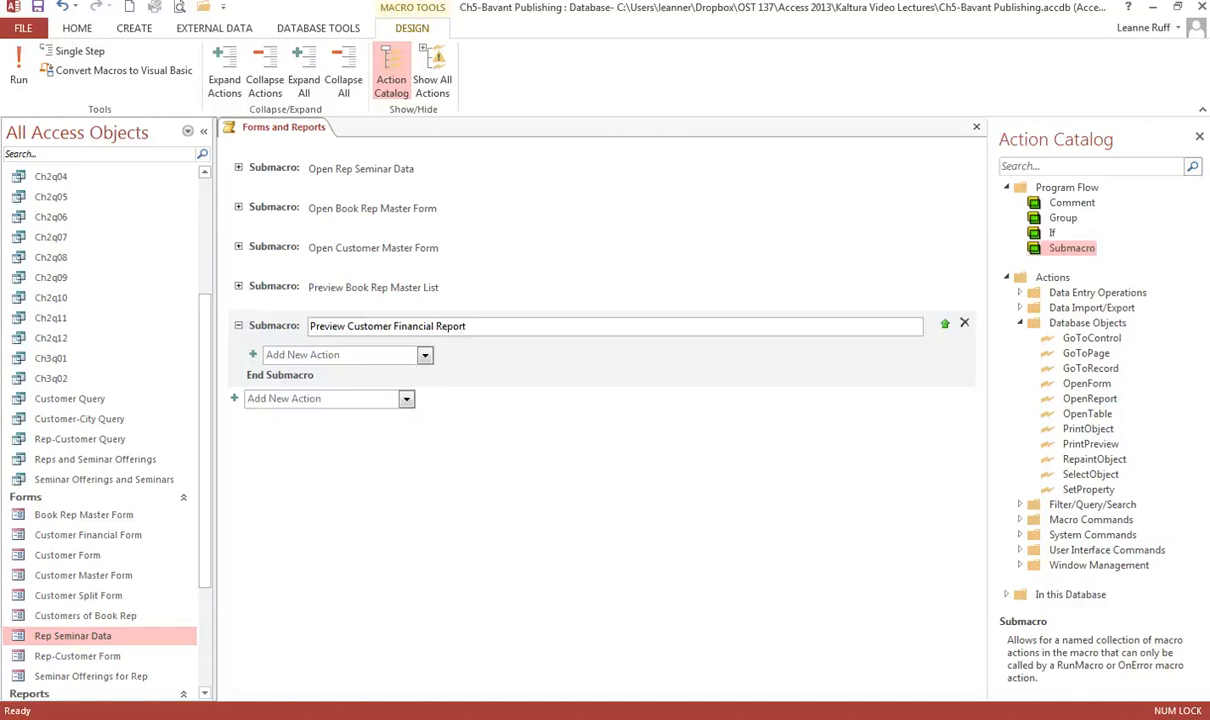
- Add an OpenReport action to the fifth submacro with Report Name Customer Financial Report and View Print Preview
{"action": "left_click", "coordinate": [424, 355]}
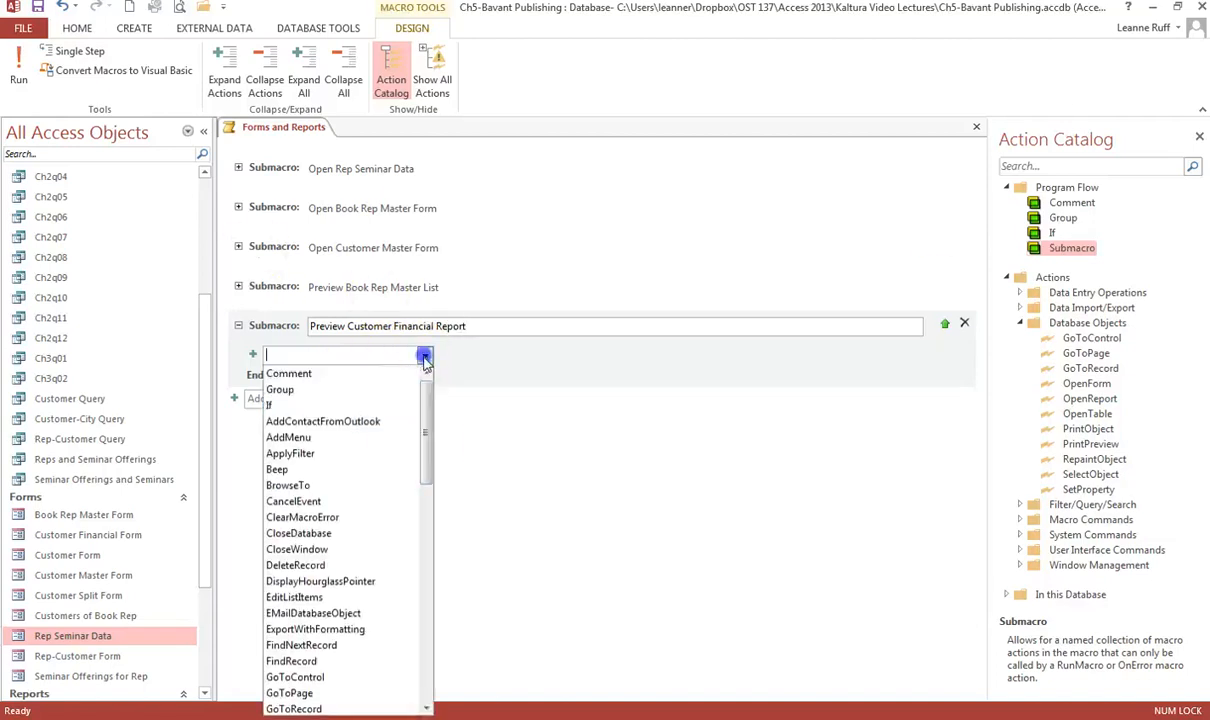
{"action": "left_click_drag", "start_coordinate": [427, 431], "coordinate": [427, 553]}
{"action": "left_click", "coordinate": [314, 508]}
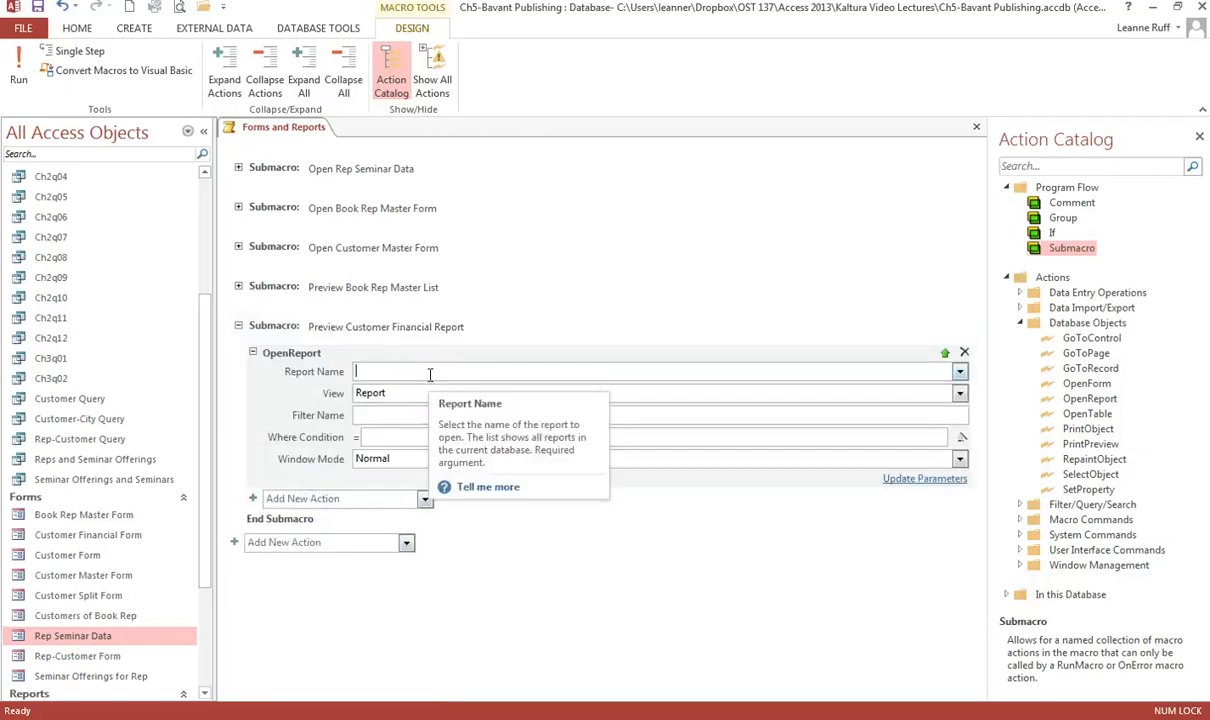
{"action": "type", "text": "Customer Financial Report"}
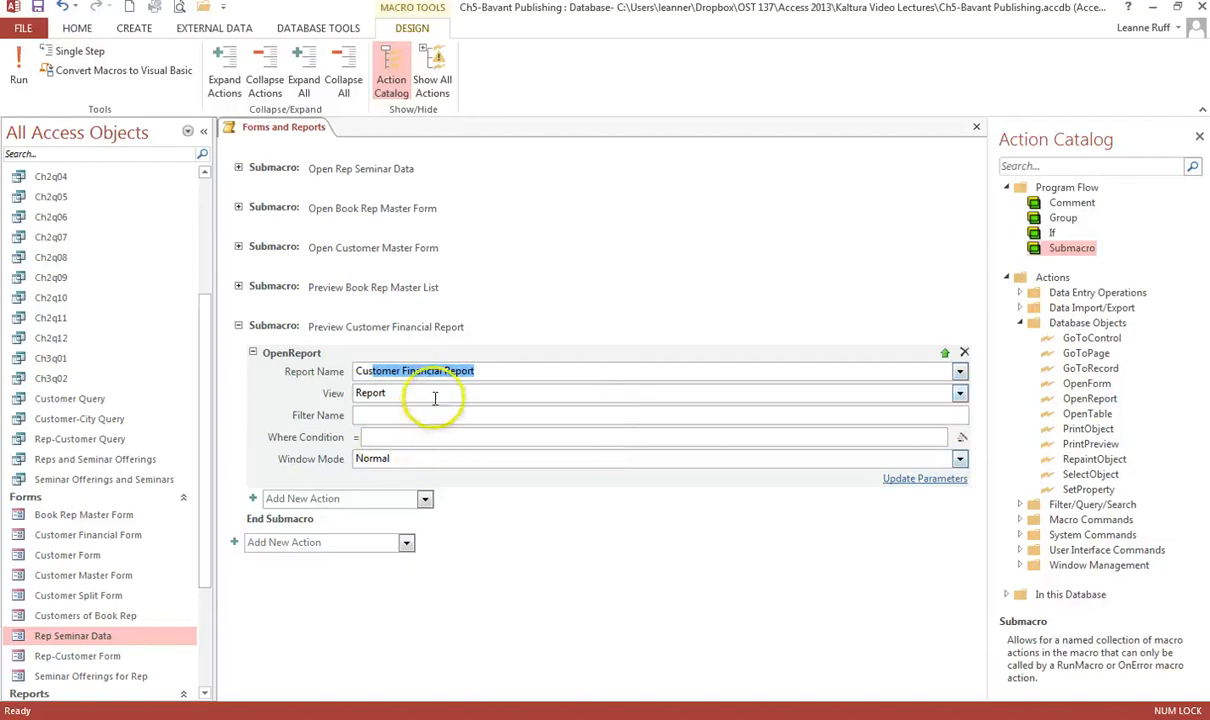
{"action": "left_click", "coordinate": [430, 395]}
{"action": "left_click", "coordinate": [959, 395]}
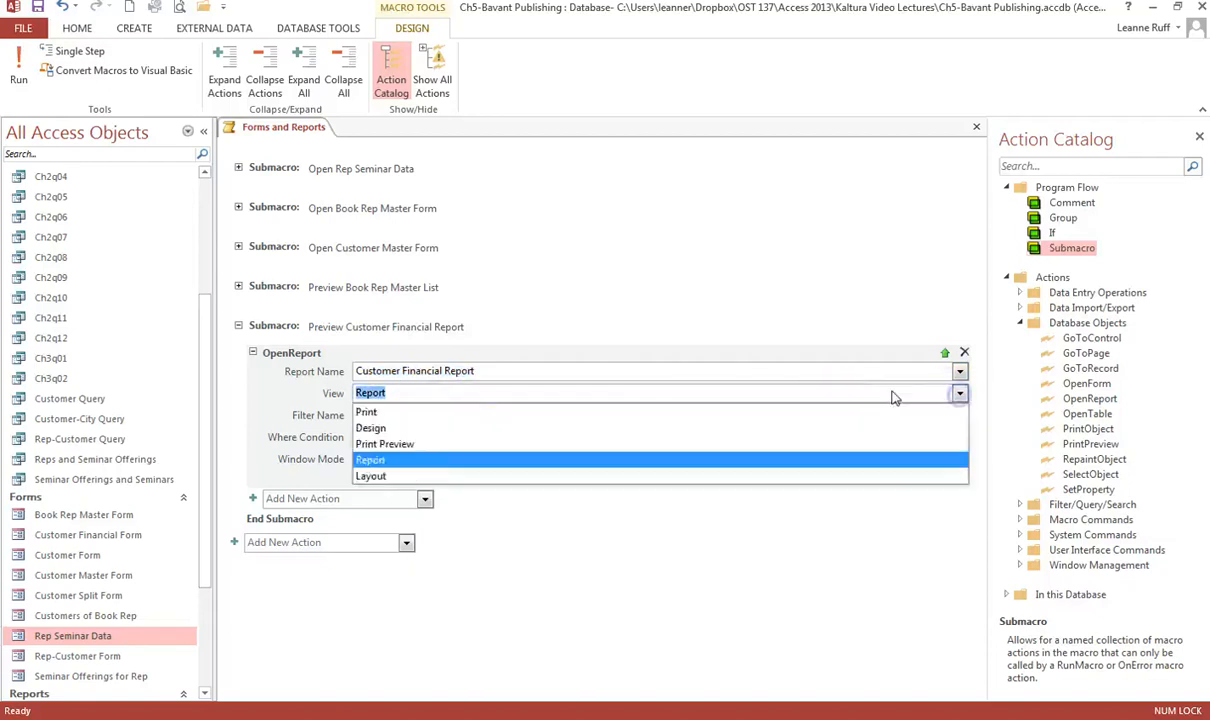
{"action": "left_click", "coordinate": [494, 441]}
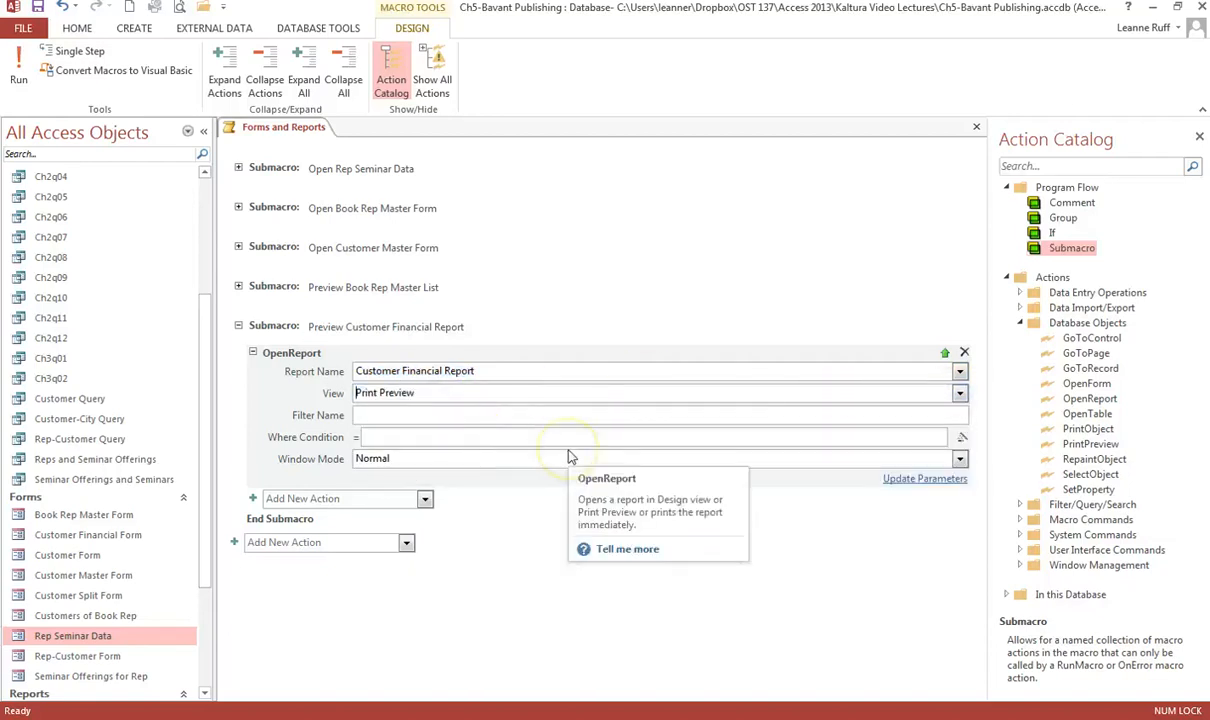
- Collapse the Preview Customer Financial Report submacro and add a sixth submacro named Preview Discount Report
{"action": "left_click", "coordinate": [238, 326]}
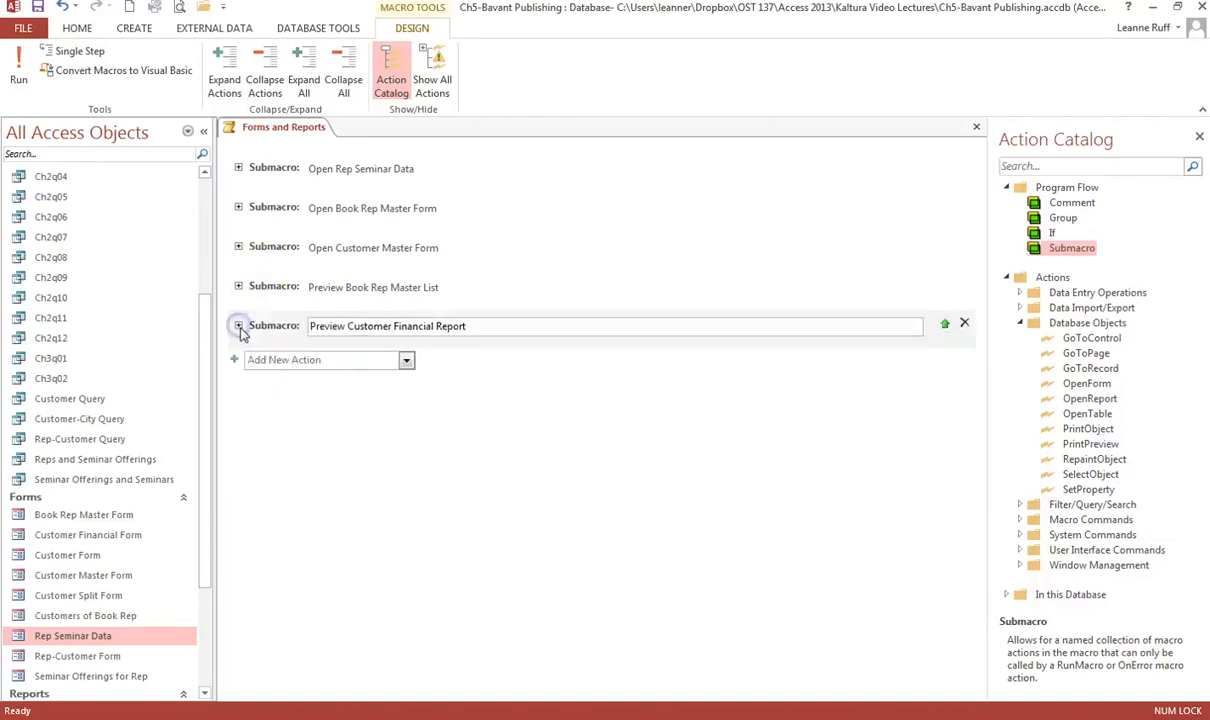
{"action": "left_click_drag", "start_coordinate": [1065, 250], "coordinate": [589, 357]}
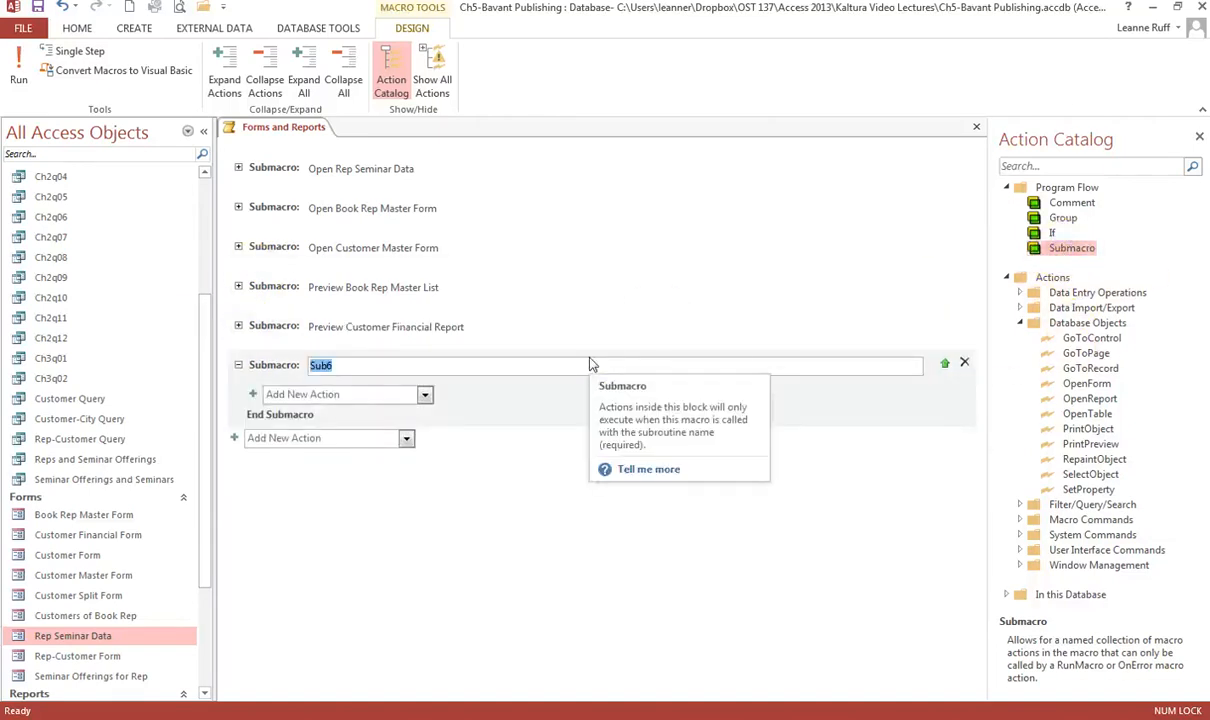
{"action": "type", "text": "Prev"}
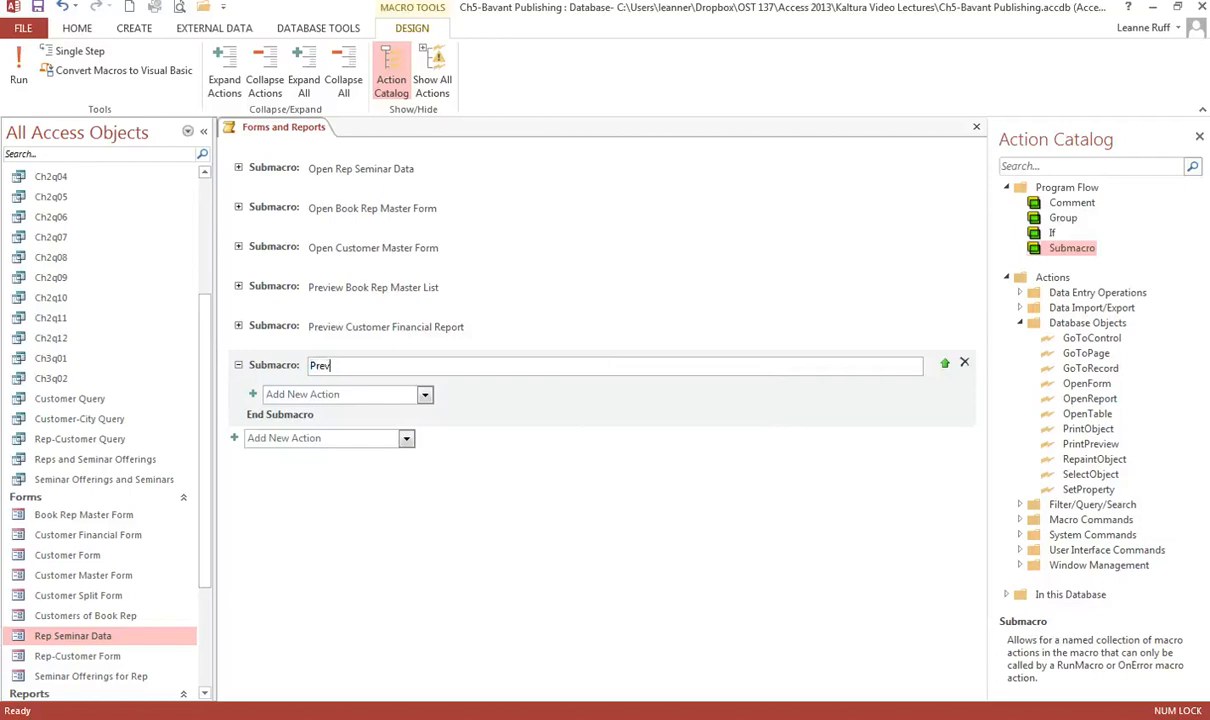
{"action": "type", "text": "iew Discount Report"}
- Add an OpenReport action to the Preview Discount Report submacro with Report Name Discount Report and View Print Preview
{"action": "left_click", "coordinate": [425, 394]}
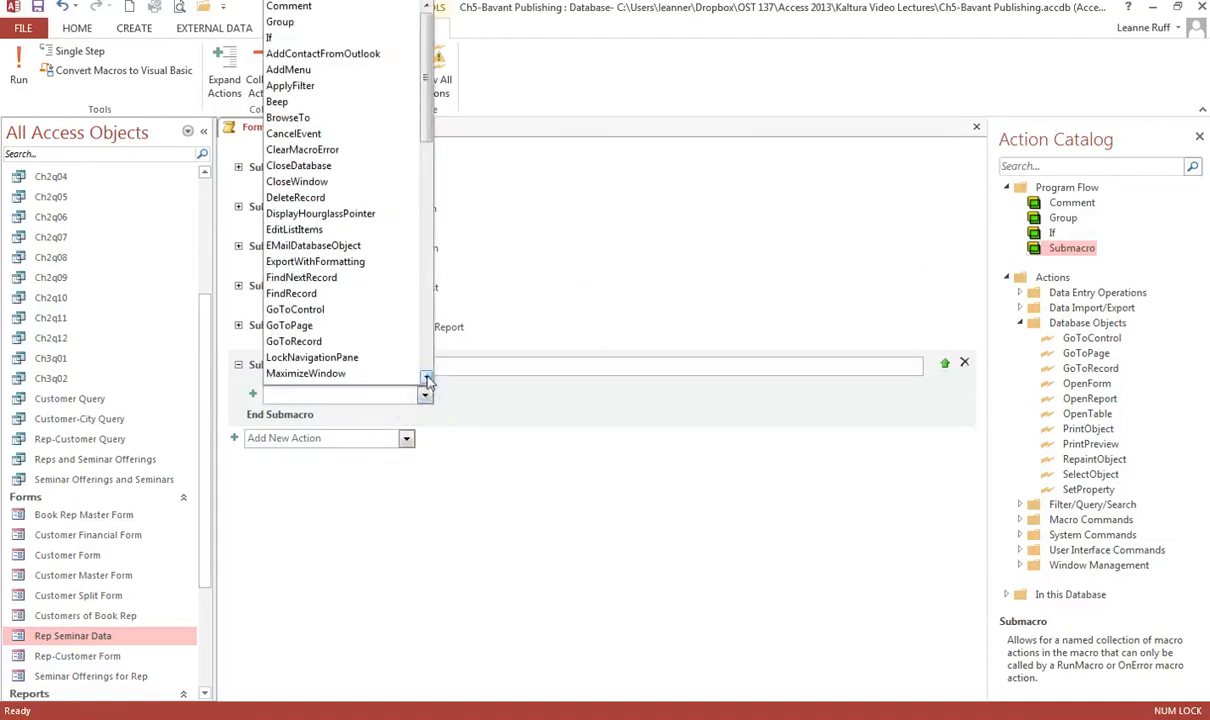
{"action": "scroll", "coordinate": [427, 380], "scroll_direction": "down", "scroll_amount": 8}
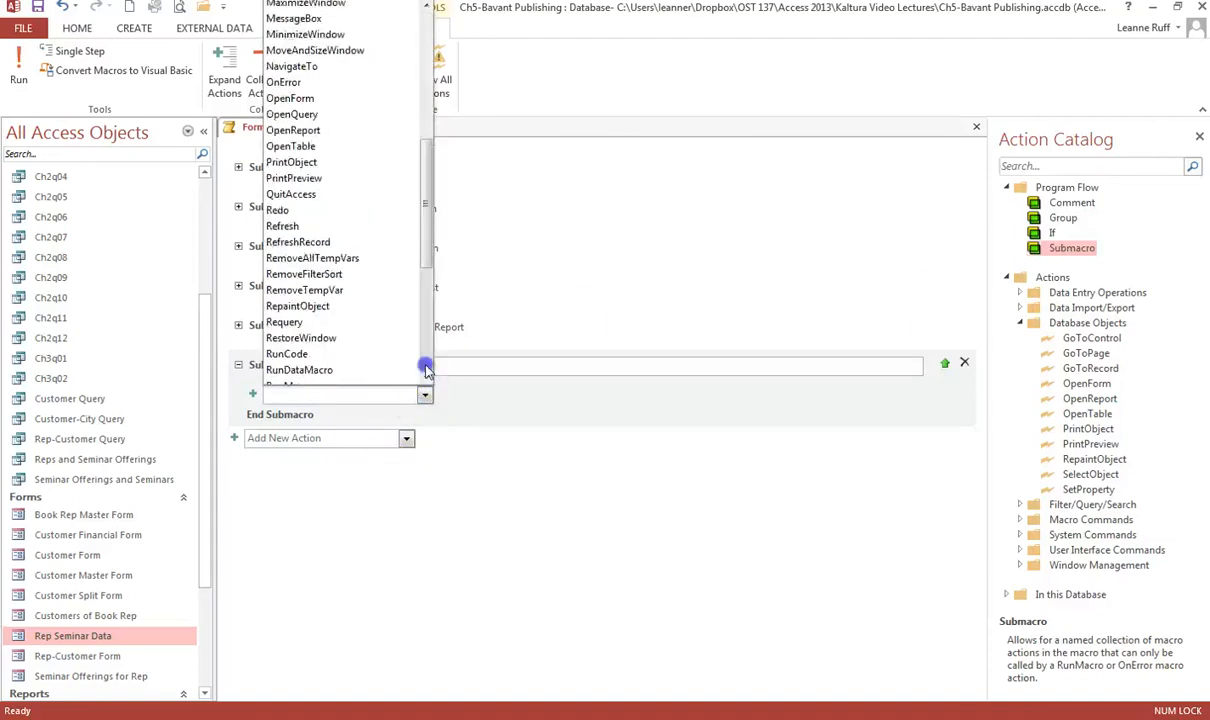
{"action": "left_click", "coordinate": [340, 131]}
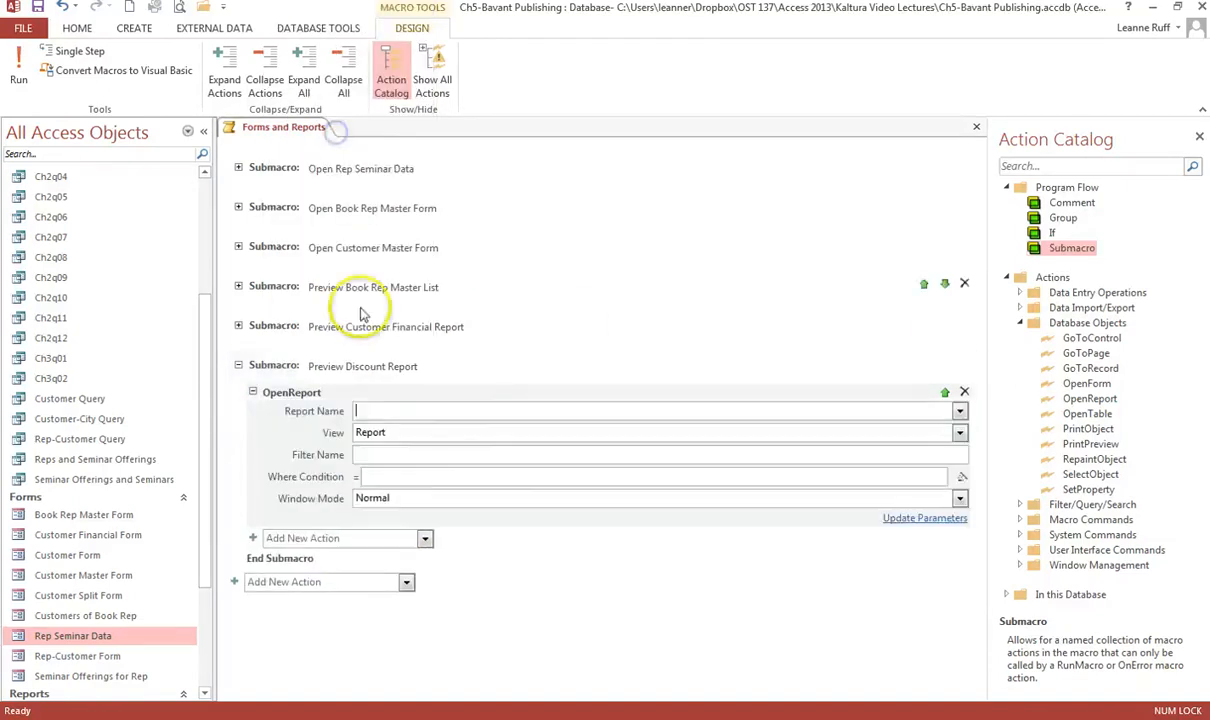
{"action": "left_click", "coordinate": [467, 414]}
{"action": "type", "text": "Discount Report"}
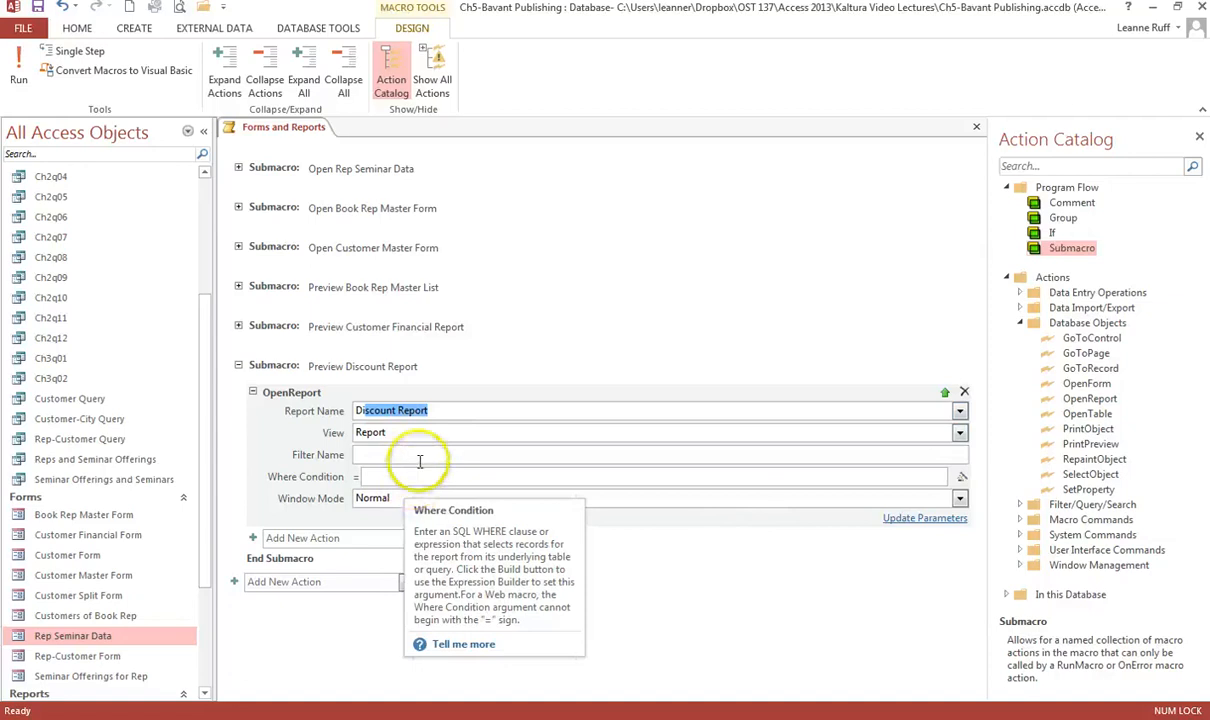
{"action": "key", "text": "Tab"}
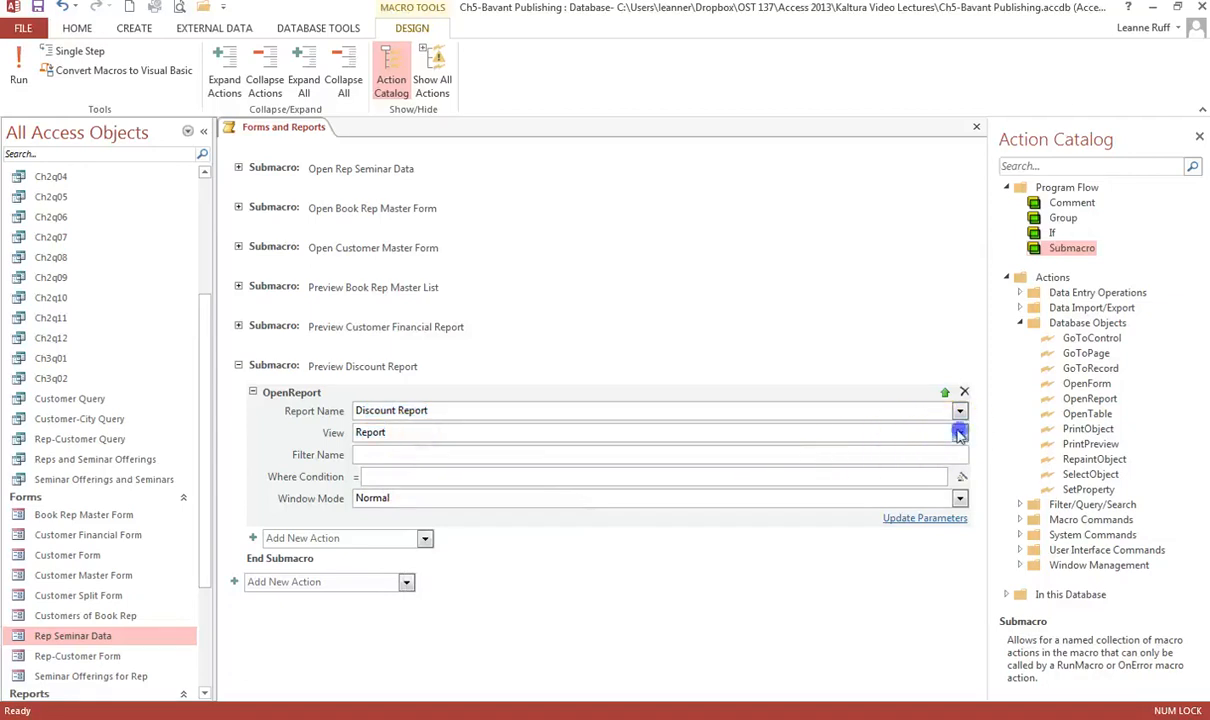
{"action": "left_click", "coordinate": [959, 432]}
{"action": "left_click", "coordinate": [556, 492]}
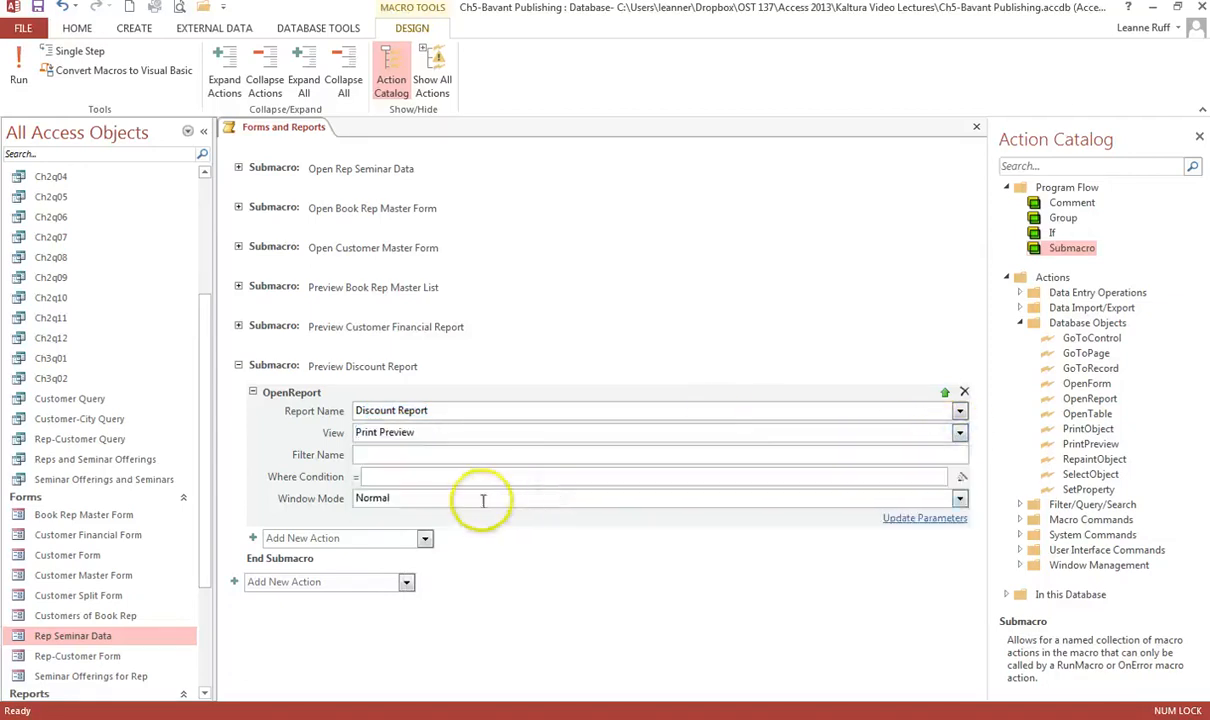
- Collapse the Preview Discount Report submacro and add a seventh submacro named Export Book Rep Master List
{"action": "left_click", "coordinate": [238, 365]}
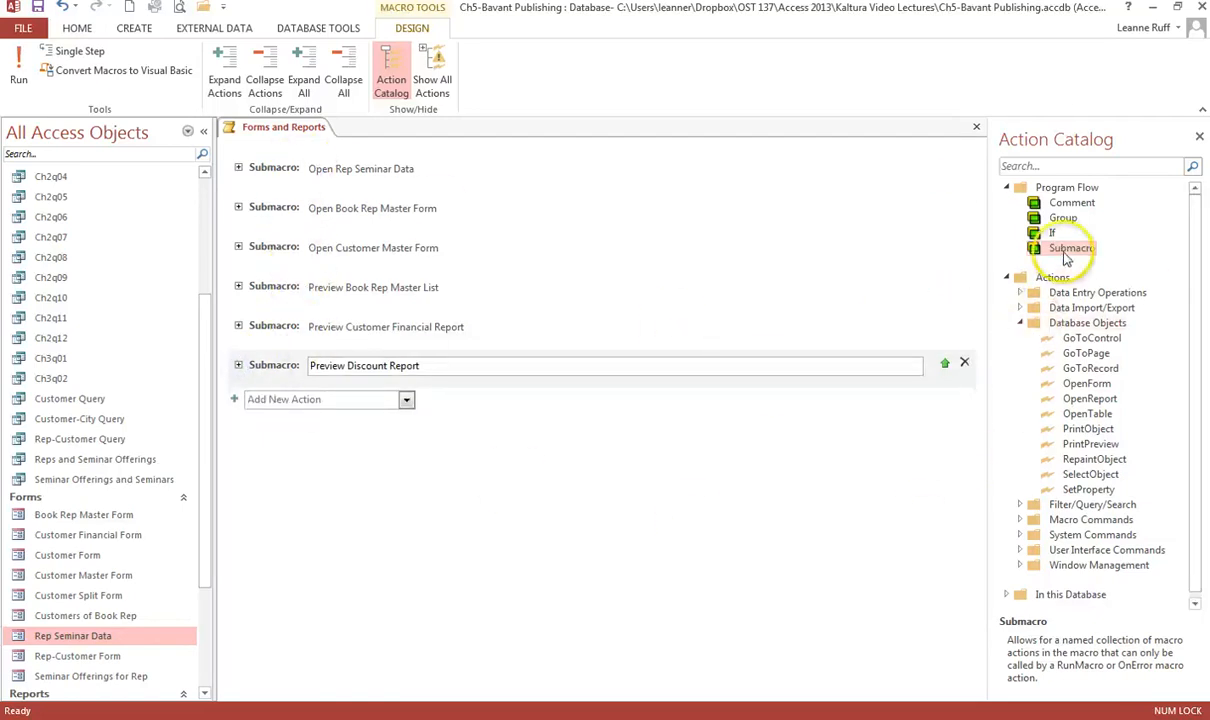
{"action": "left_click_drag", "start_coordinate": [1068, 250], "coordinate": [535, 386]}
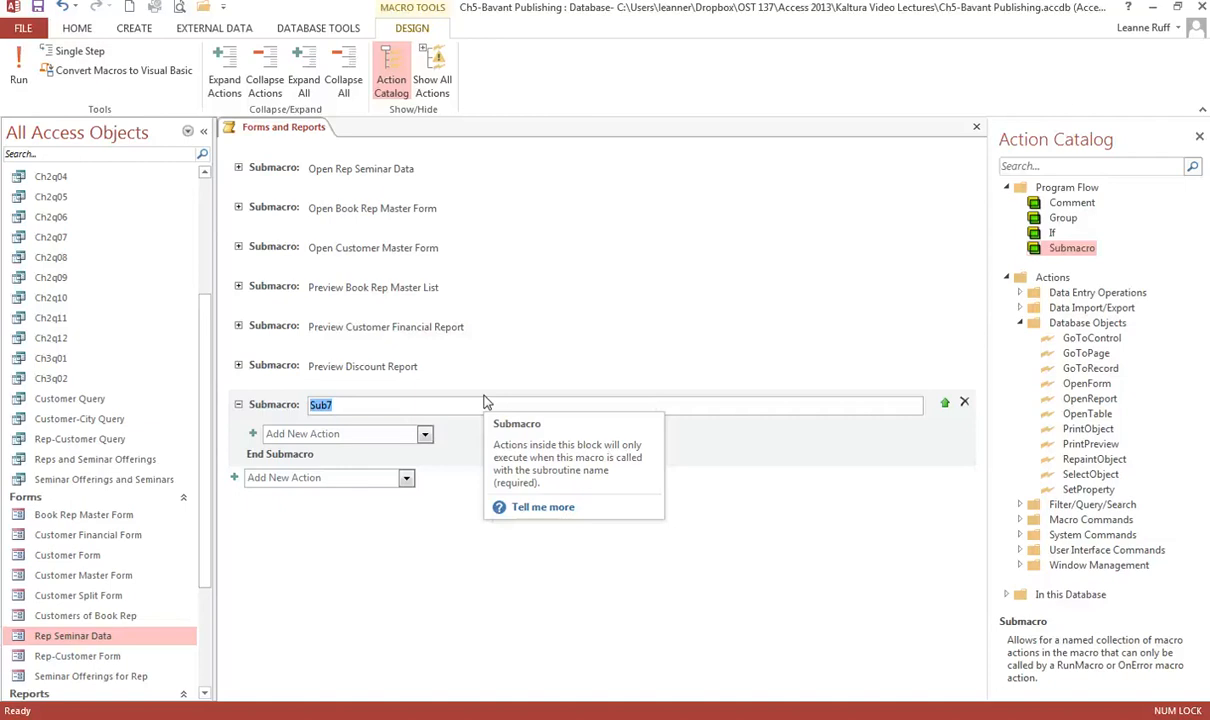
{"action": "type", "text": "E"}
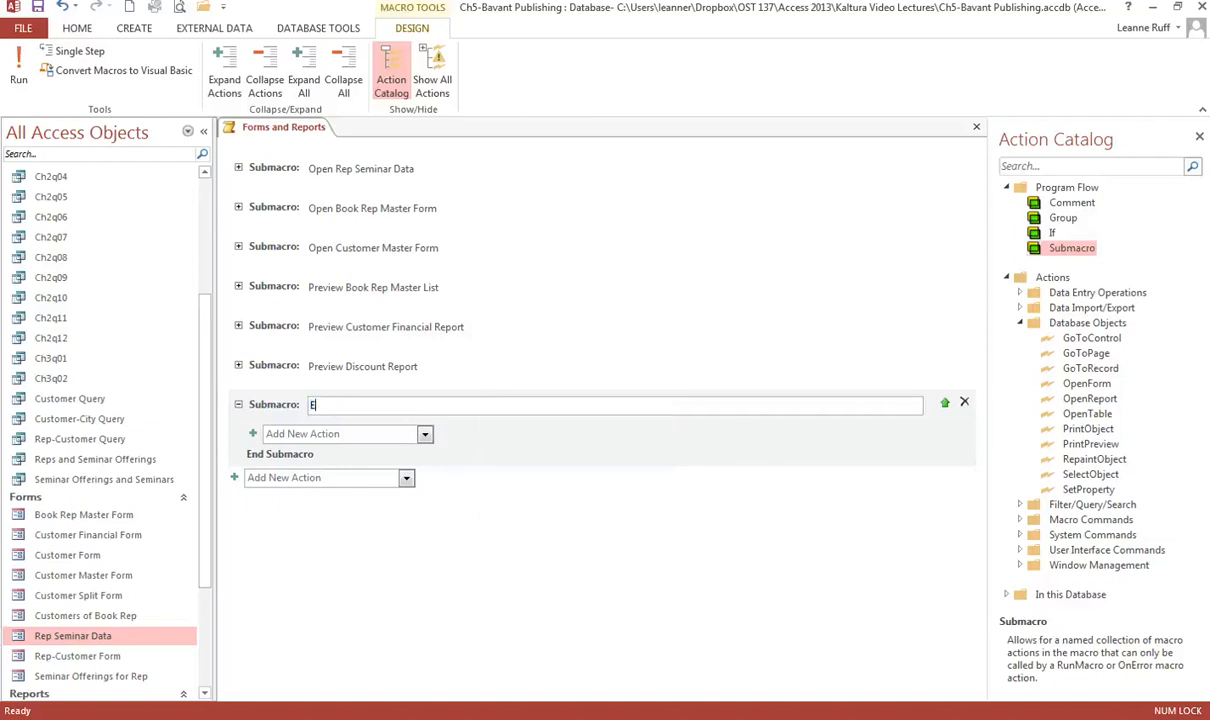
{"action": "type", "text": "xport Book Rep "}
{"action": "type", "text": "Mas"}
{"action": "type", "text": "ter LUist"}
{"action": "key", "text": "BackSpace"}
{"action": "key", "text": "BackSpace"}
{"action": "key", "text": "BackSpace"}
{"action": "key", "text": "BackSpace"}
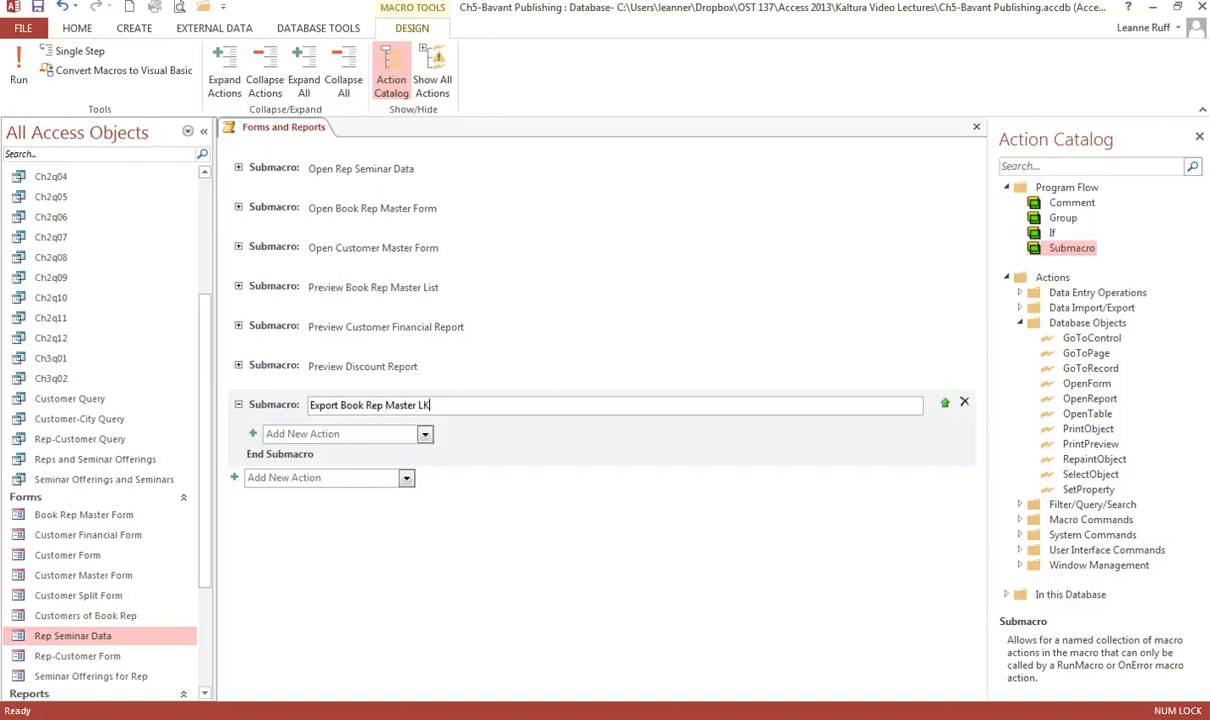
{"action": "type", "text": "ist"}
- Add an ExportWithFormatting action to the Export Book Rep Master List submacro with Object Type Report
{"action": "left_click", "coordinate": [425, 434]}
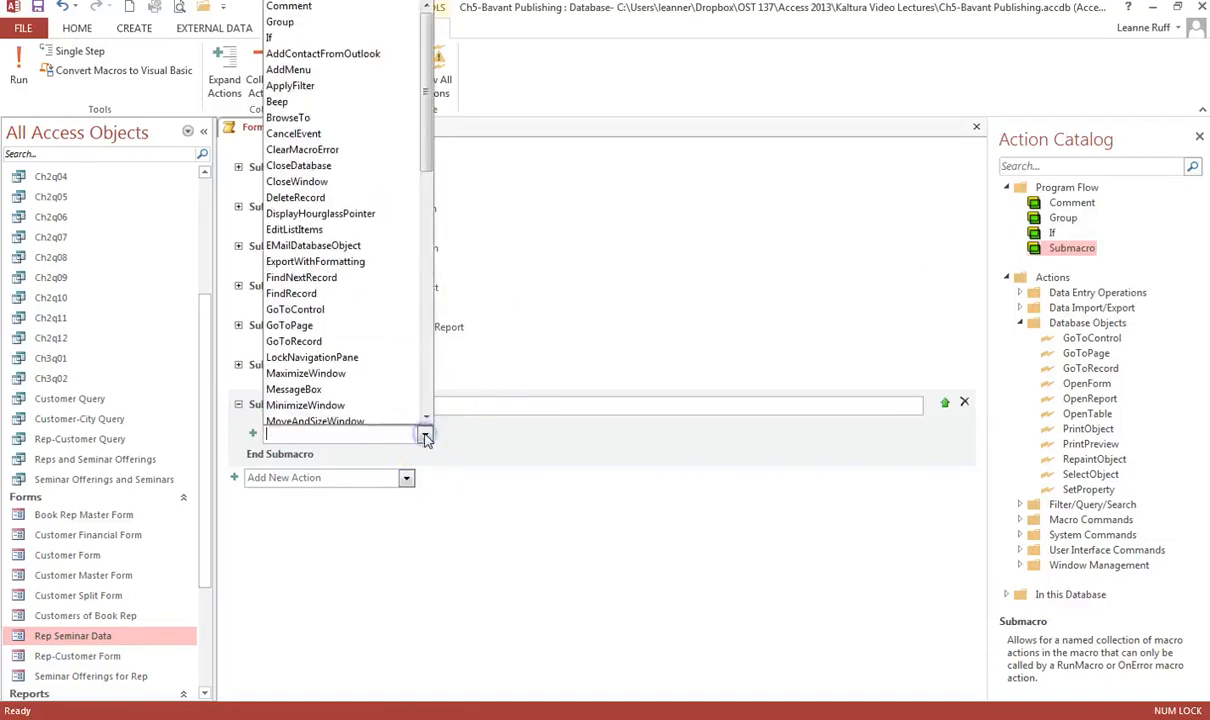
{"action": "left_click", "coordinate": [346, 265]}
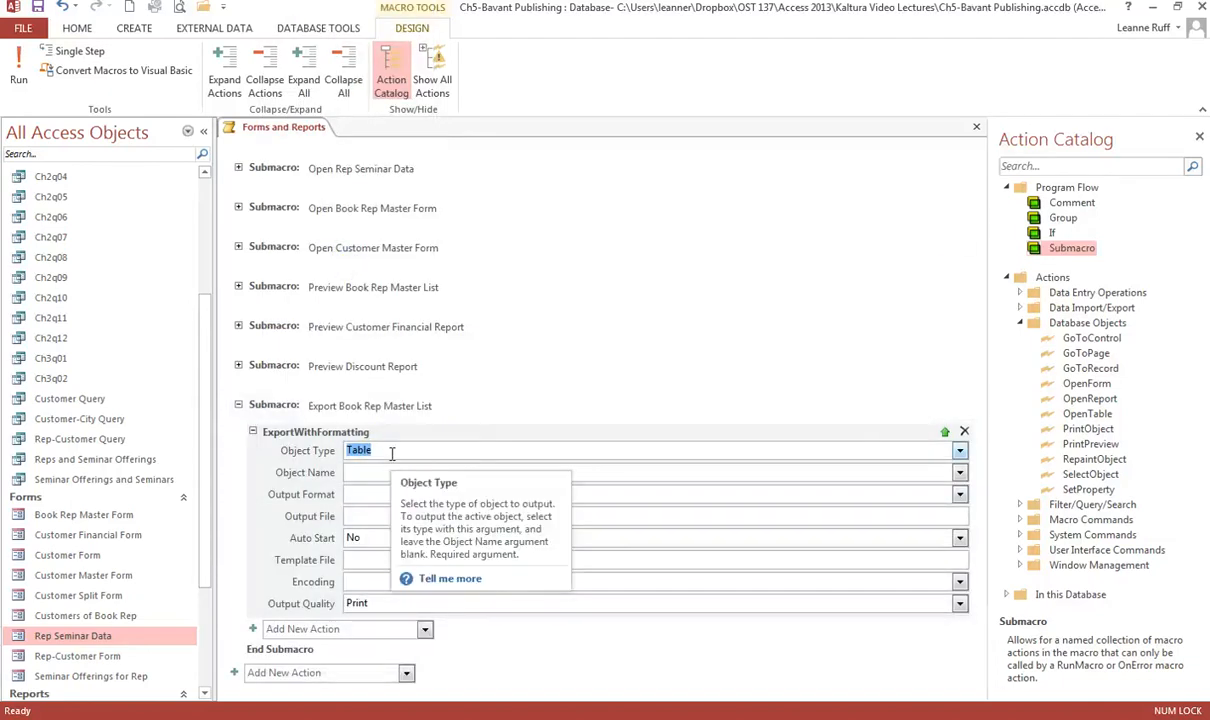
{"action": "left_click", "coordinate": [959, 451]}
{"action": "left_click", "coordinate": [486, 516]}
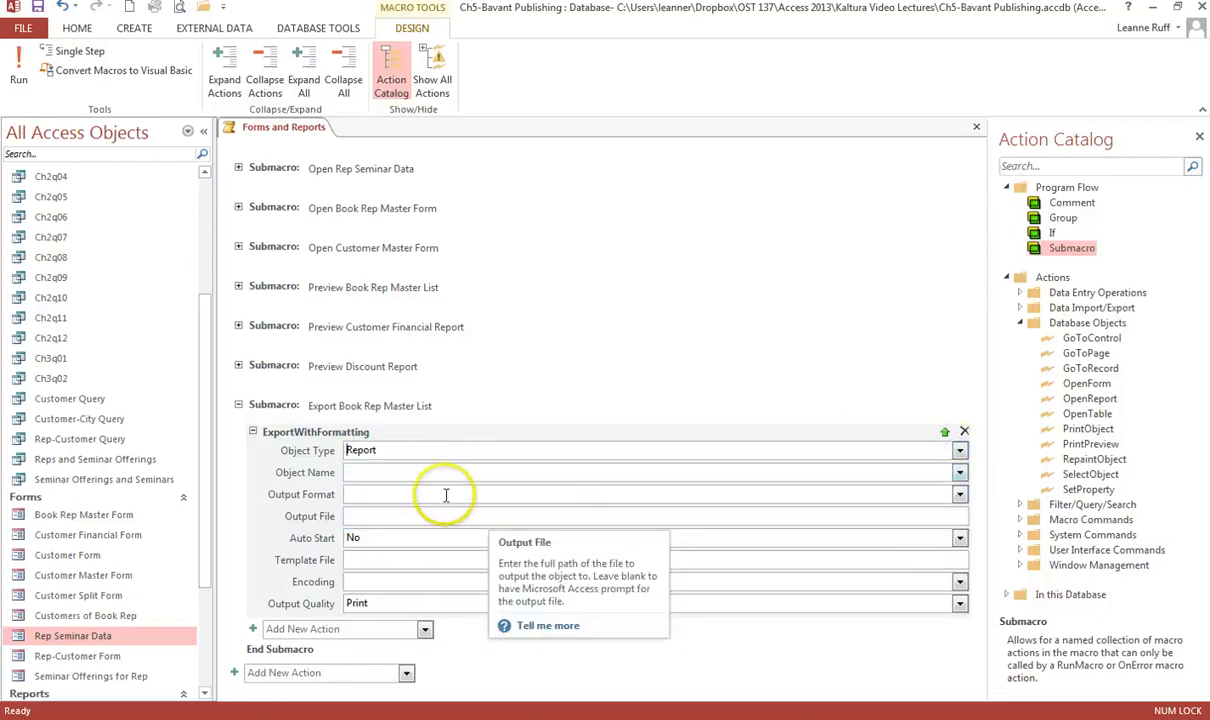
- Set the export action's Object Name to Book Rep Master List and its Output Format to PDF Format (*.pdf)
{"action": "left_click", "coordinate": [475, 471]}
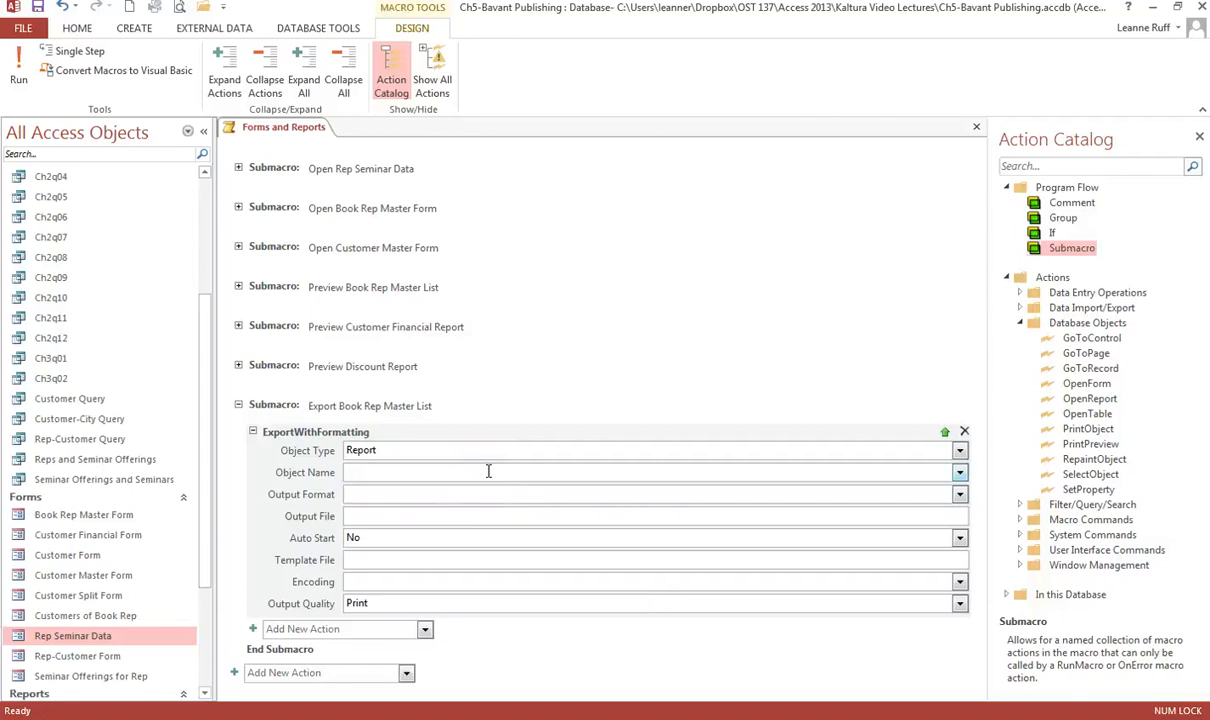
{"action": "left_click", "coordinate": [488, 471]}
{"action": "type", "text": "Book Rep Master List"}
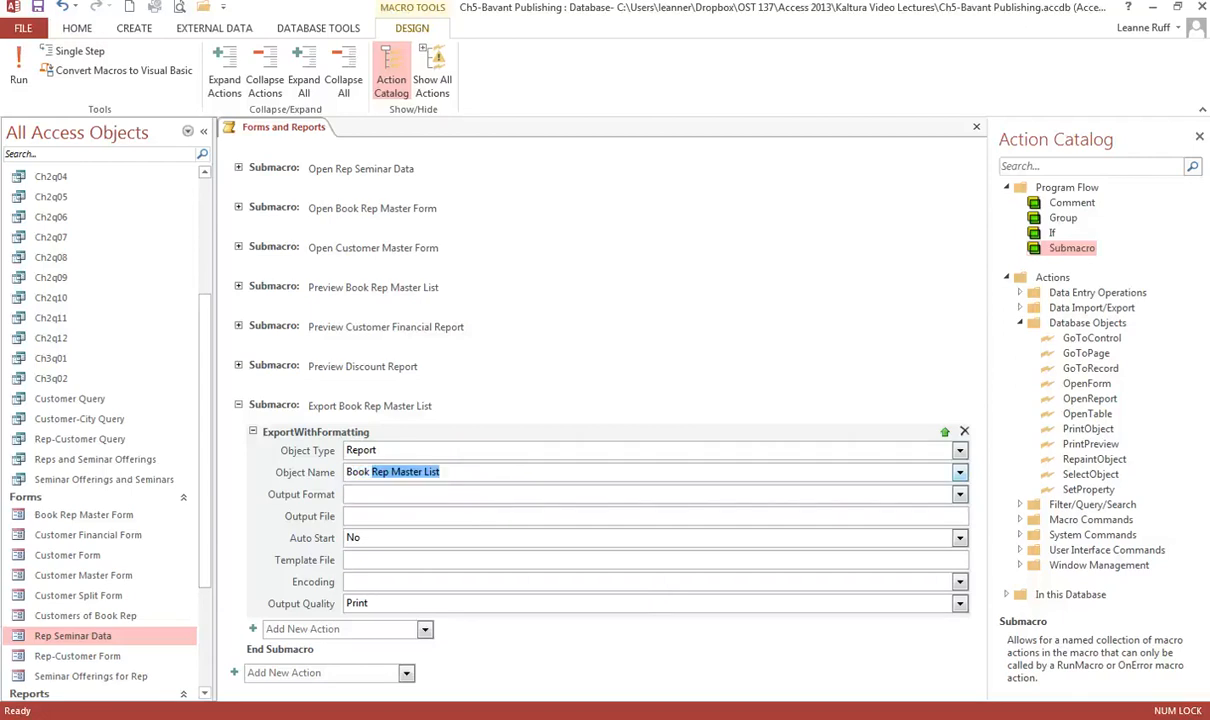
{"action": "left_click", "coordinate": [472, 494]}
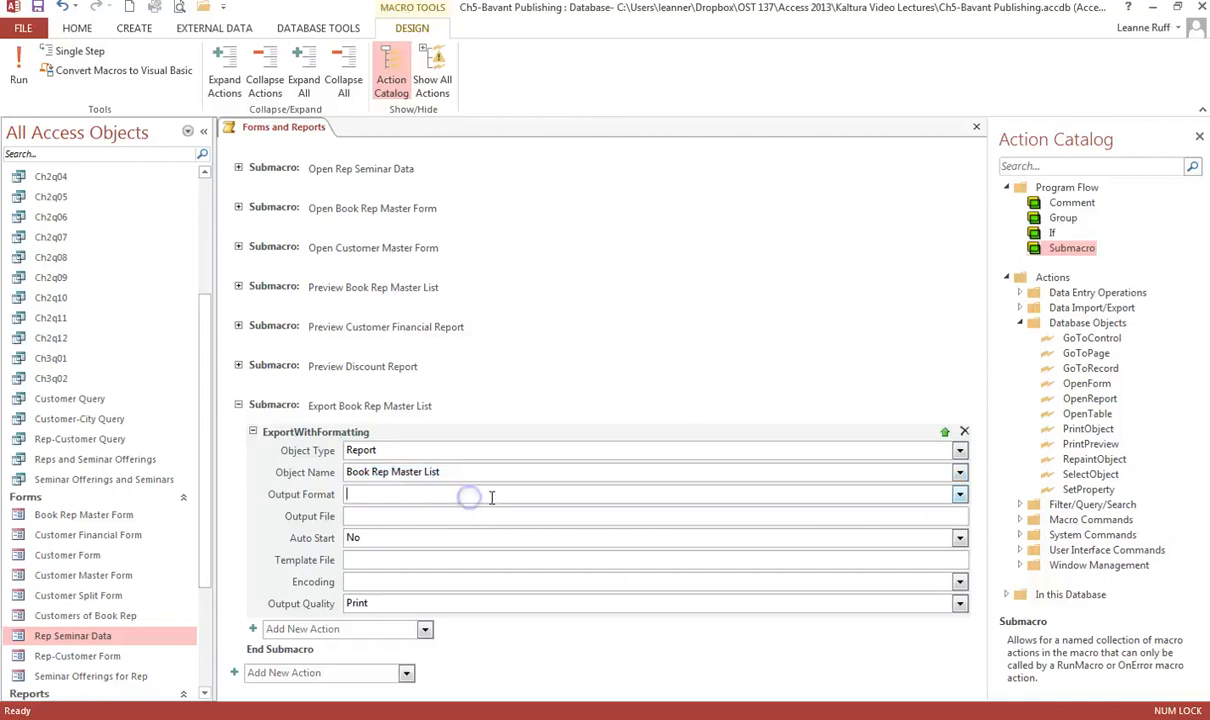
{"action": "left_click", "coordinate": [960, 495]}
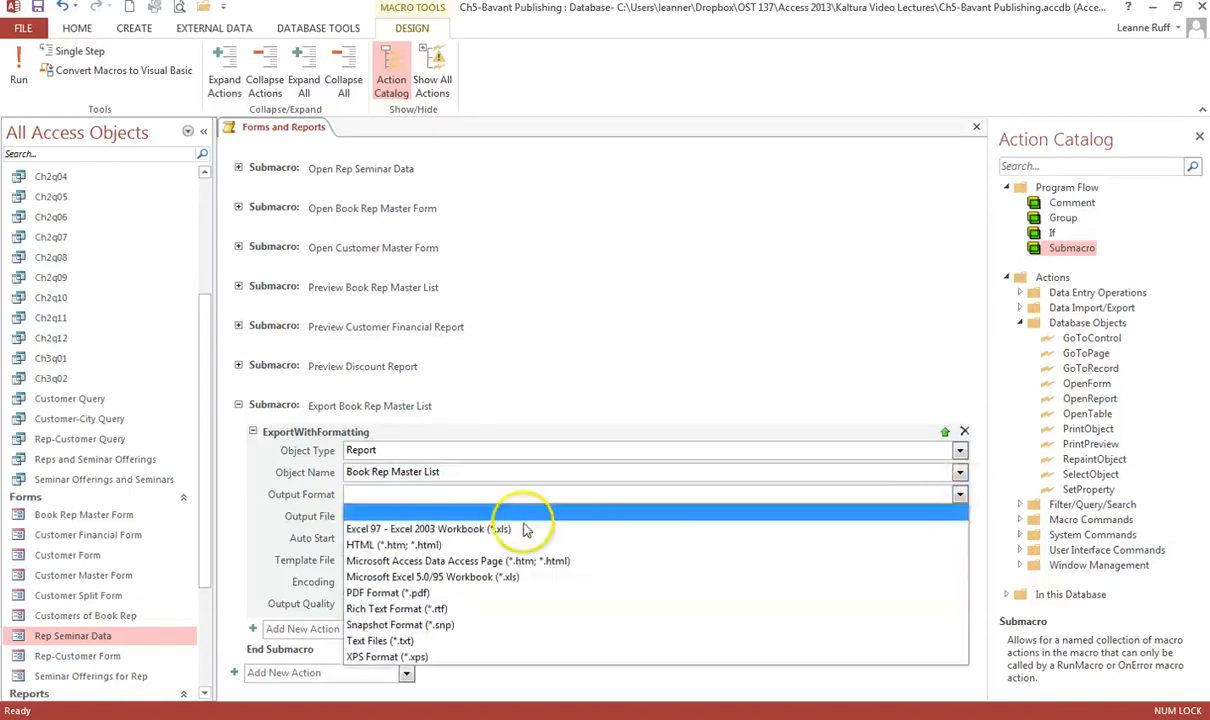
{"action": "left_click", "coordinate": [446, 593]}
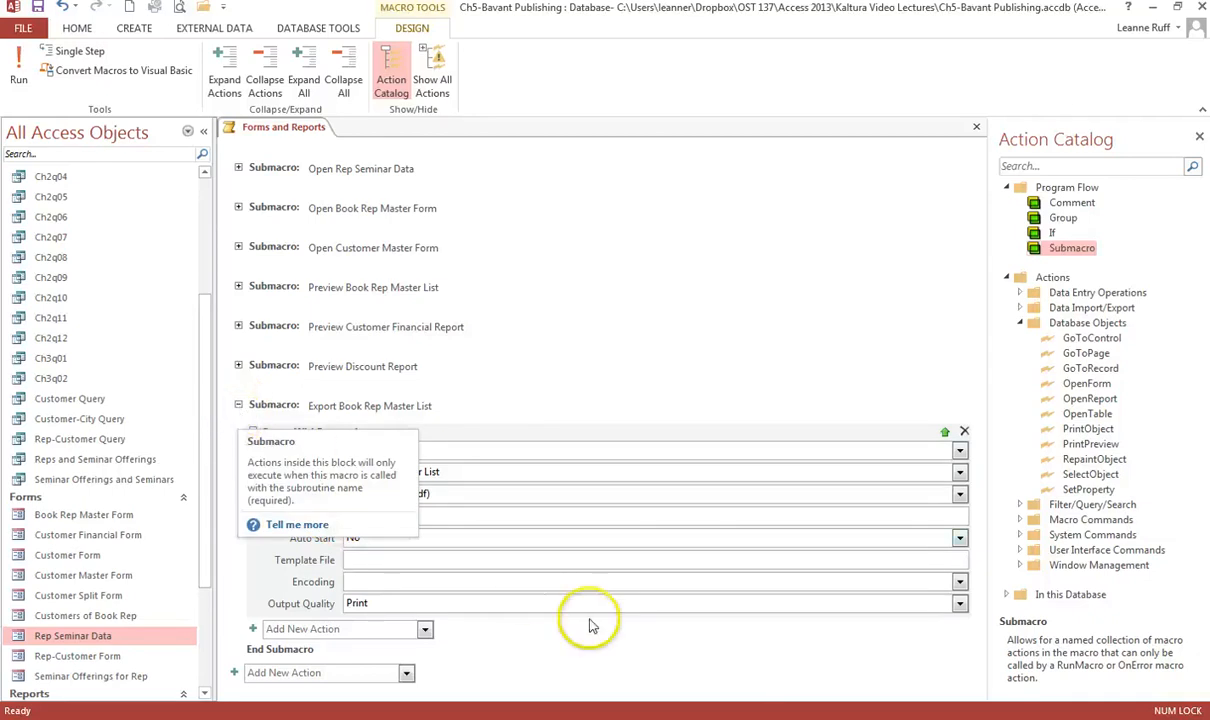
- Collapse the Export Book Rep Master List submacro and add an eighth submacro named Export Customer Financial Report
{"action": "left_click", "coordinate": [238, 406]}
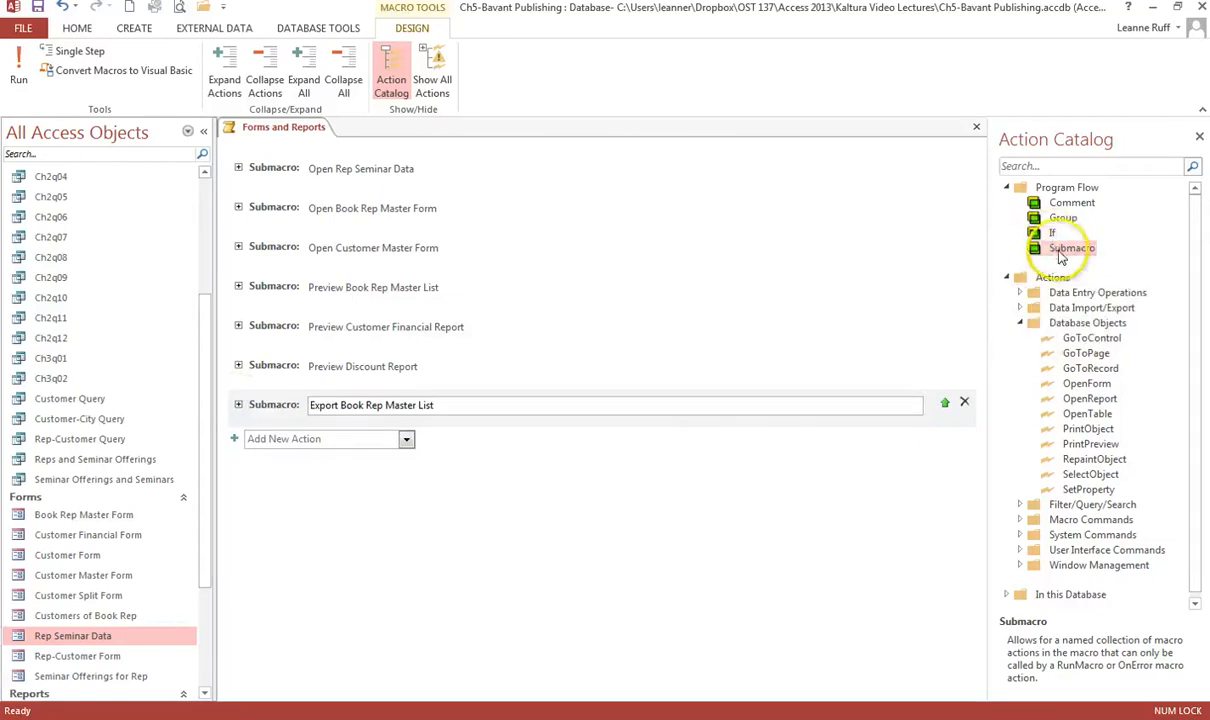
{"action": "left_click", "coordinate": [1062, 250]}
{"action": "left_click_drag", "start_coordinate": [1062, 250], "coordinate": [662, 378]}
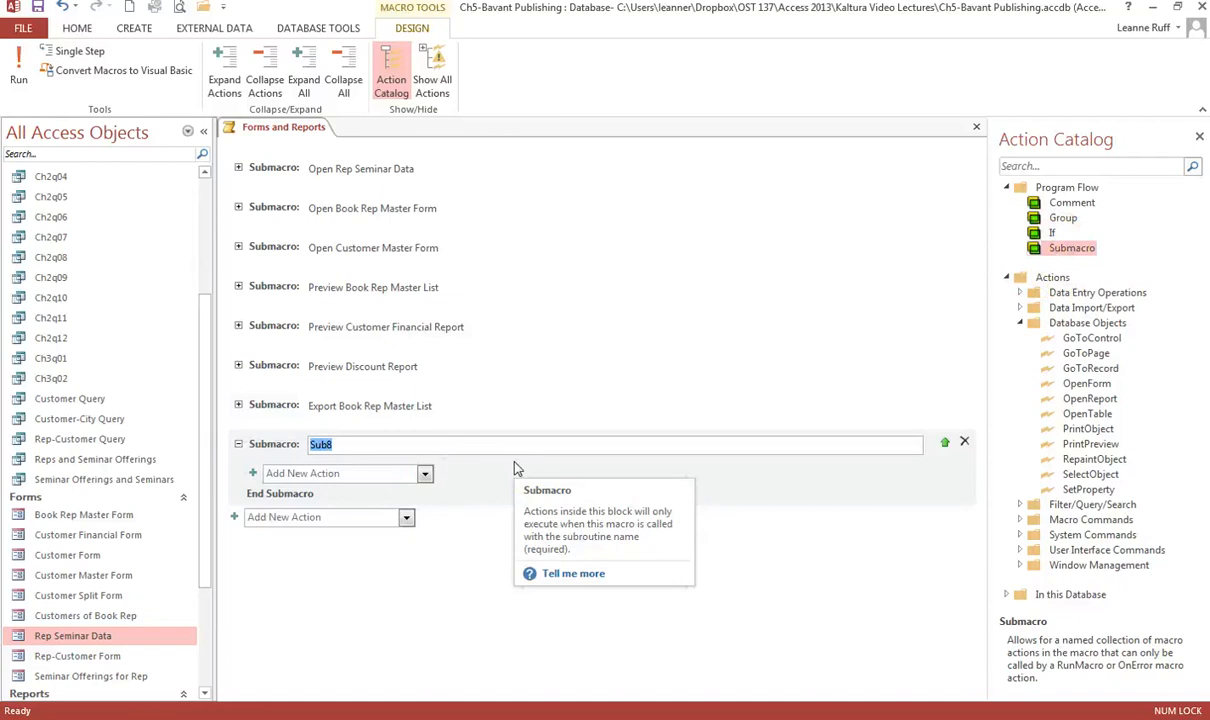
{"action": "type", "text": "E"}
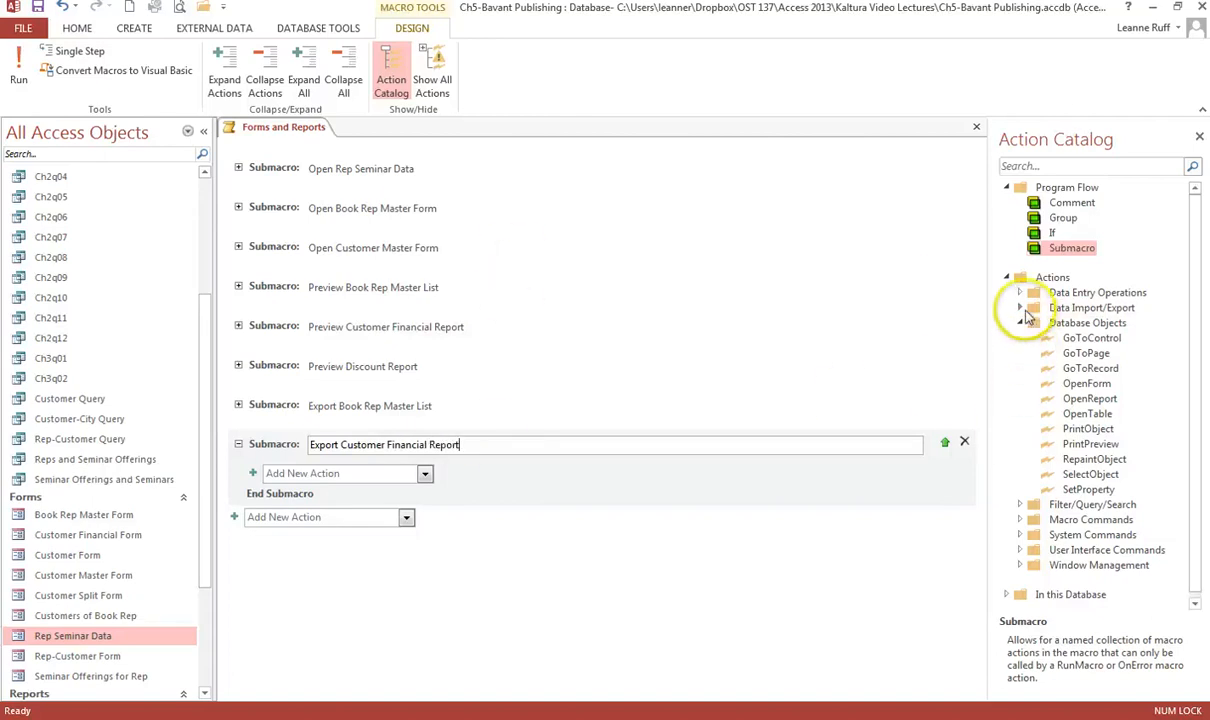
- Add an ExportWithFormatting action to the Export Customer Financial Report submacro with Object Type Report
{"action": "left_click", "coordinate": [1022, 310]}
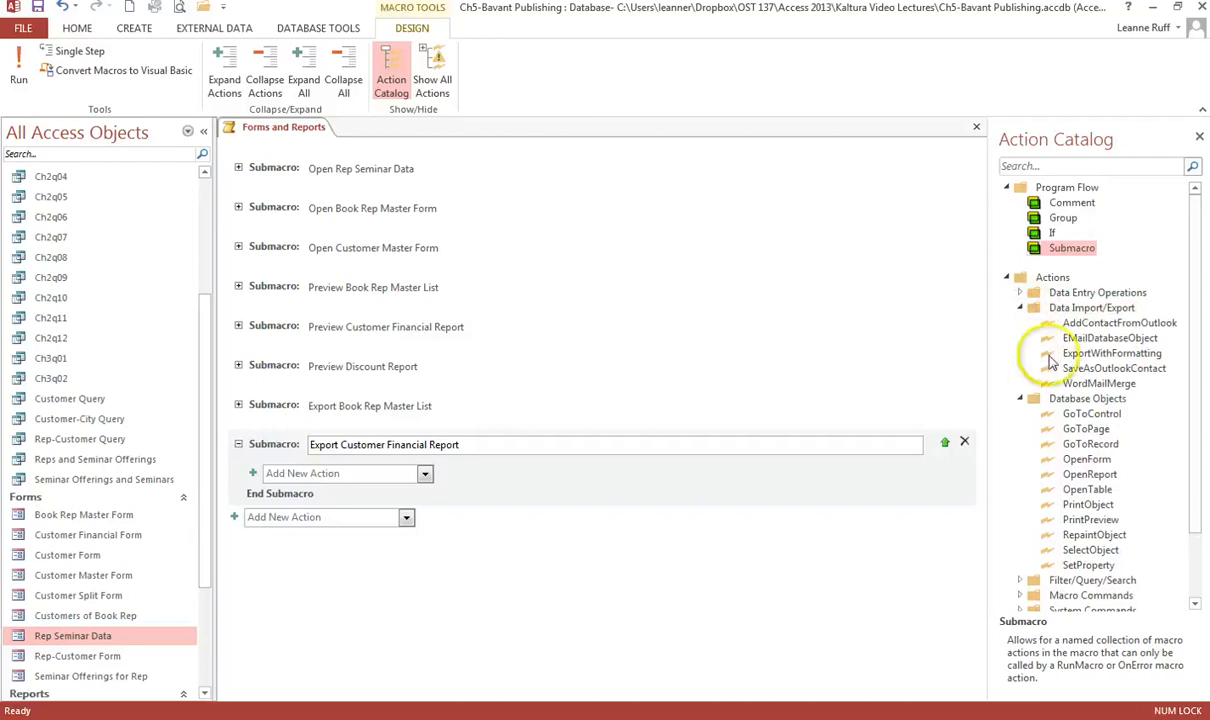
{"action": "mouse_move", "coordinate": [1112, 358]}
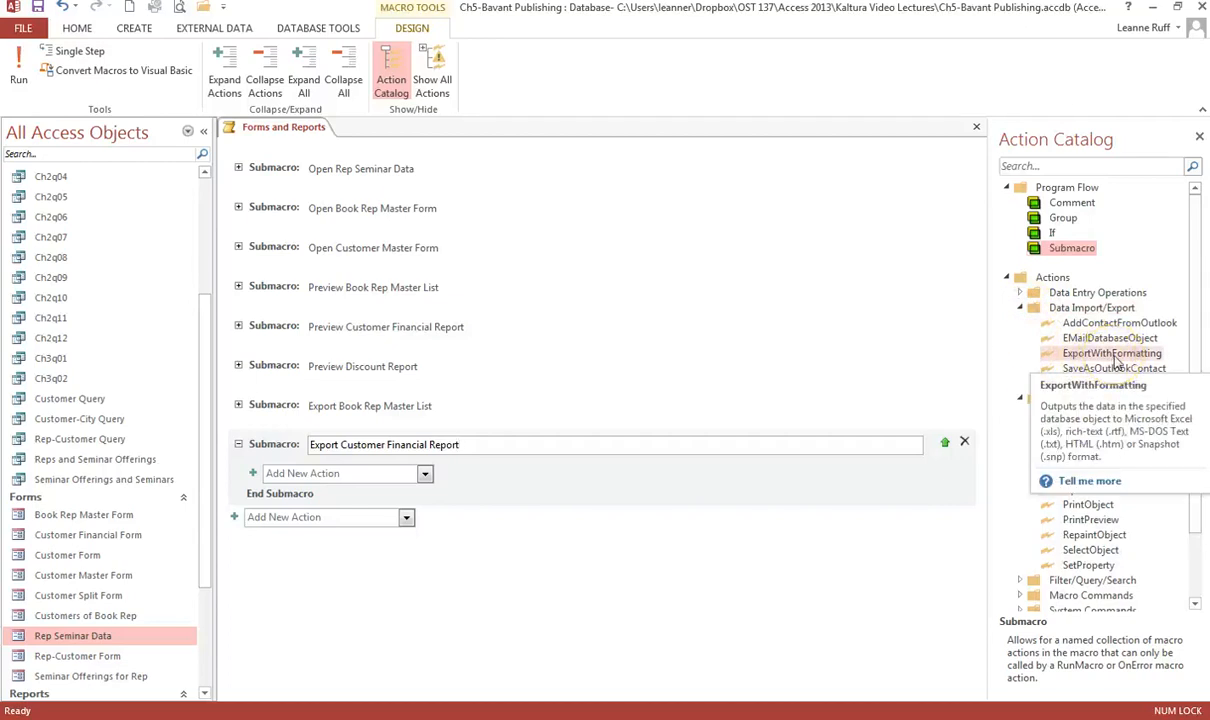
{"action": "left_click_drag", "start_coordinate": [1116, 358], "coordinate": [392, 484]}
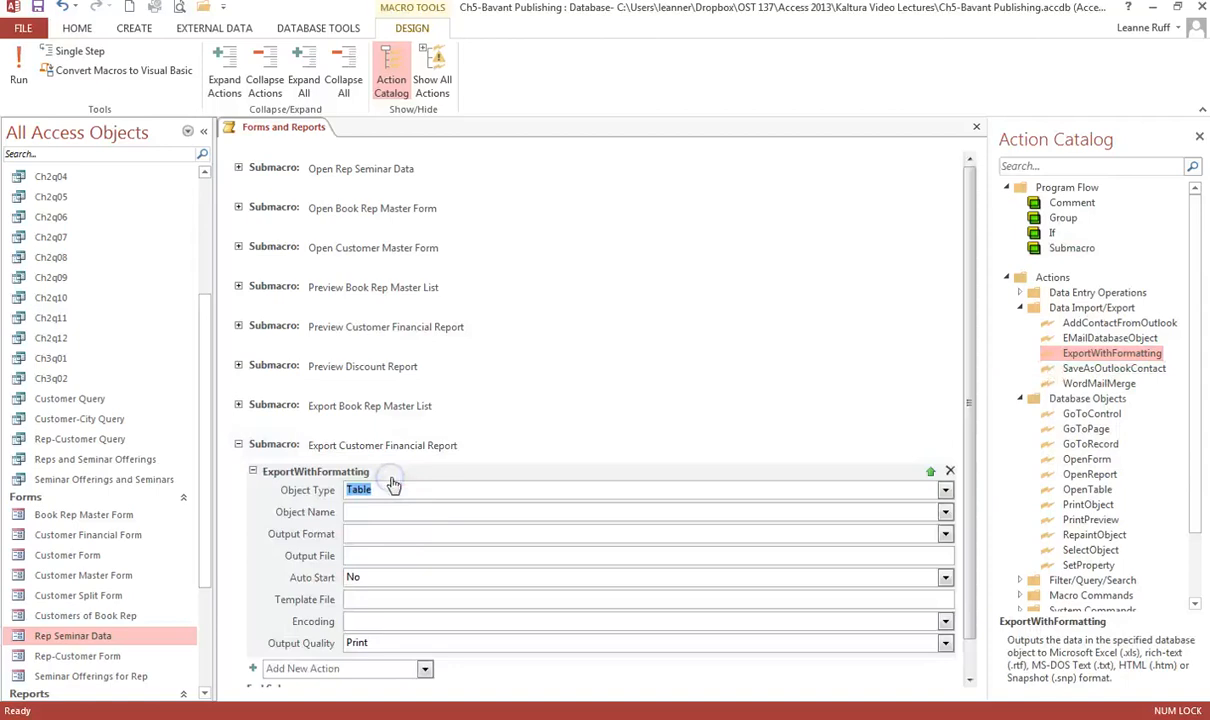
{"action": "mouse_move", "coordinate": [426, 489]}
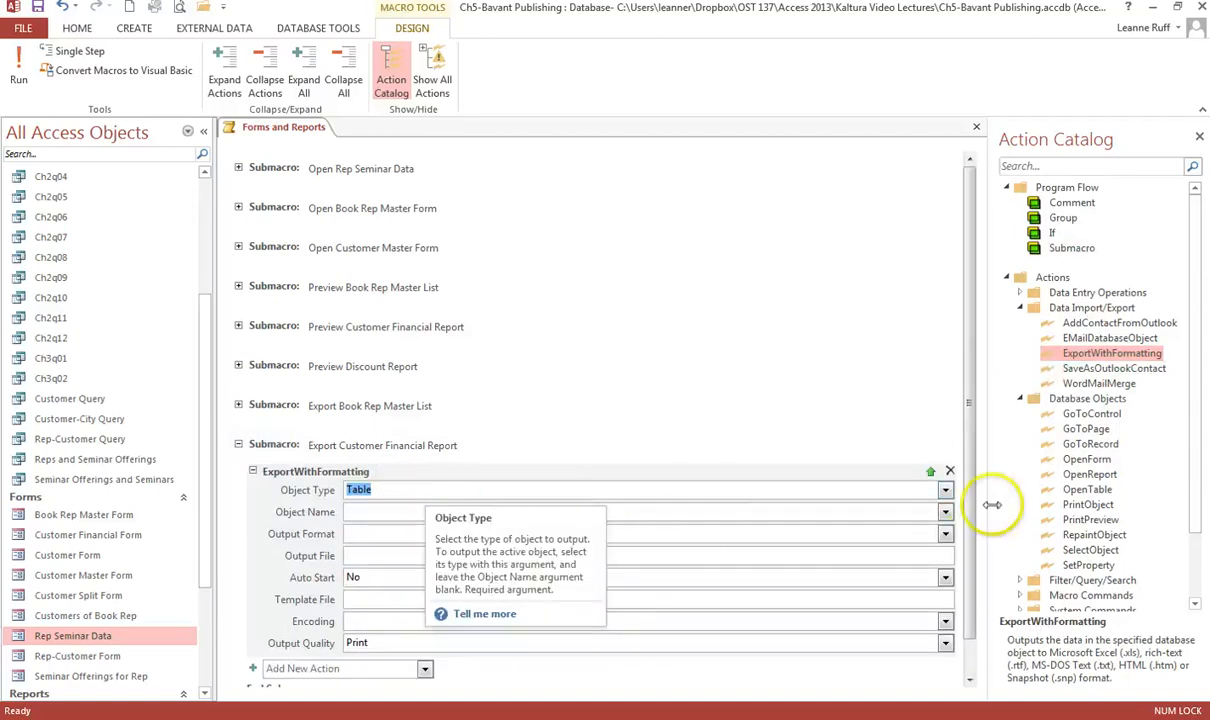
{"action": "left_click", "coordinate": [945, 489]}
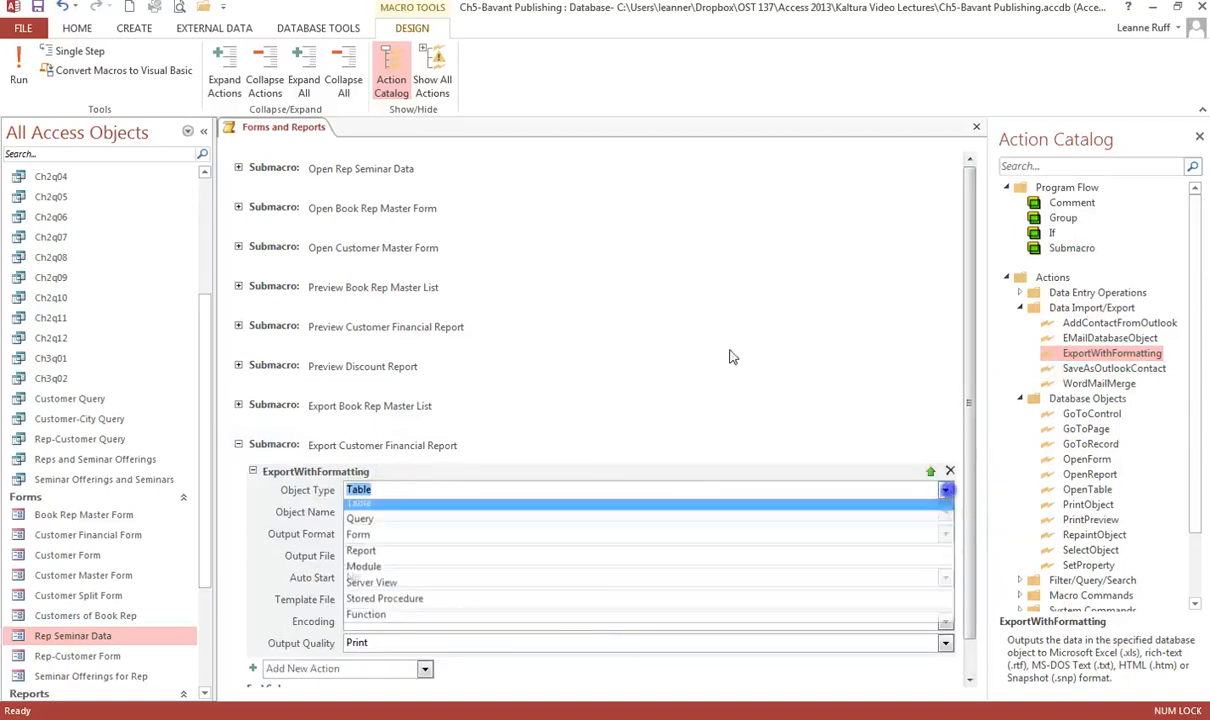
{"action": "left_click", "coordinate": [552, 561]}
- Set the export action's Object Name to Customer Financial Report and its Output Format to PDF Format (*.pdf)
{"action": "left_click", "coordinate": [455, 513]}
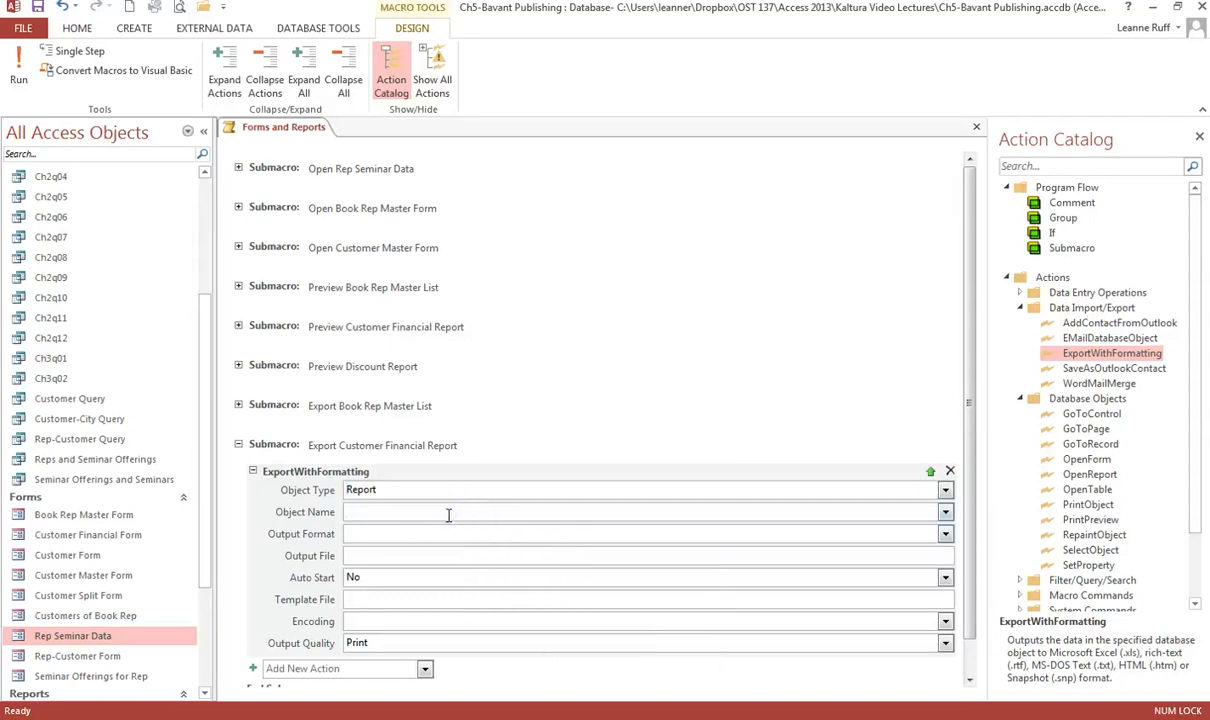
{"action": "type", "text": "Customer Financial Report"}
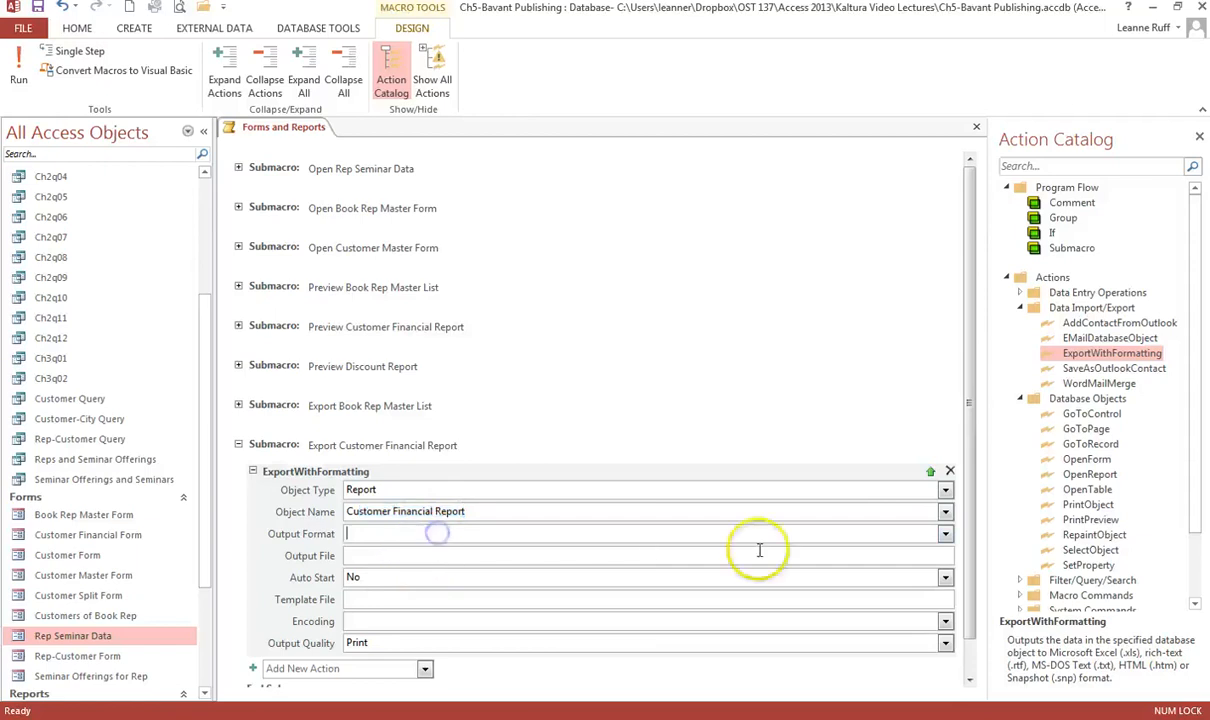
{"action": "left_click", "coordinate": [944, 533]}
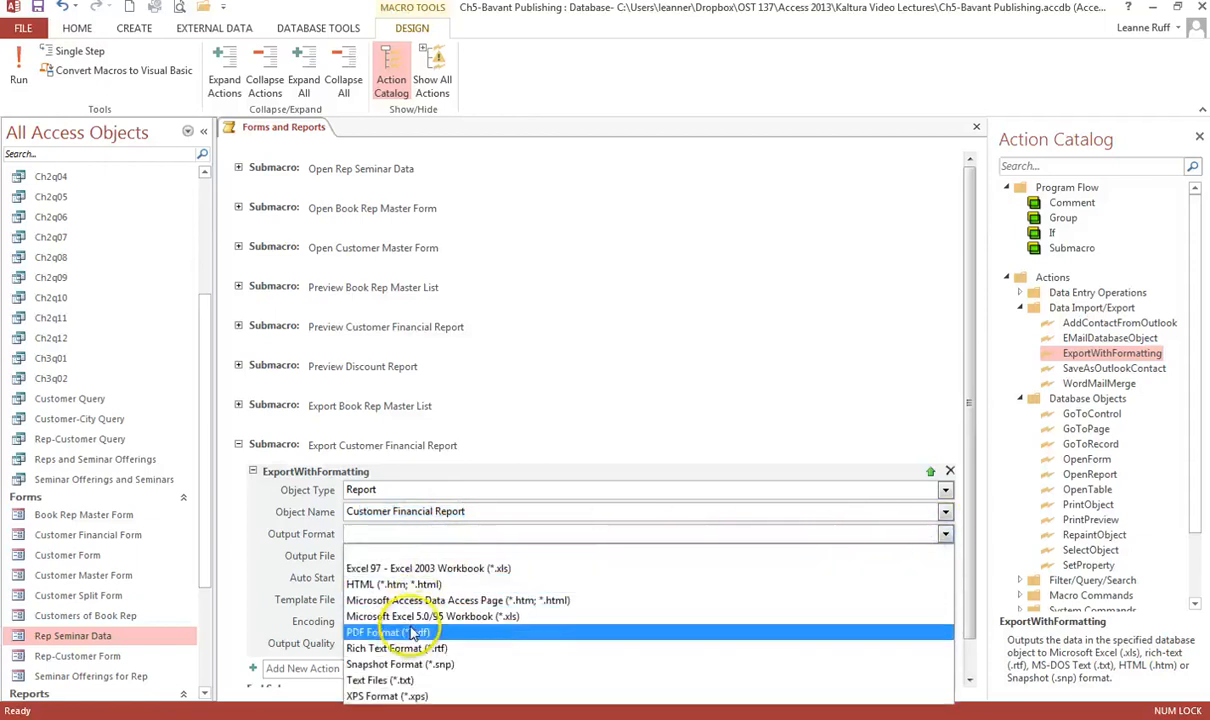
{"action": "left_click", "coordinate": [405, 631]}
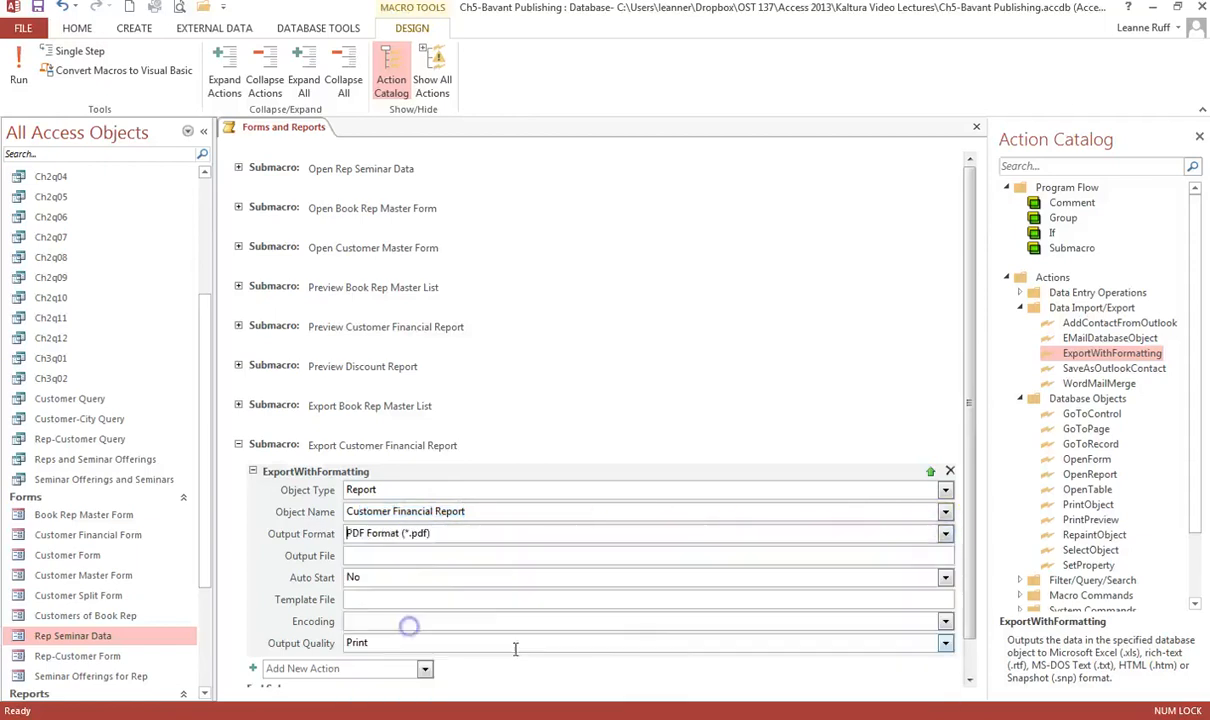
- Collapse the Export Customer Financial Report submacro and add a ninth submacro named Export Discount Report
{"action": "left_click", "coordinate": [238, 444]}
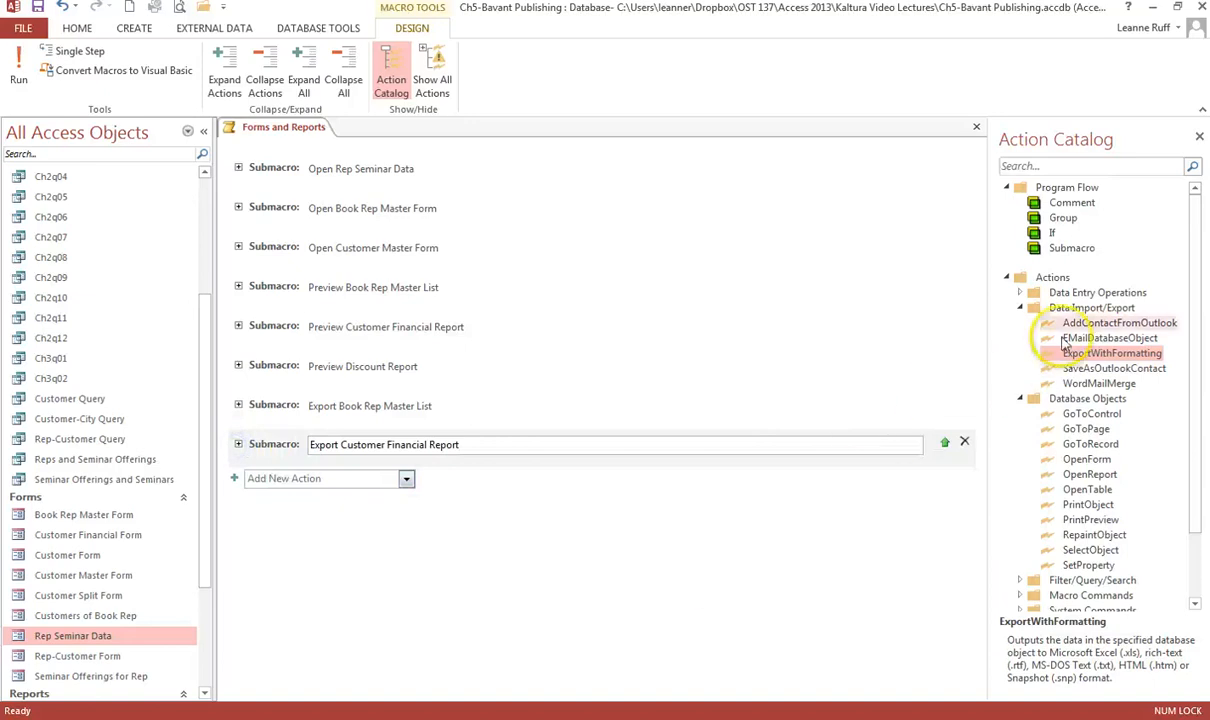
{"action": "double_click", "coordinate": [1070, 248]}
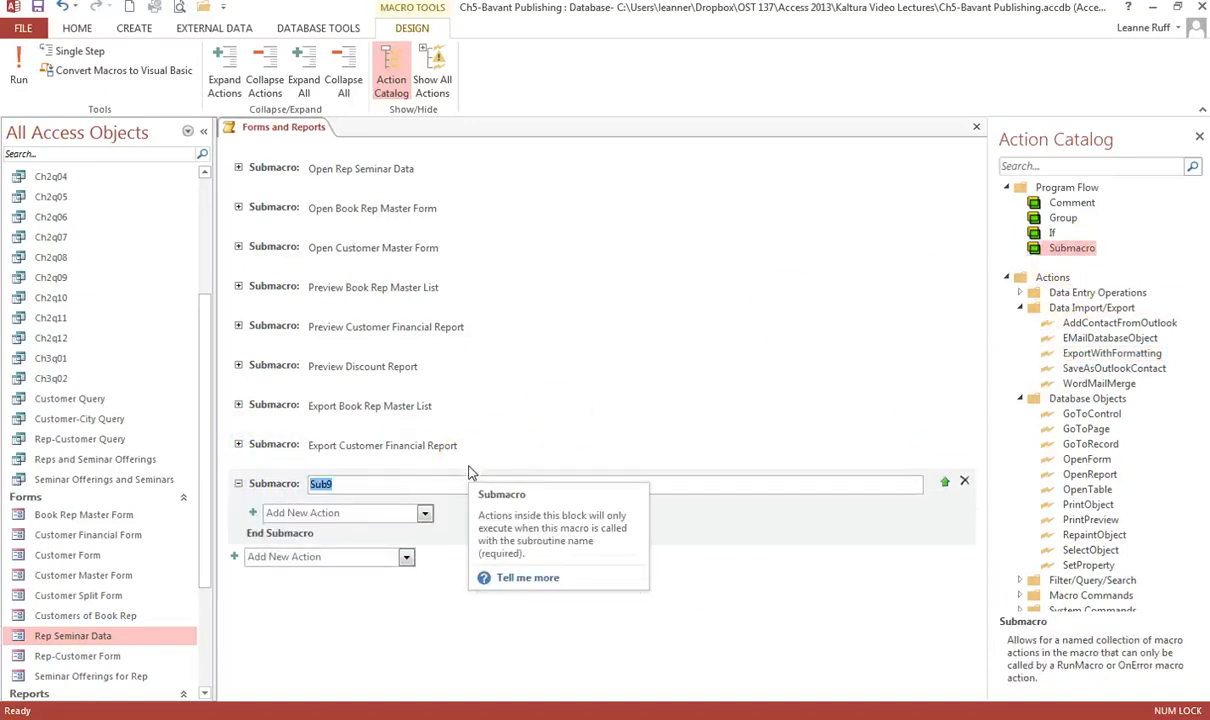
{"action": "type", "text": "Export Discount Report"}
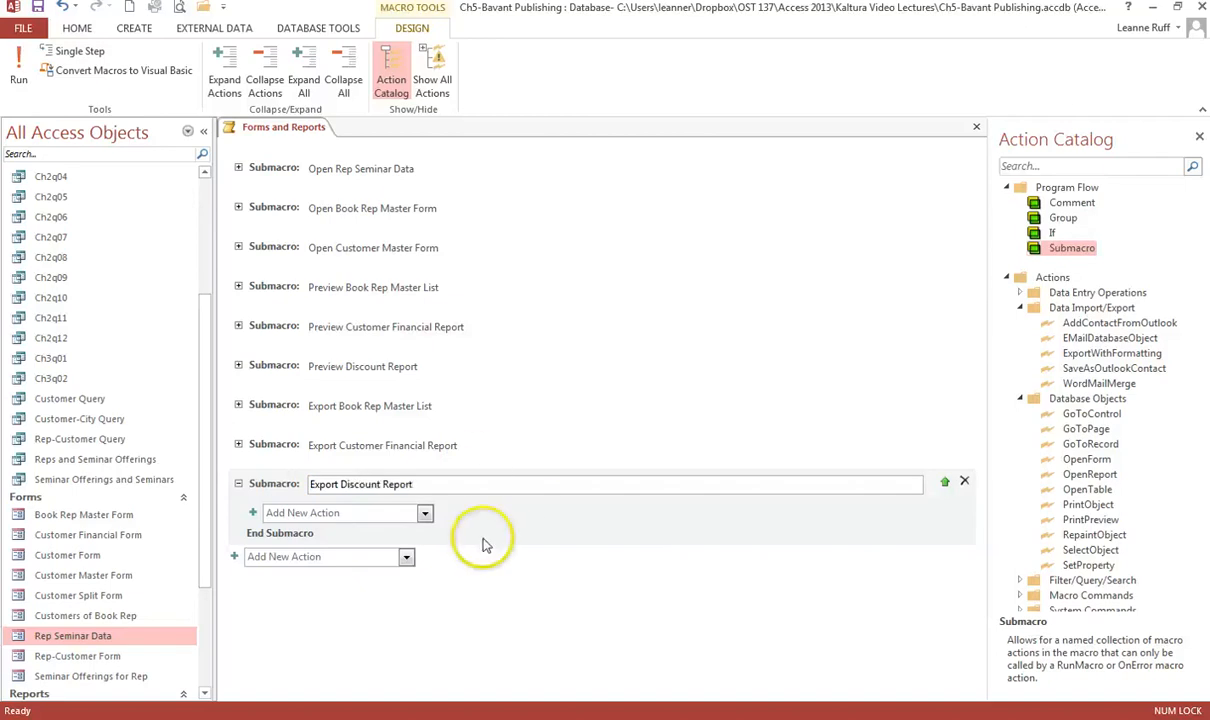
- Add an ExportWithFormatting action to the Export Discount Report submacro with Object Type Report
{"action": "left_click", "coordinate": [424, 513]}
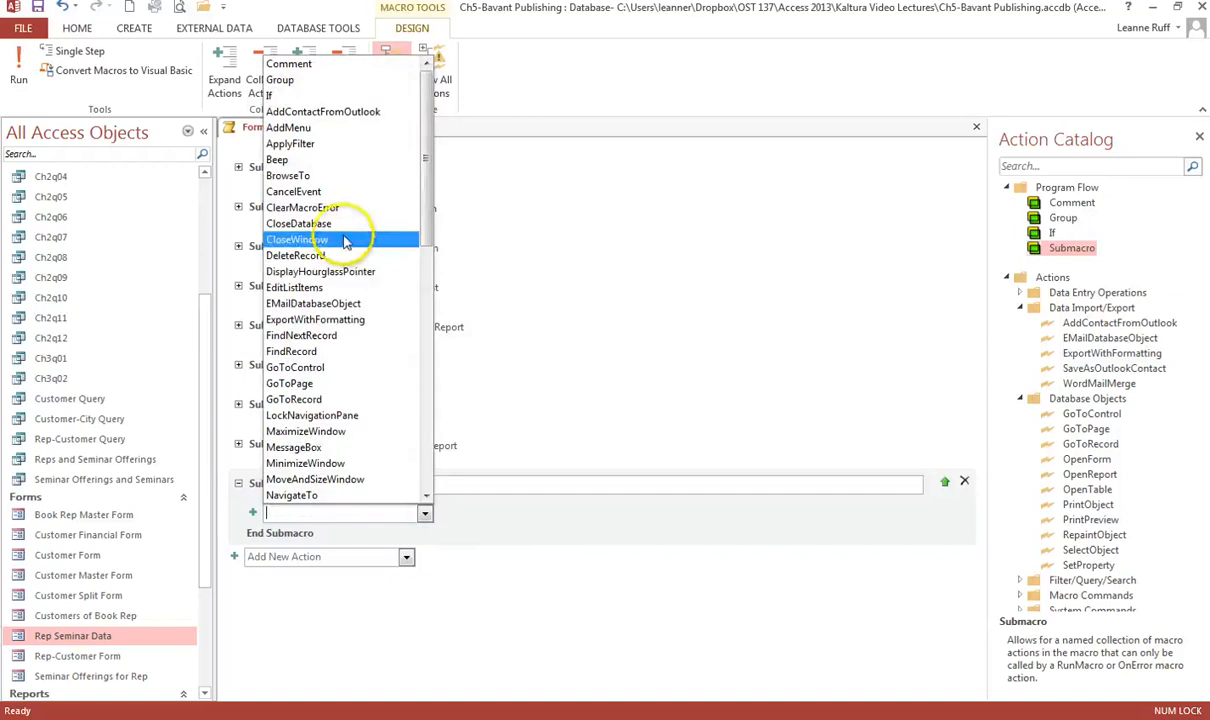
{"action": "left_click", "coordinate": [335, 320]}
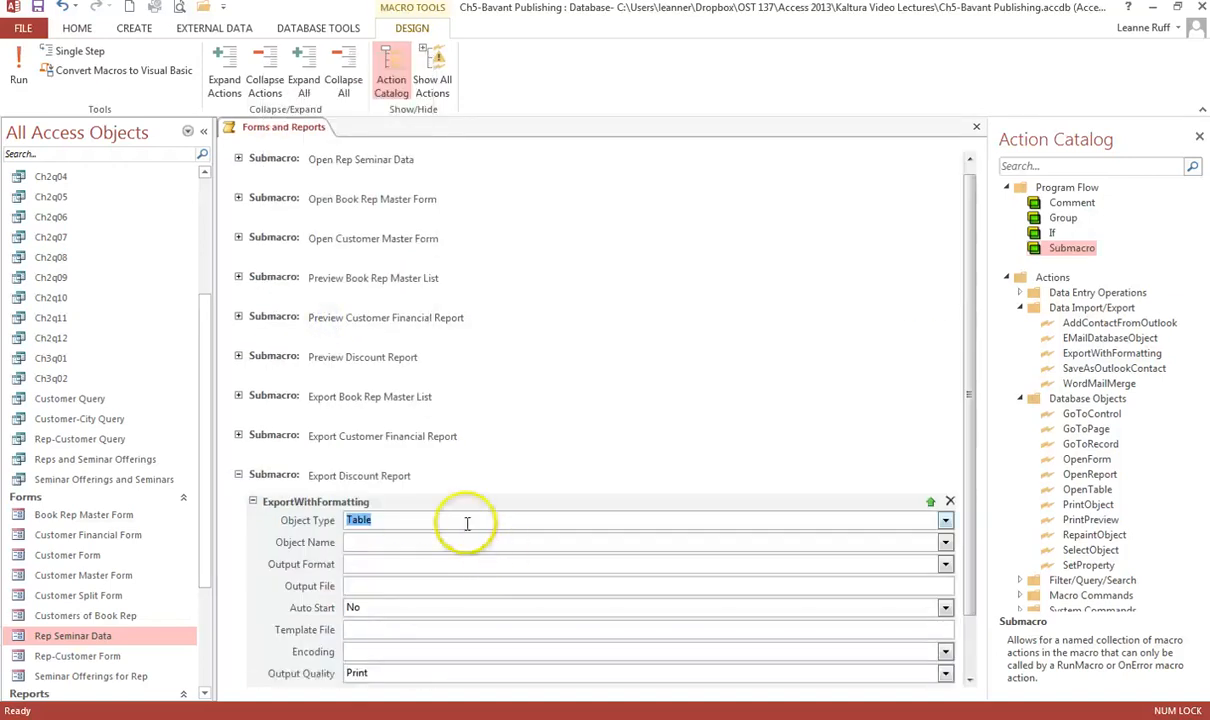
{"action": "type", "text": "Report"}
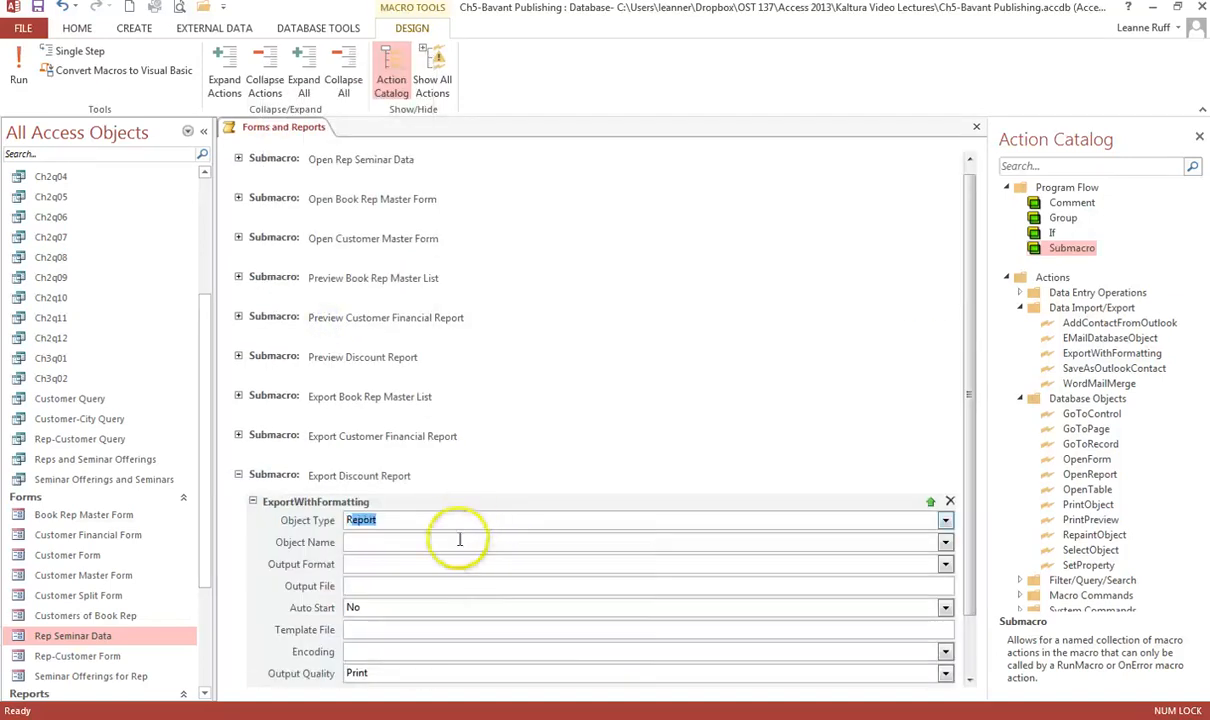
- Set the export action's Object Name to Discount Report and its Output Format to PDF Format (*.pdf)
{"action": "left_click", "coordinate": [459, 540]}
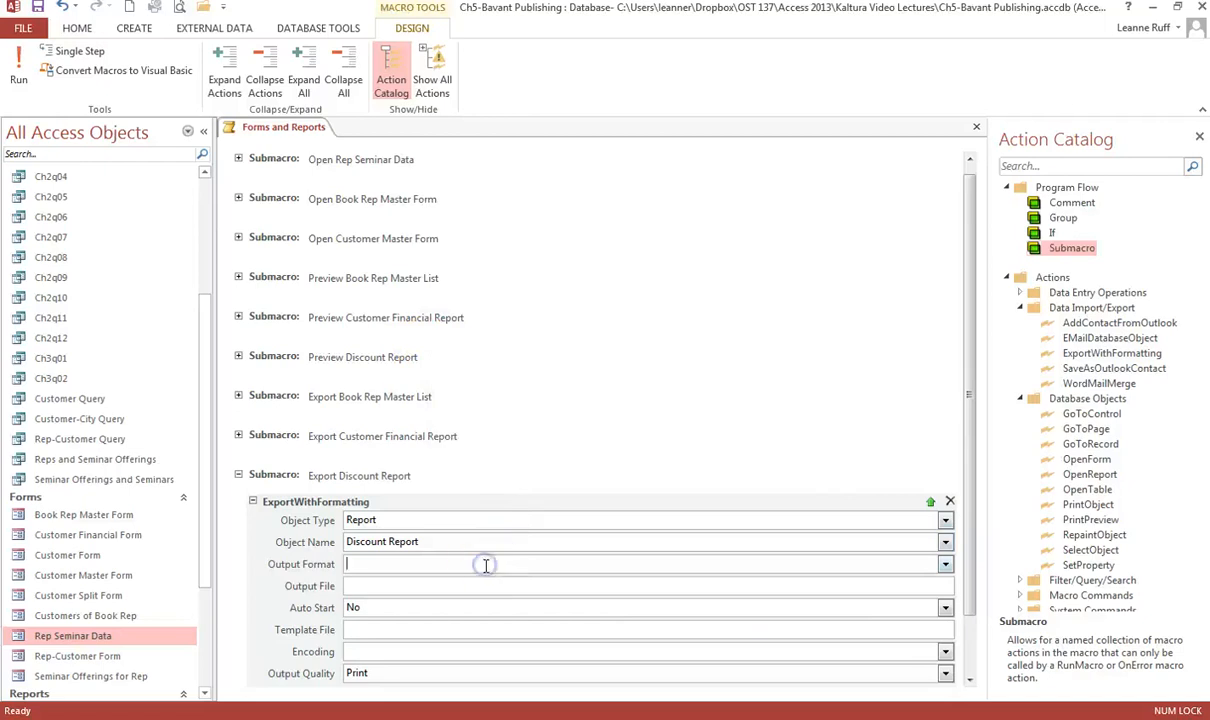
{"action": "left_click", "coordinate": [945, 565]}
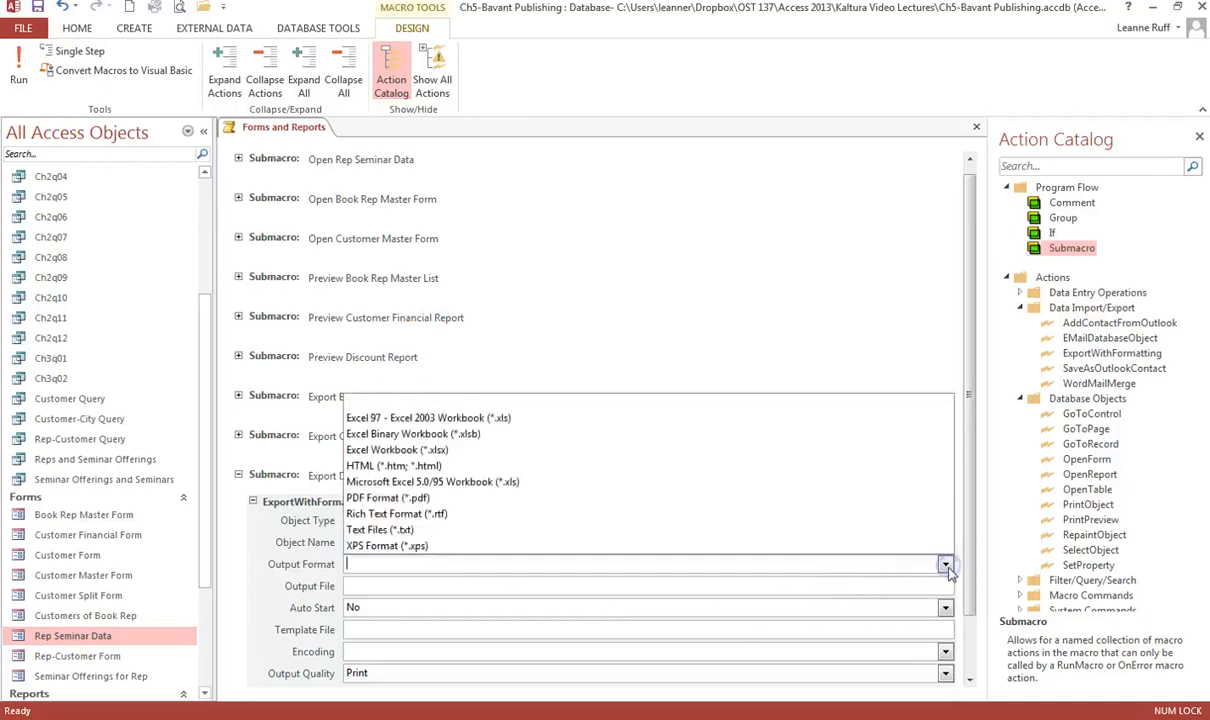
{"action": "left_click", "coordinate": [507, 500]}
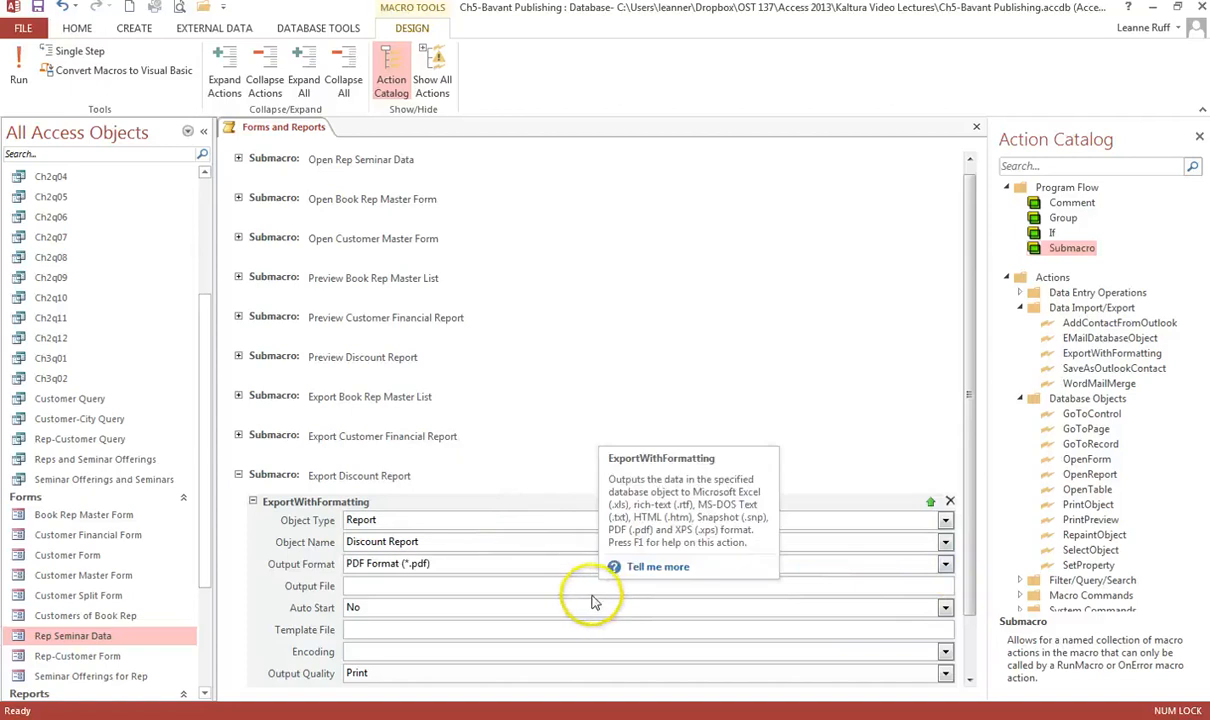
- Check the choices offered for the export action's Object Name against the reports listed in the database
{"action": "left_click", "coordinate": [513, 541]}
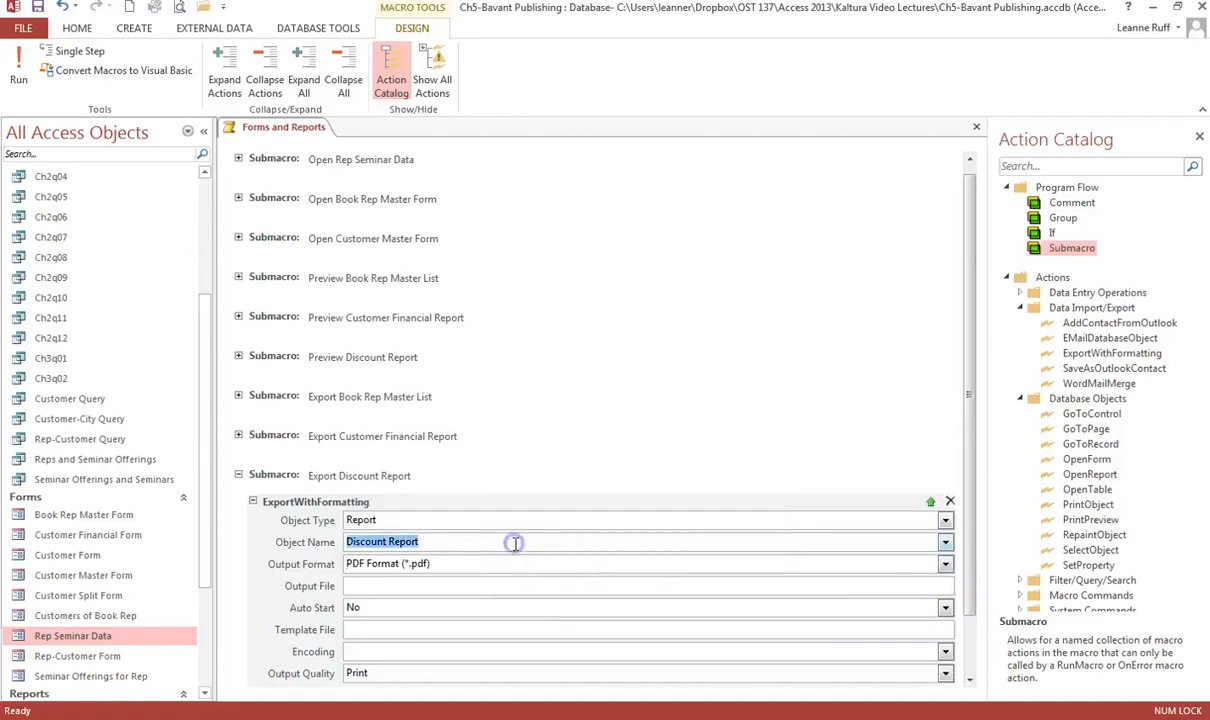
{"action": "left_click", "coordinate": [945, 542]}
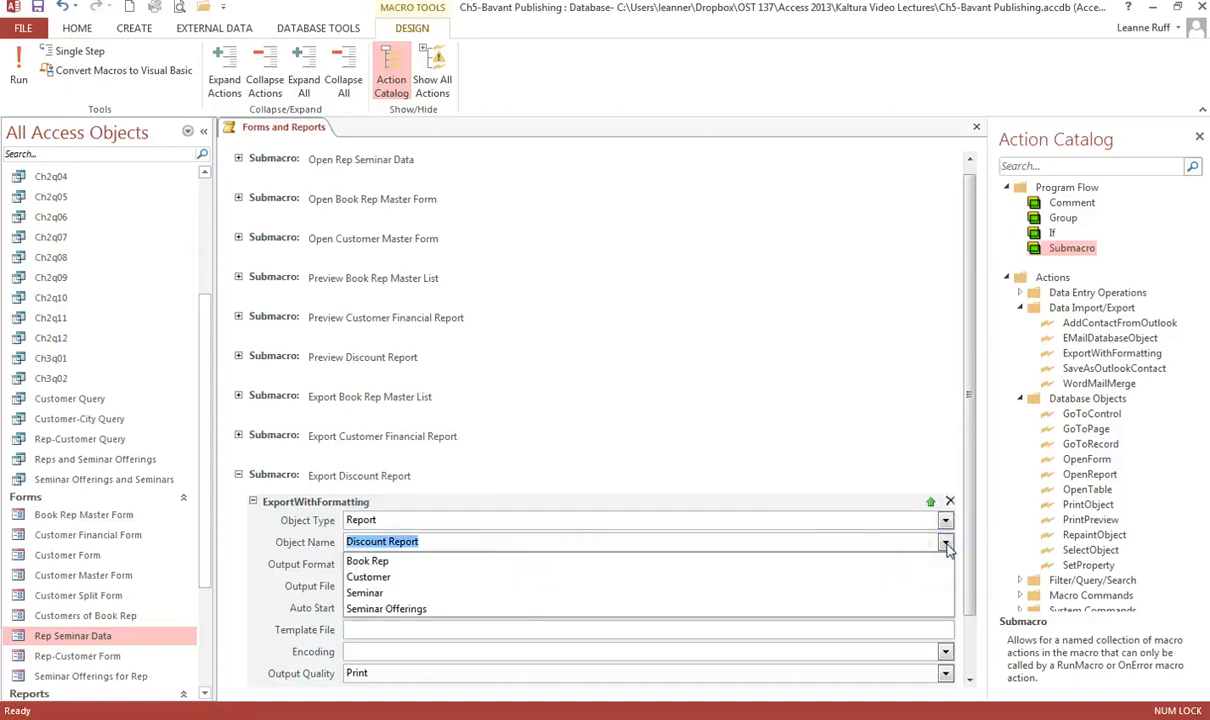
{"action": "left_click", "coordinate": [945, 542]}
{"action": "left_click", "coordinate": [945, 542]}
{"action": "left_click", "coordinate": [946, 544]}
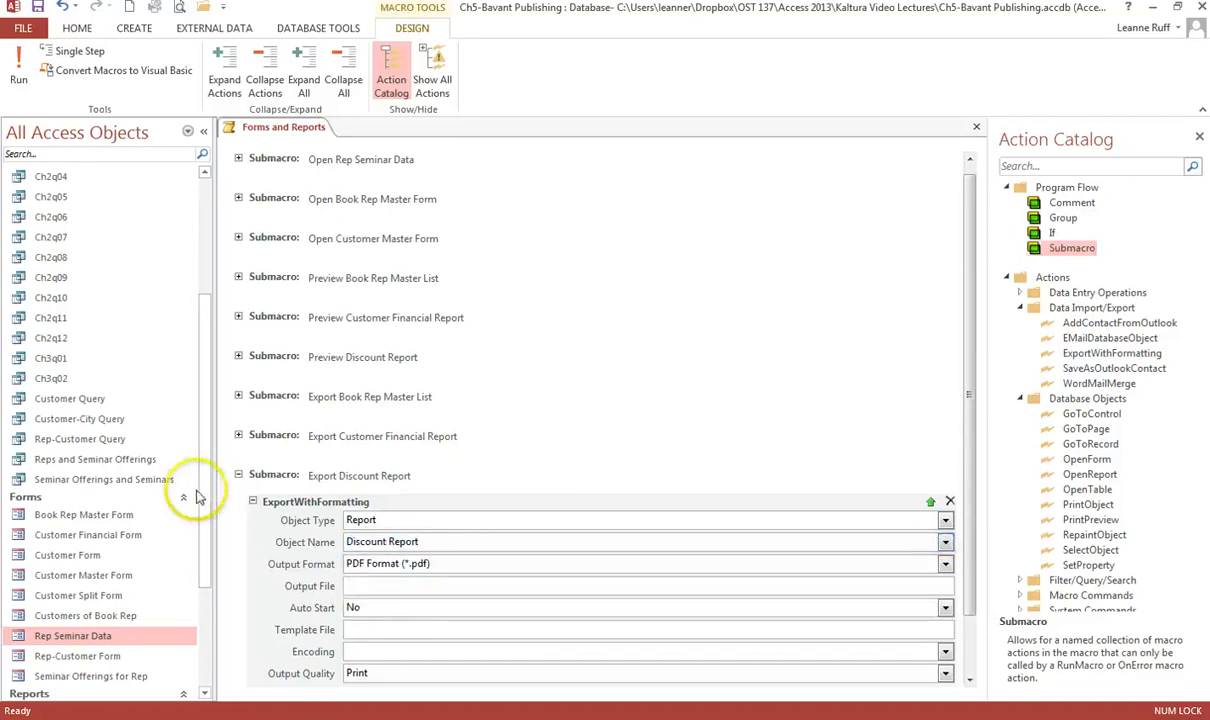
{"action": "left_click_drag", "start_coordinate": [205, 488], "coordinate": [205, 586]}
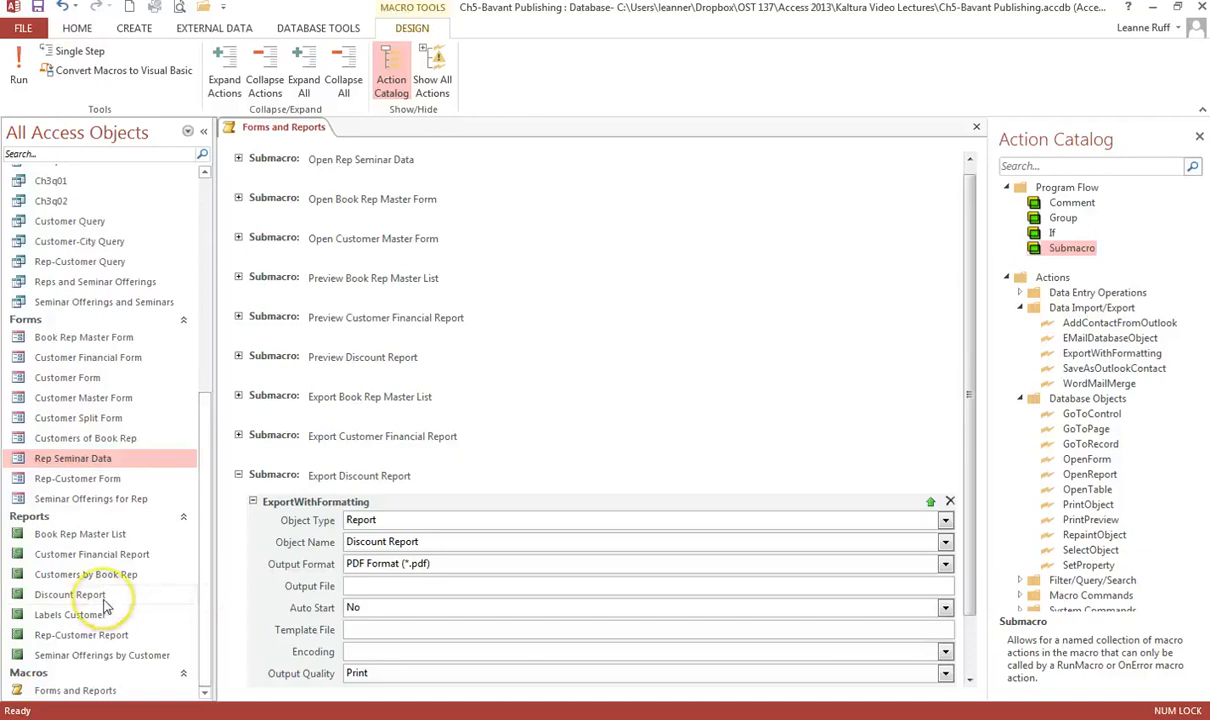
- Reselect Report as the export action's Object Type and Discount Report as its Object Name
{"action": "left_click", "coordinate": [945, 520]}
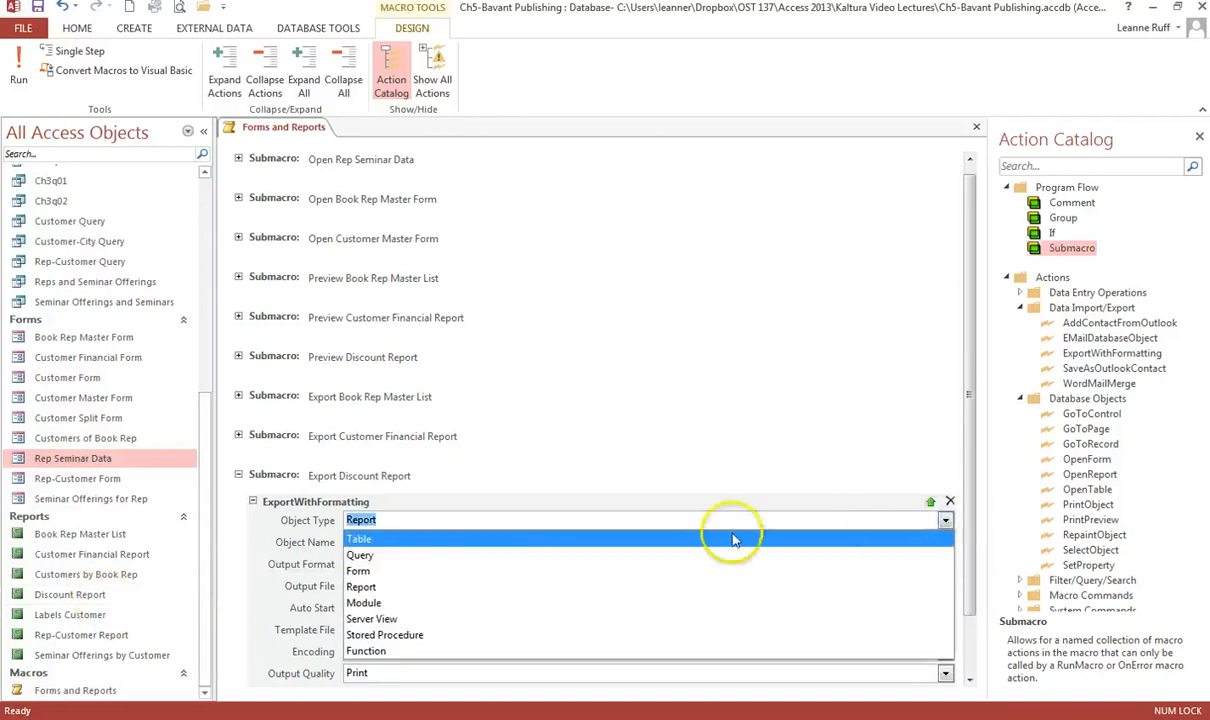
{"action": "left_click", "coordinate": [400, 586]}
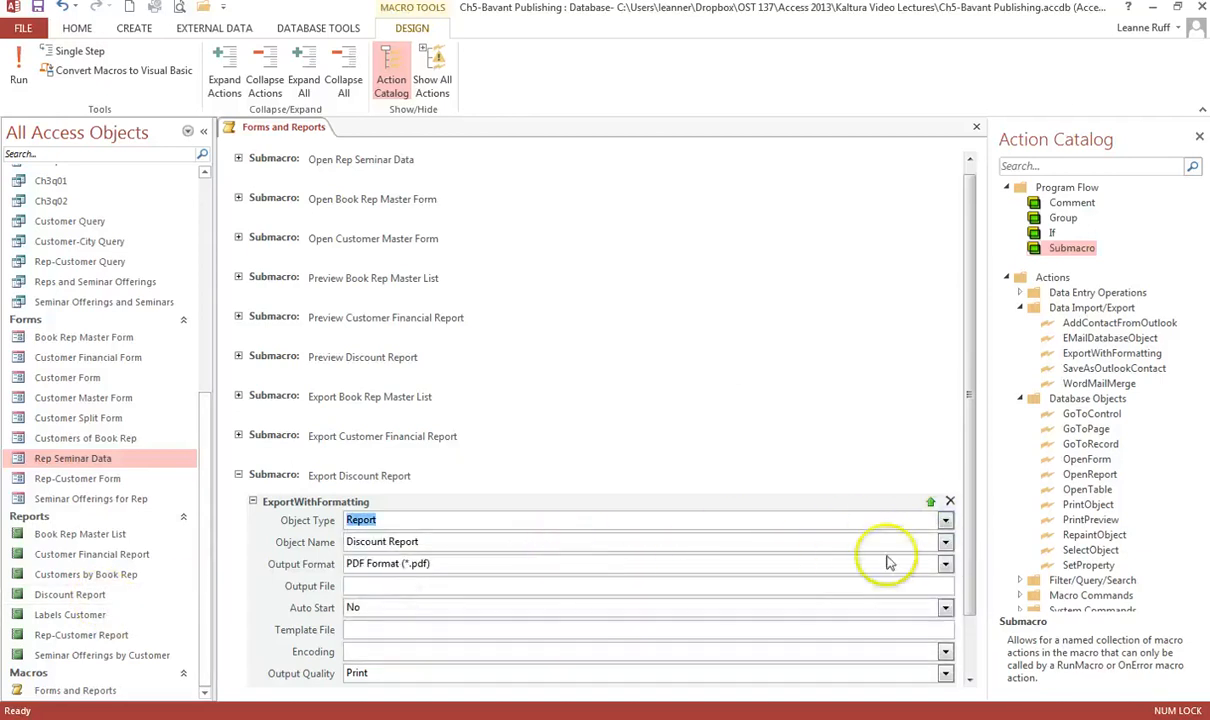
{"action": "left_click", "coordinate": [944, 542]}
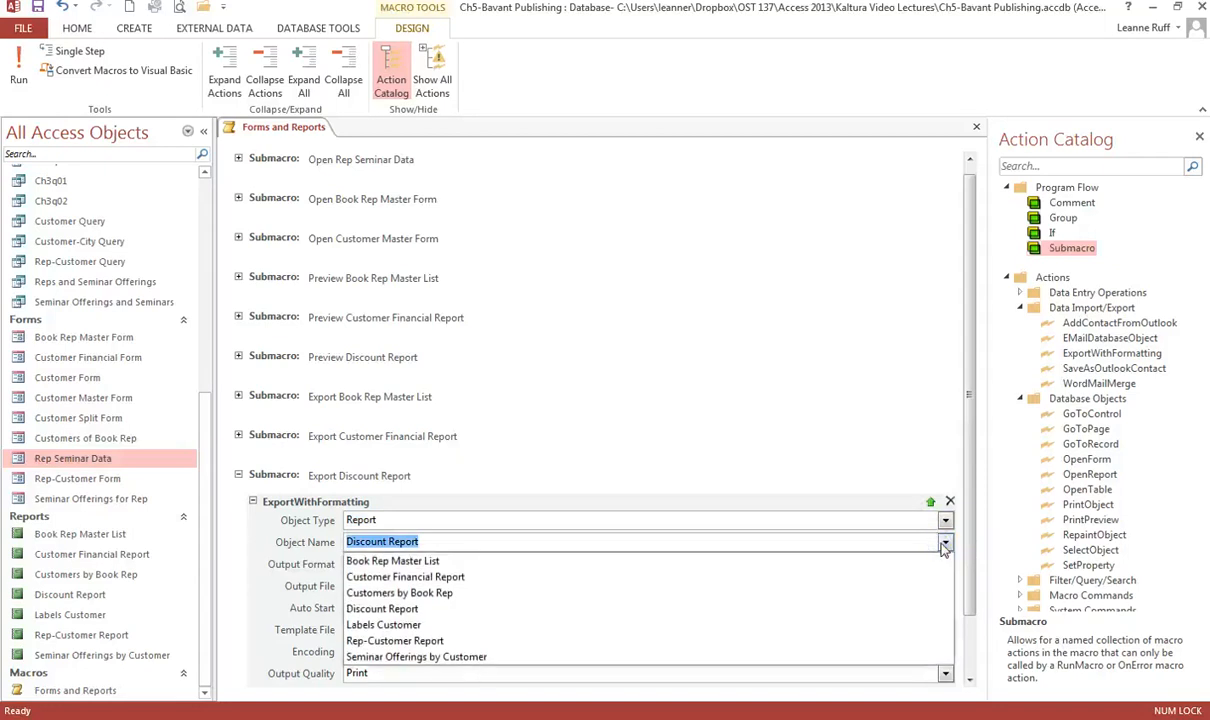
{"action": "left_click", "coordinate": [944, 544]}
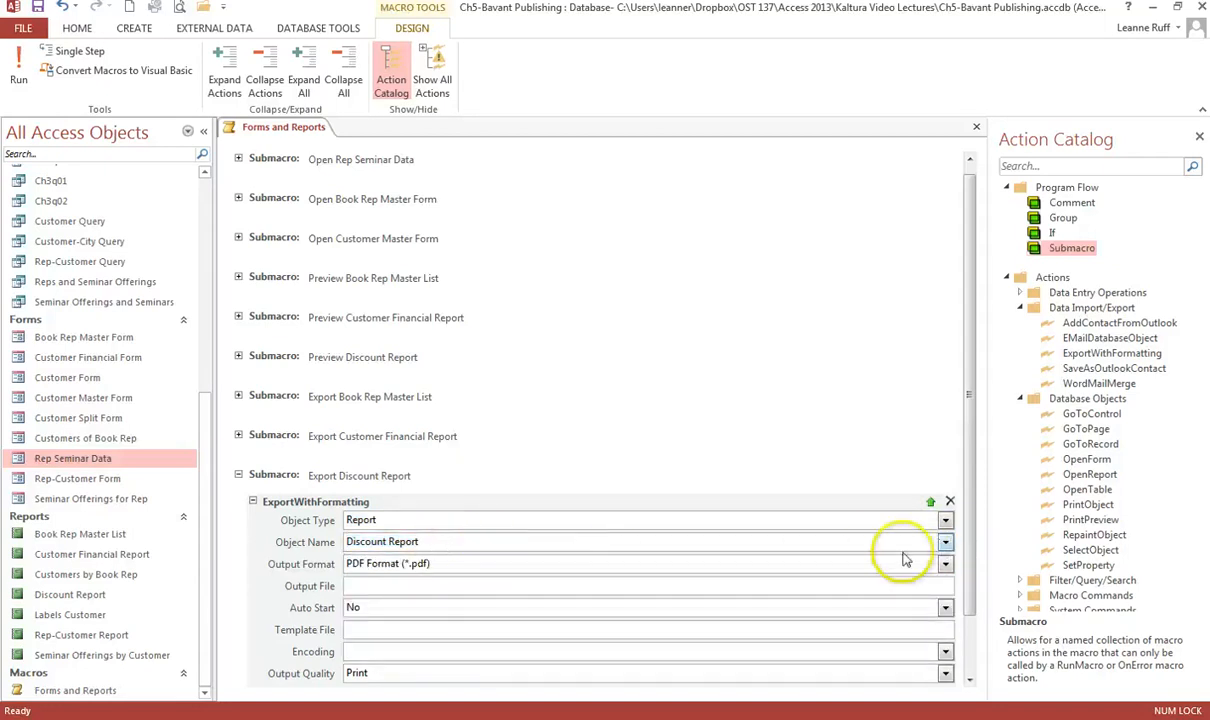
{"action": "left_click", "coordinate": [944, 542]}
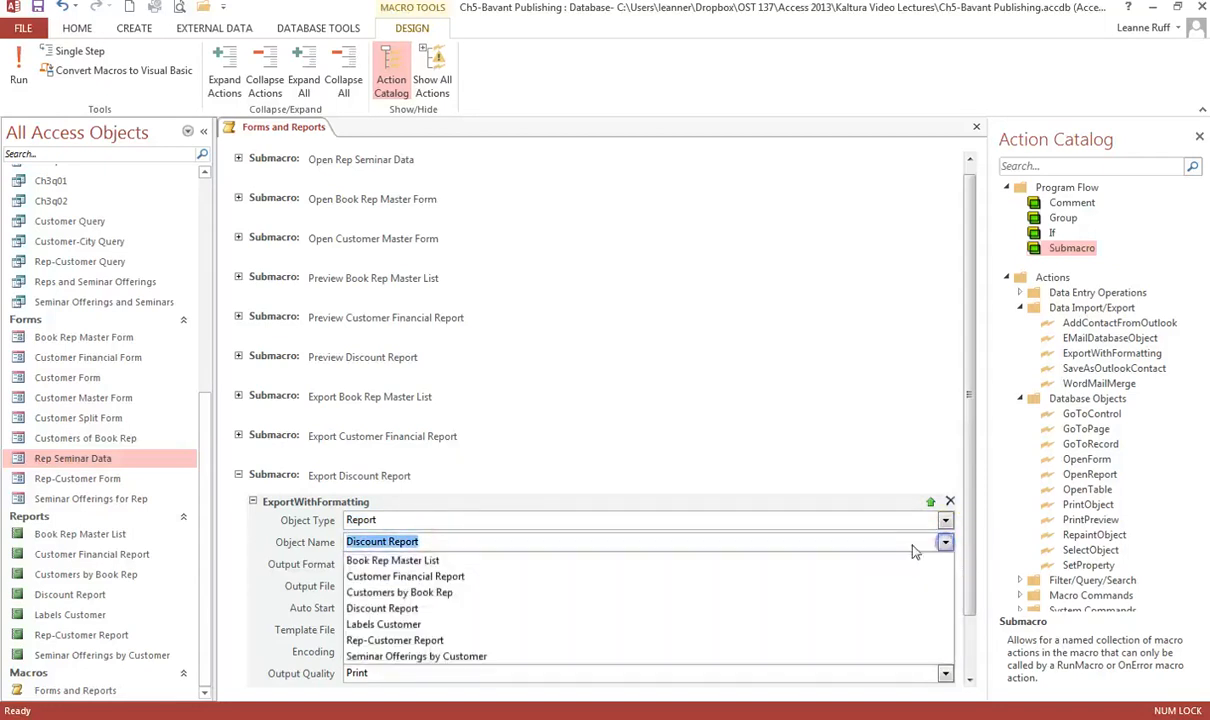
{"action": "left_click", "coordinate": [484, 605]}
{"action": "left_click", "coordinate": [451, 536]}
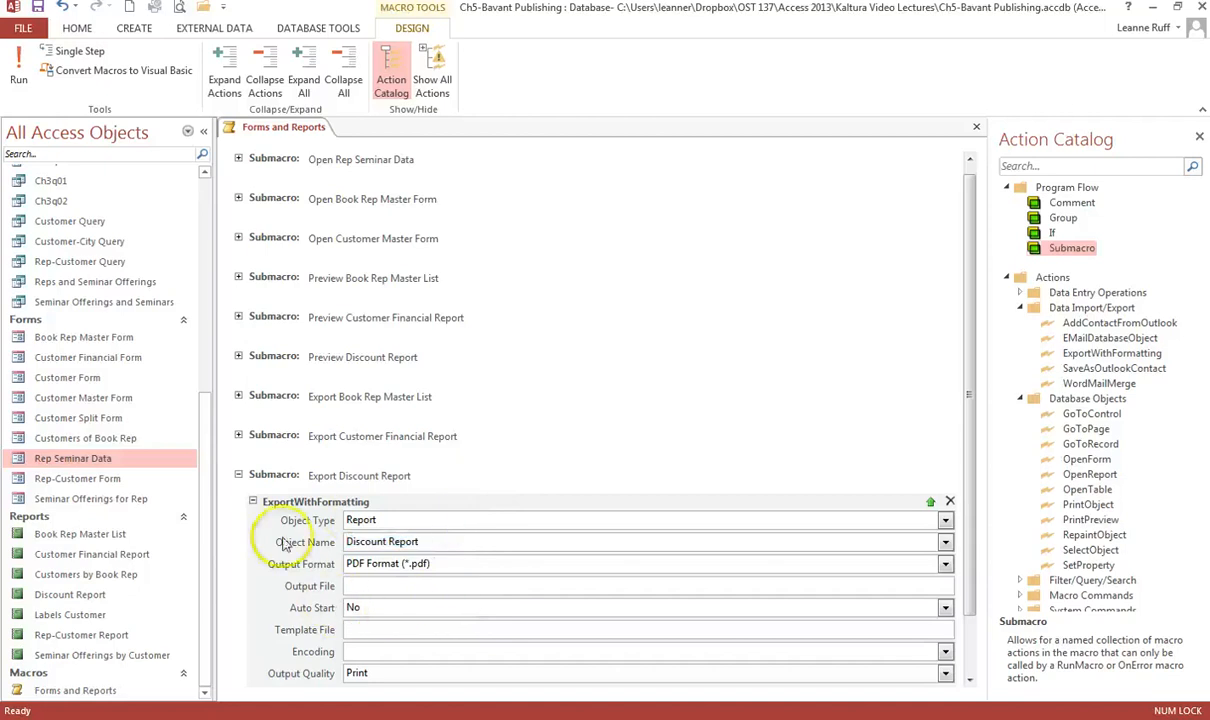
- Collapse the export action and the Export Discount Report submacro, and save the Forms and Reports macro
{"action": "left_click", "coordinate": [252, 502]}
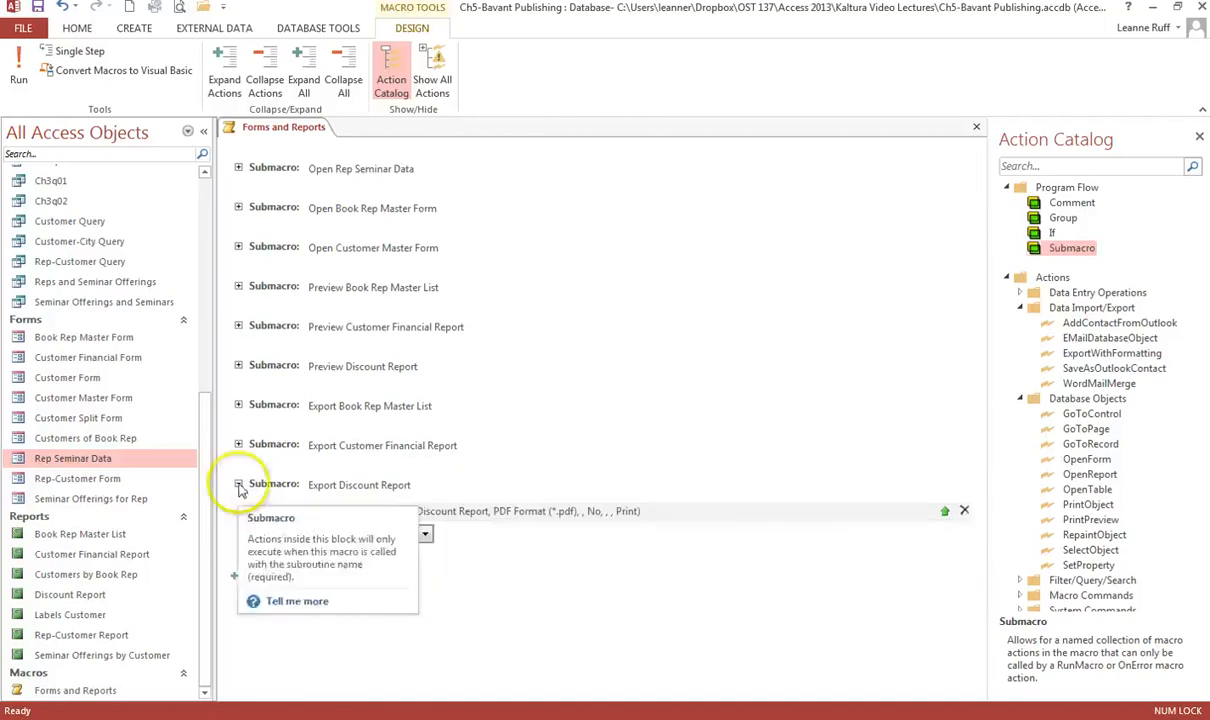
{"action": "left_click", "coordinate": [239, 484]}
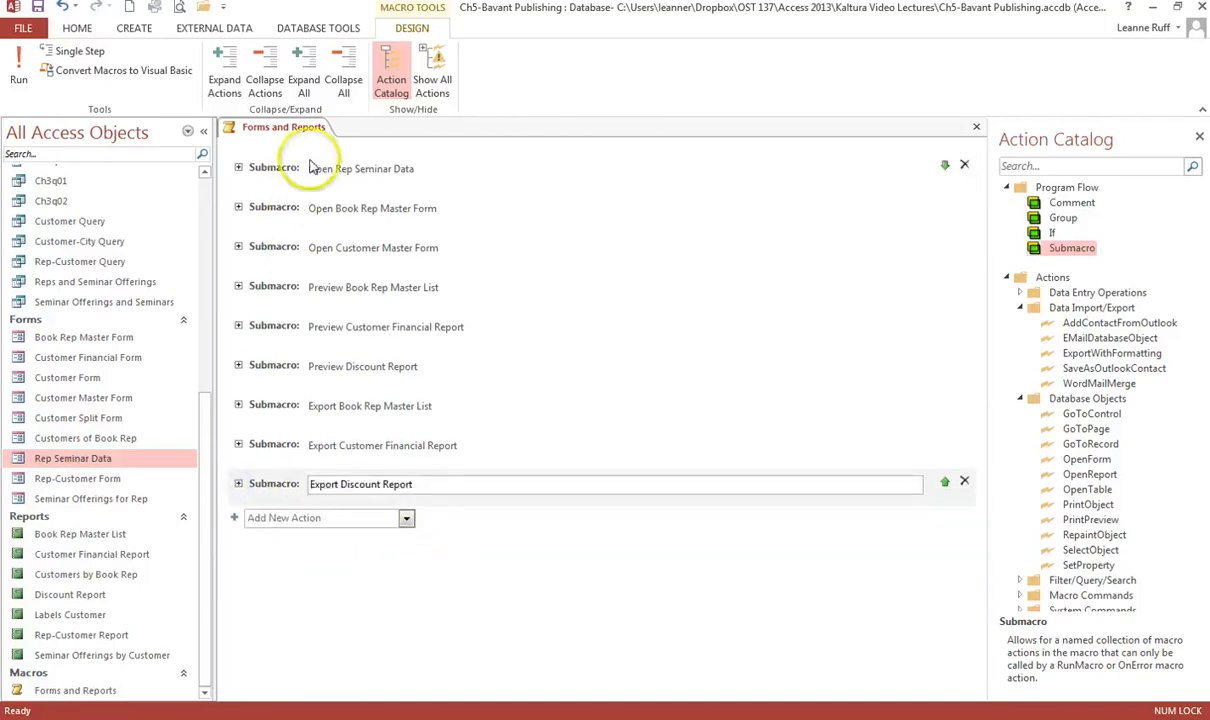
{"action": "mouse_move", "coordinate": [292, 262]}
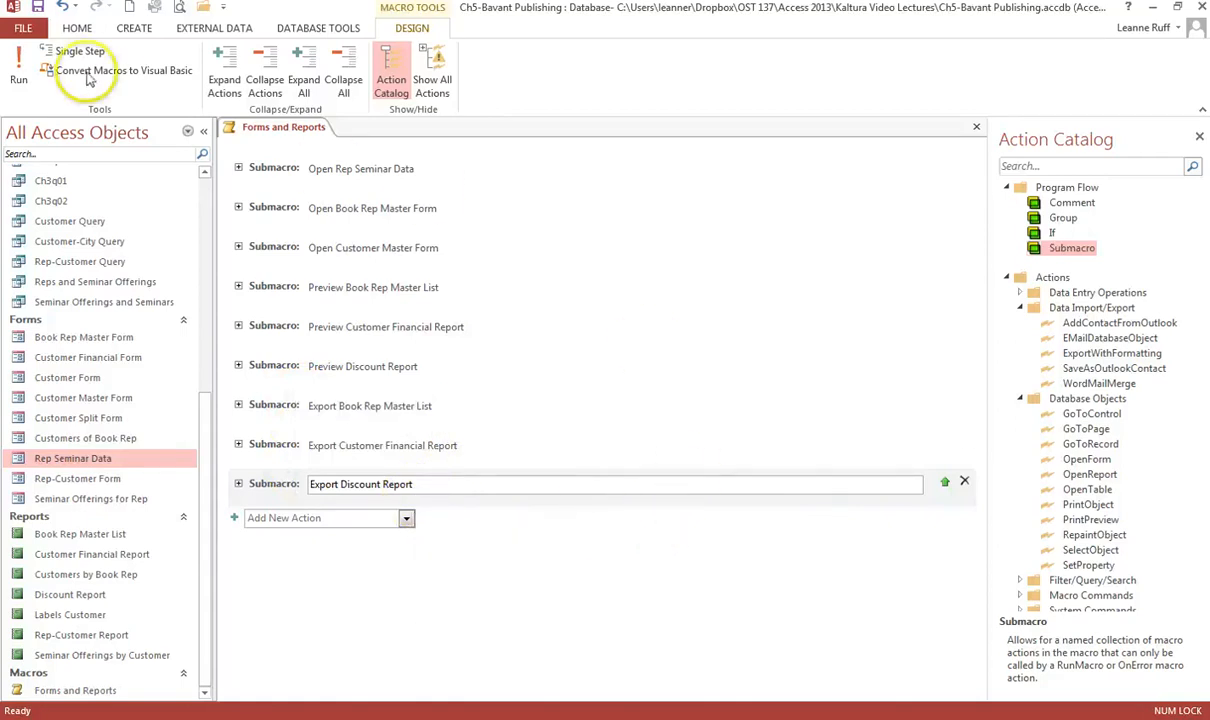
{"action": "left_click", "coordinate": [38, 8]}
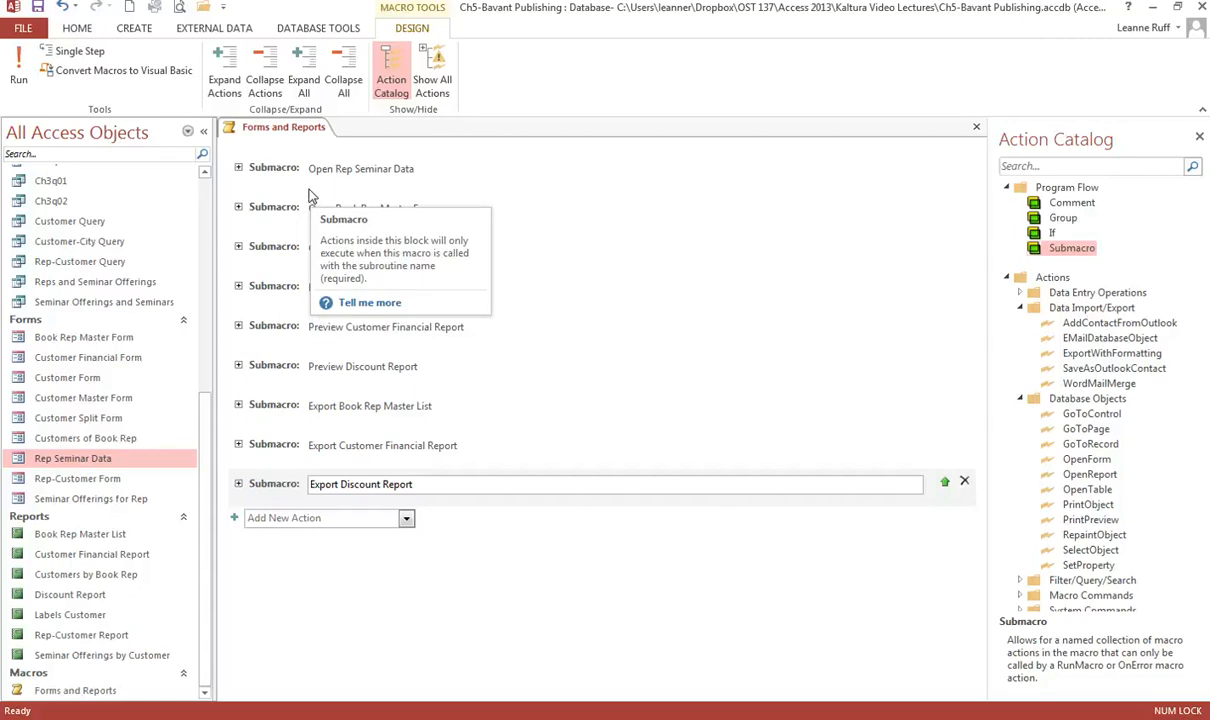
{"action": "left_click", "coordinate": [305, 190]}
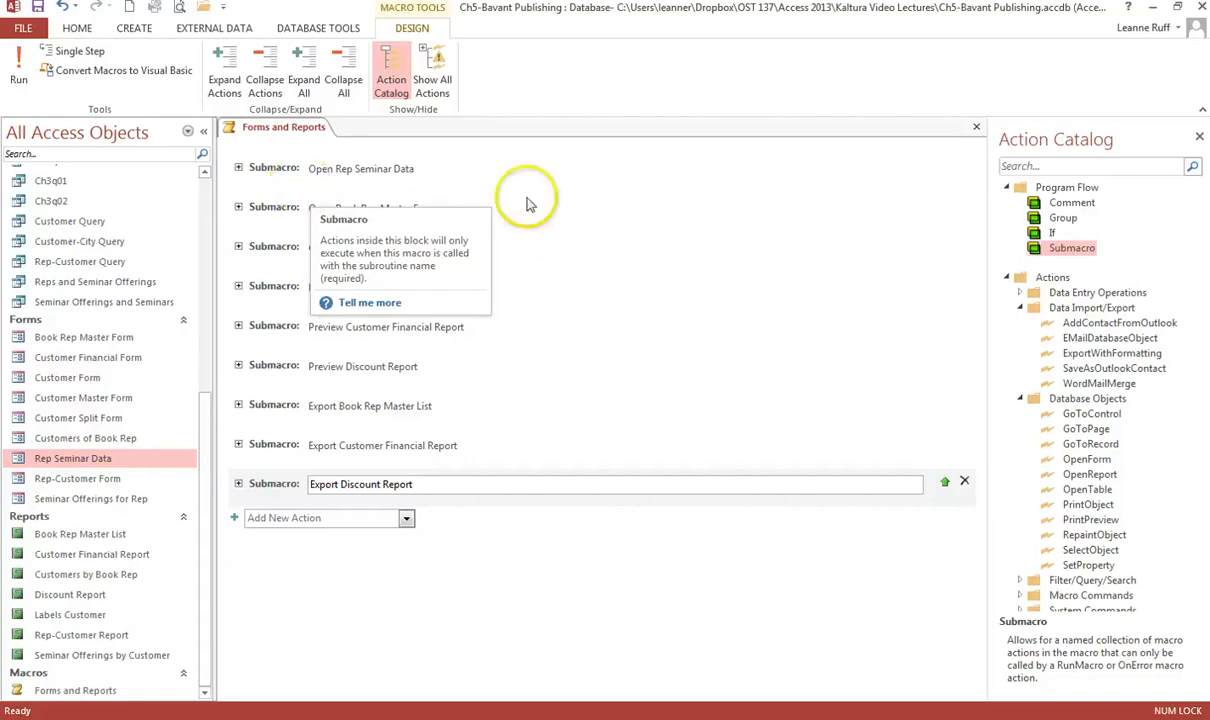
- Close the Action Catalog and Access, and reopen the recent Ch5-Bavant Publishing database
{"action": "left_click", "coordinate": [1198, 136]}
{"action": "left_click", "coordinate": [1201, 7]}
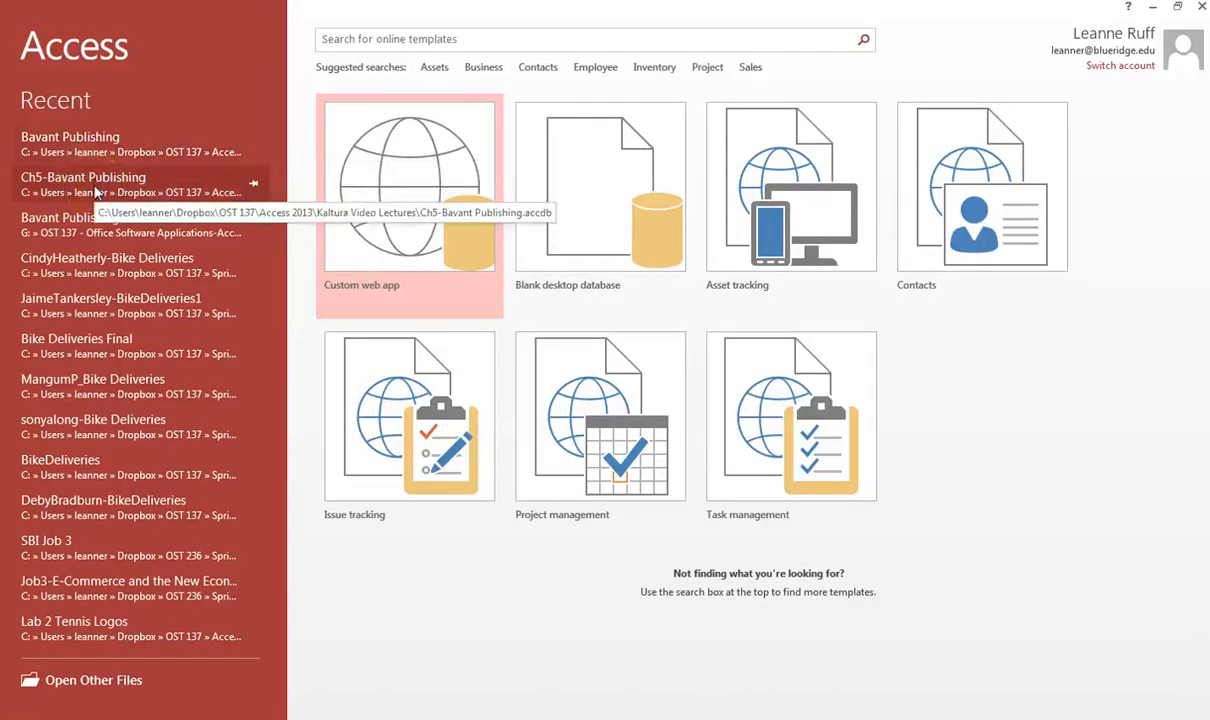
{"action": "left_click", "coordinate": [97, 190]}
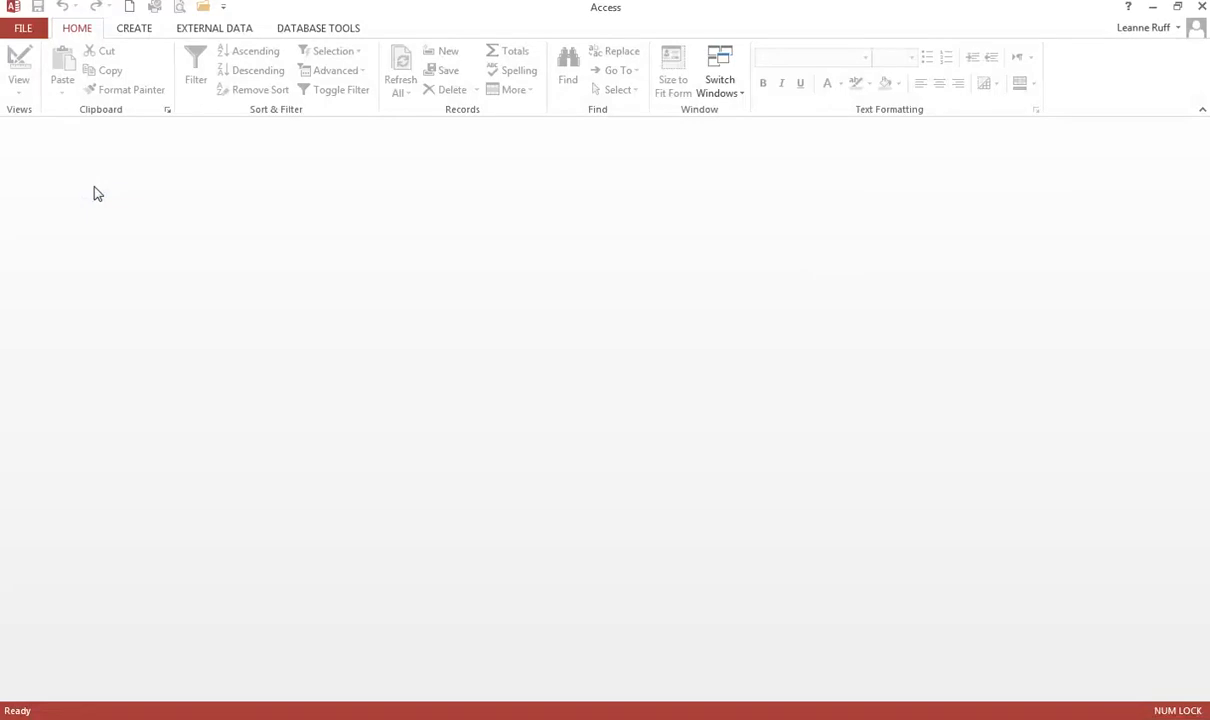
{"action": "left_click", "coordinate": [633, 330]}
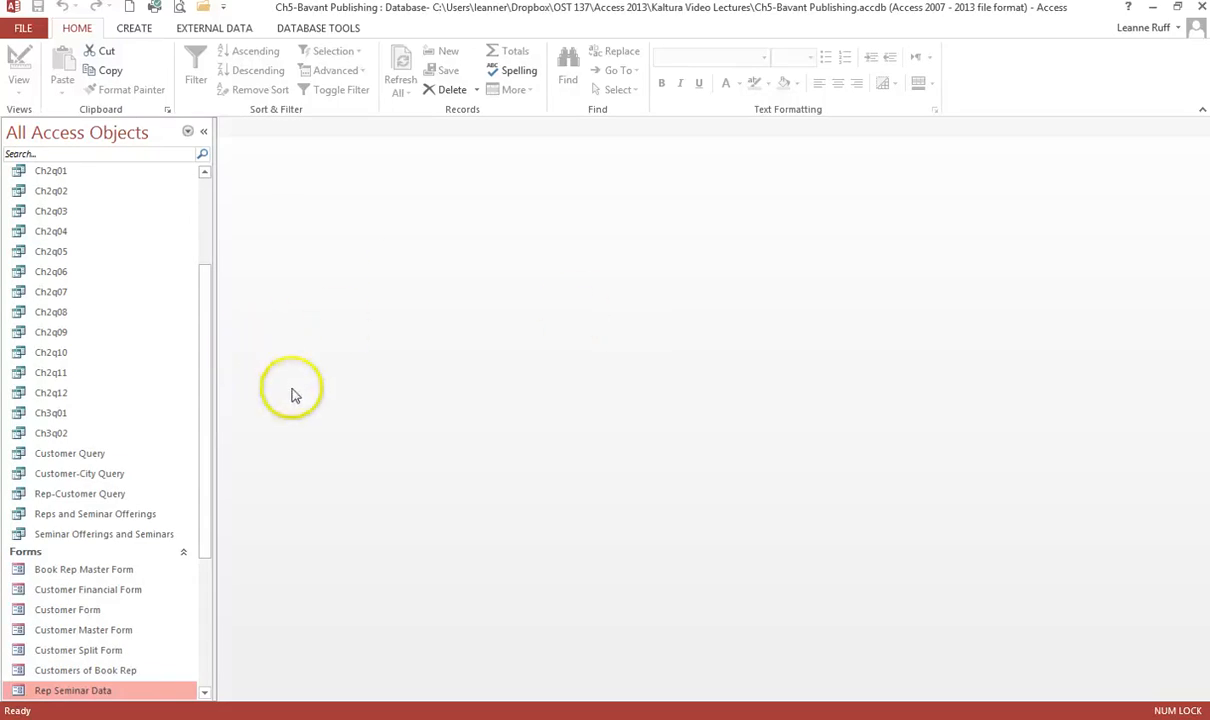
- Run the Forms and Reports macro to test it, and close the Rep Seminar Data form it opens
{"action": "left_click_drag", "start_coordinate": [202, 384], "coordinate": [203, 521]}
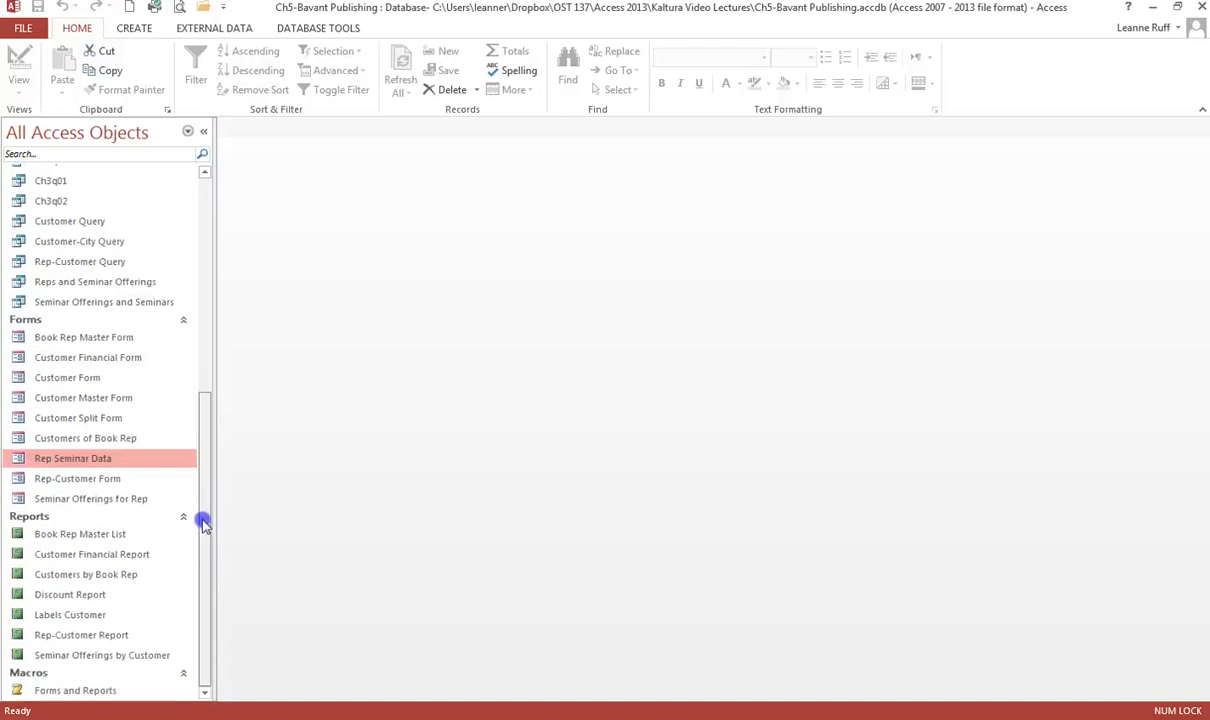
{"action": "right_click", "coordinate": [77, 692]}
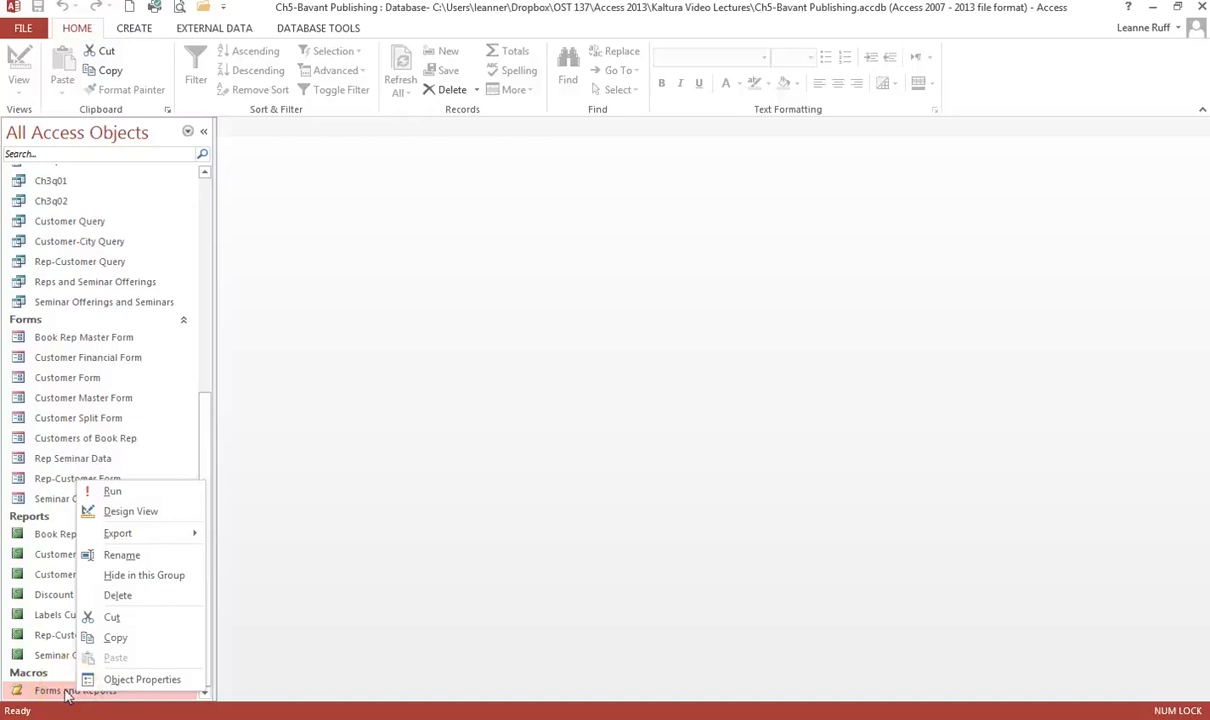
{"action": "double_click", "coordinate": [67, 694]}
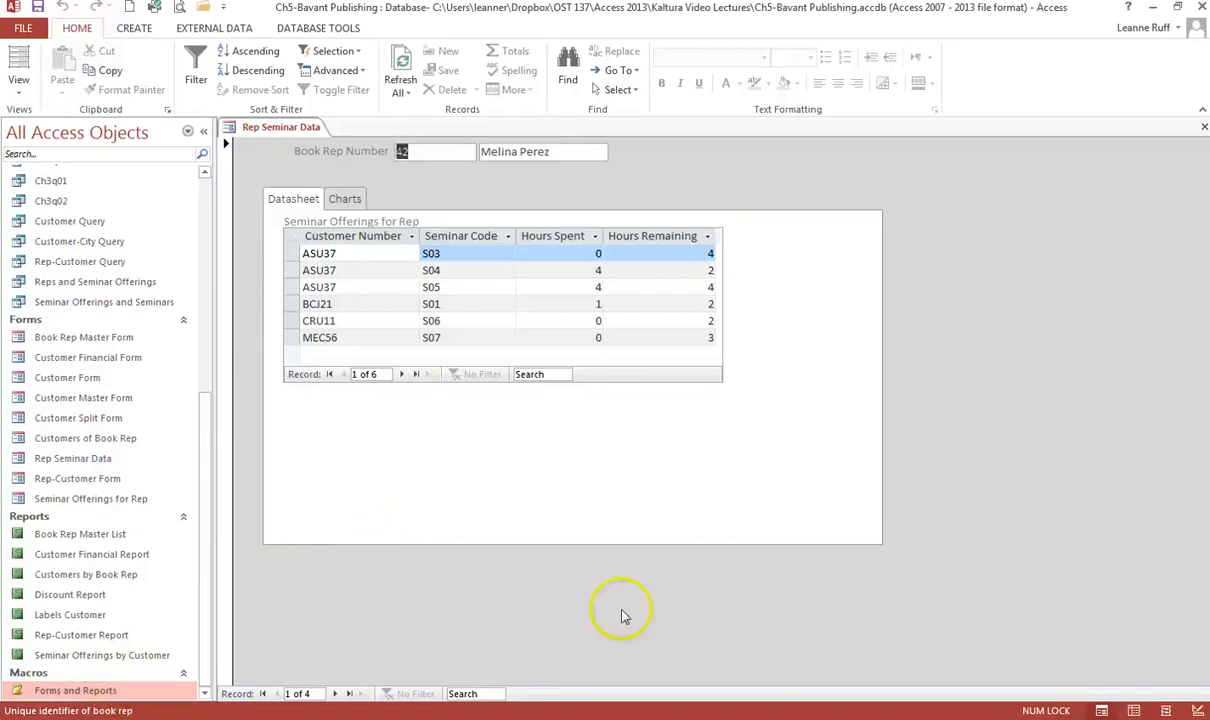
{"action": "left_click", "coordinate": [1203, 131]}
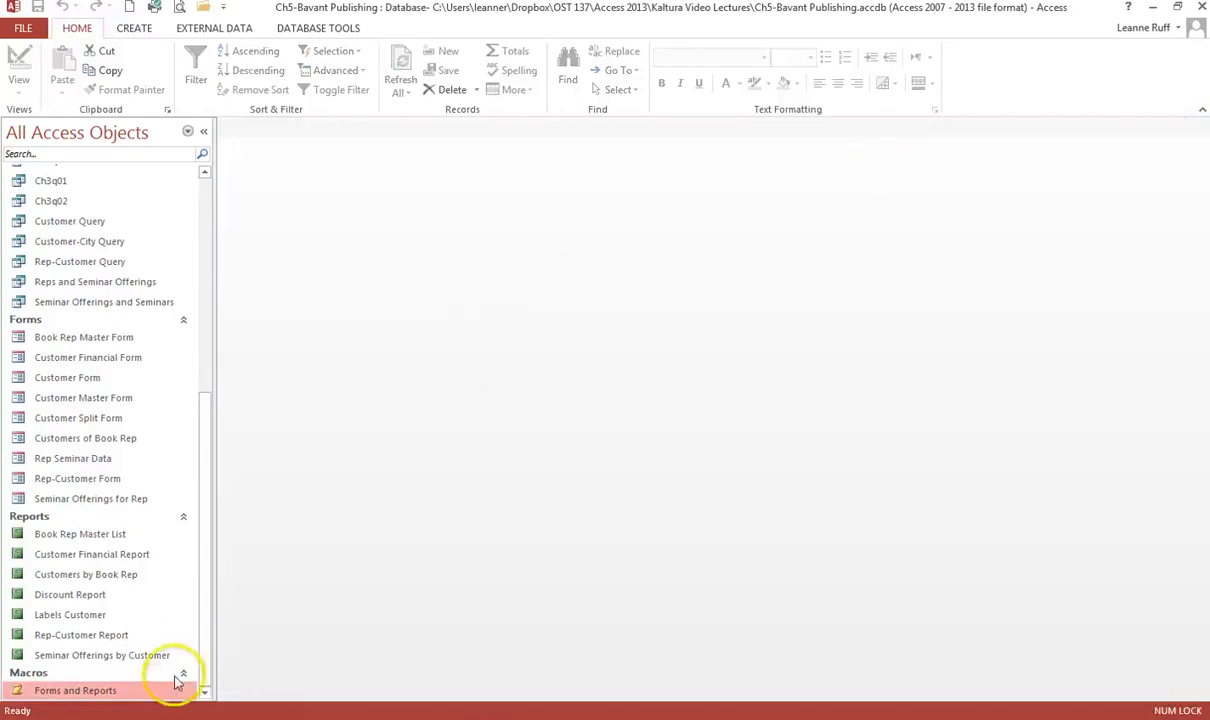